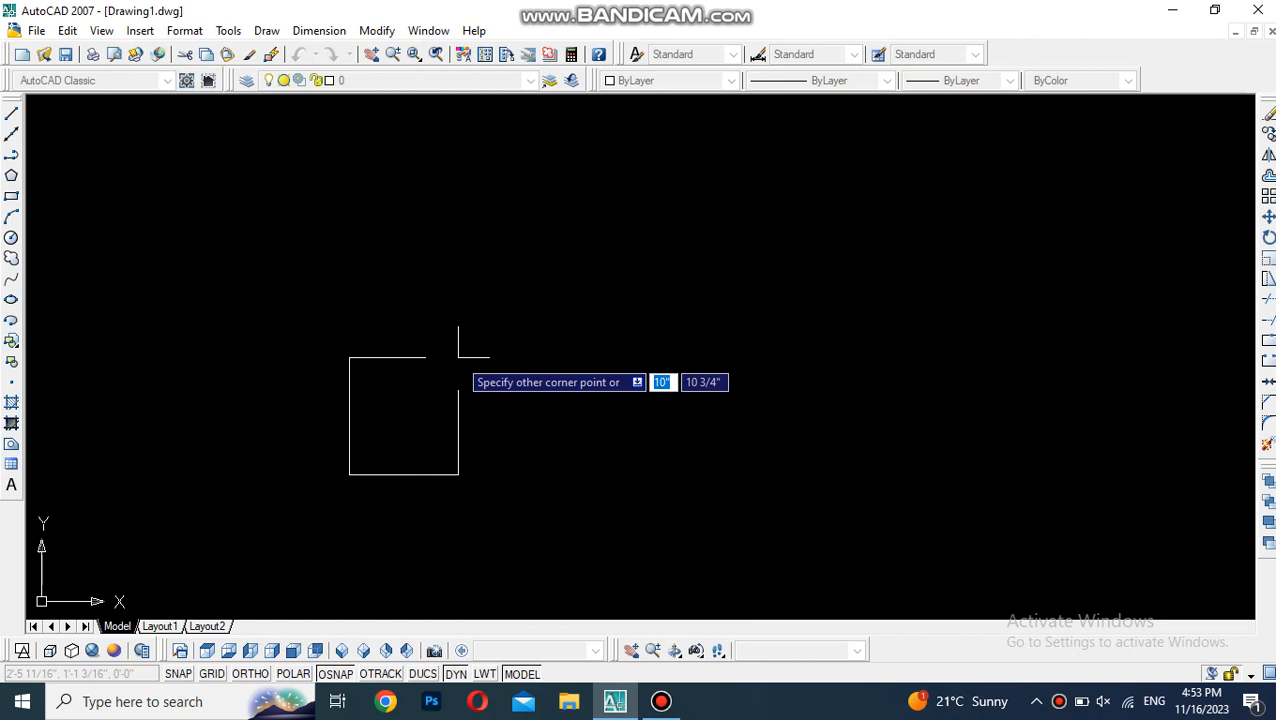
- Finish a trial rectangle in the empty drawing area
{"action": "type", "text": "10"}
{"action": "key", "text": "Return"}
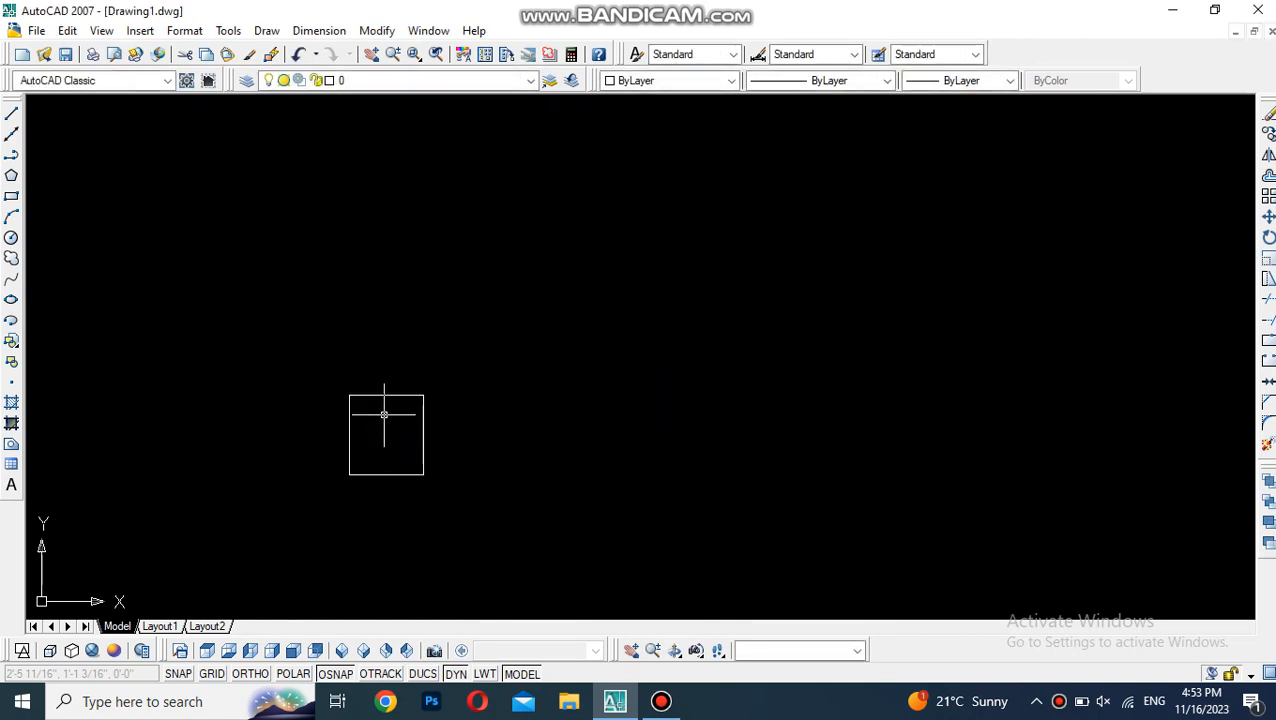
{"action": "type", "text": "z"}
{"action": "key", "text": "Return"}
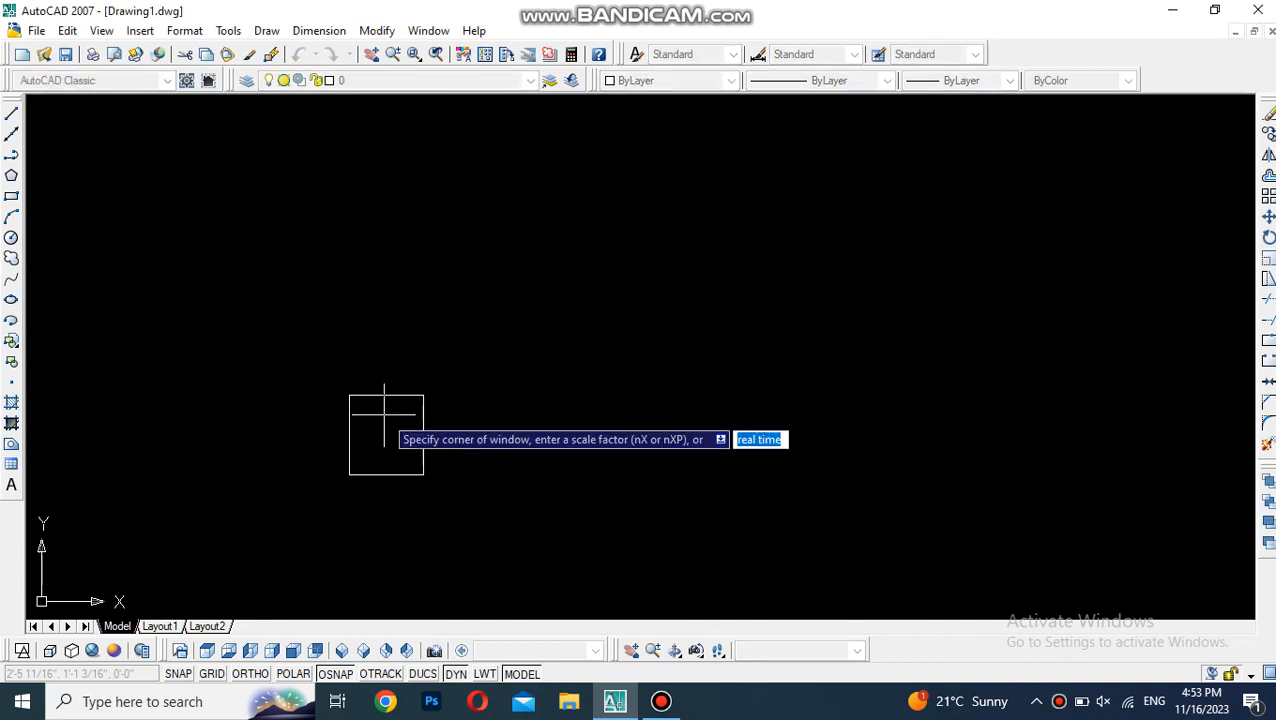
{"action": "left_click", "coordinate": [308, 377]}
{"action": "left_click", "coordinate": [524, 490]}
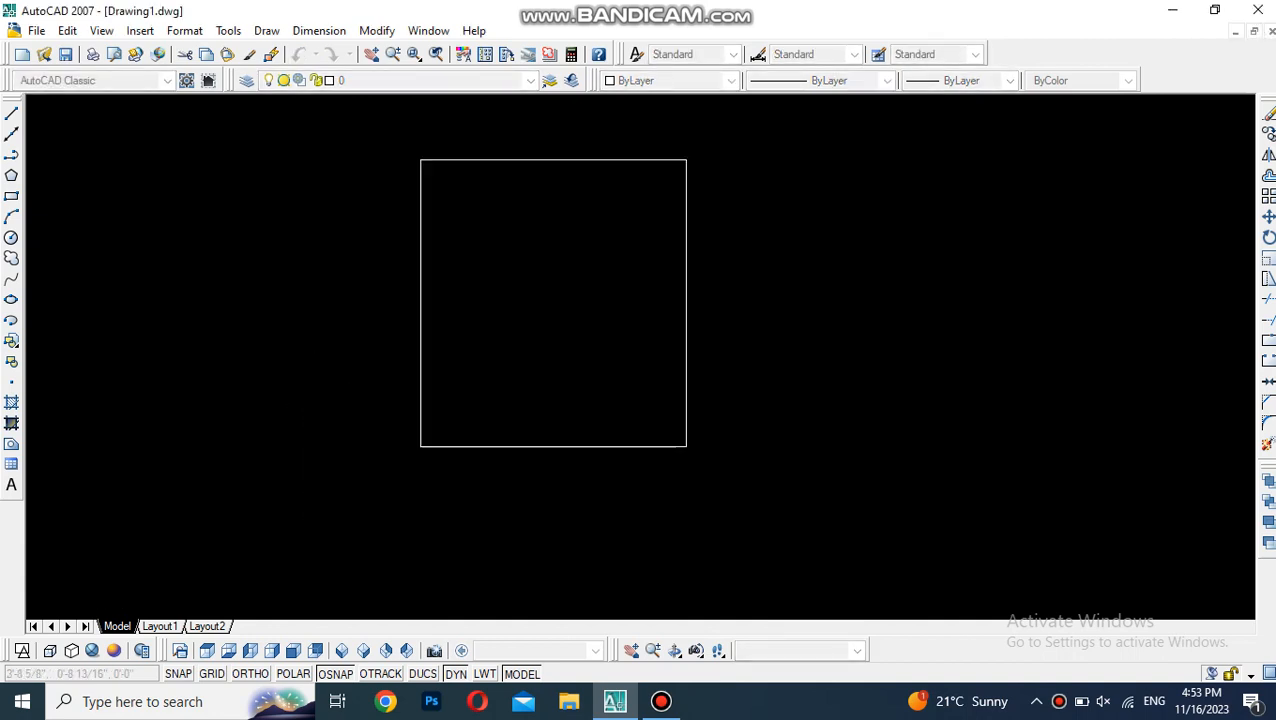
- Offset the trial rectangle inward by 2 inches
{"action": "type", "text": "o"}
{"action": "key", "text": "Return"}
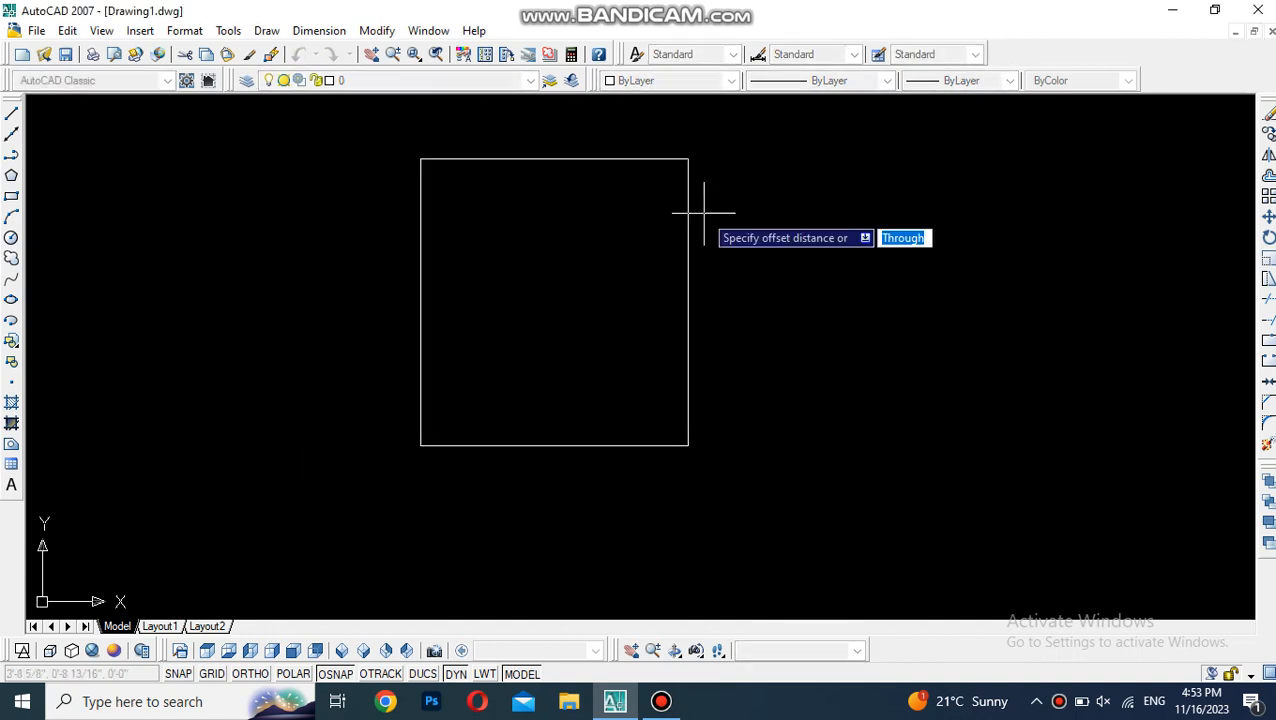
{"action": "key", "text": "Return"}
{"action": "left_click", "coordinate": [601, 158]}
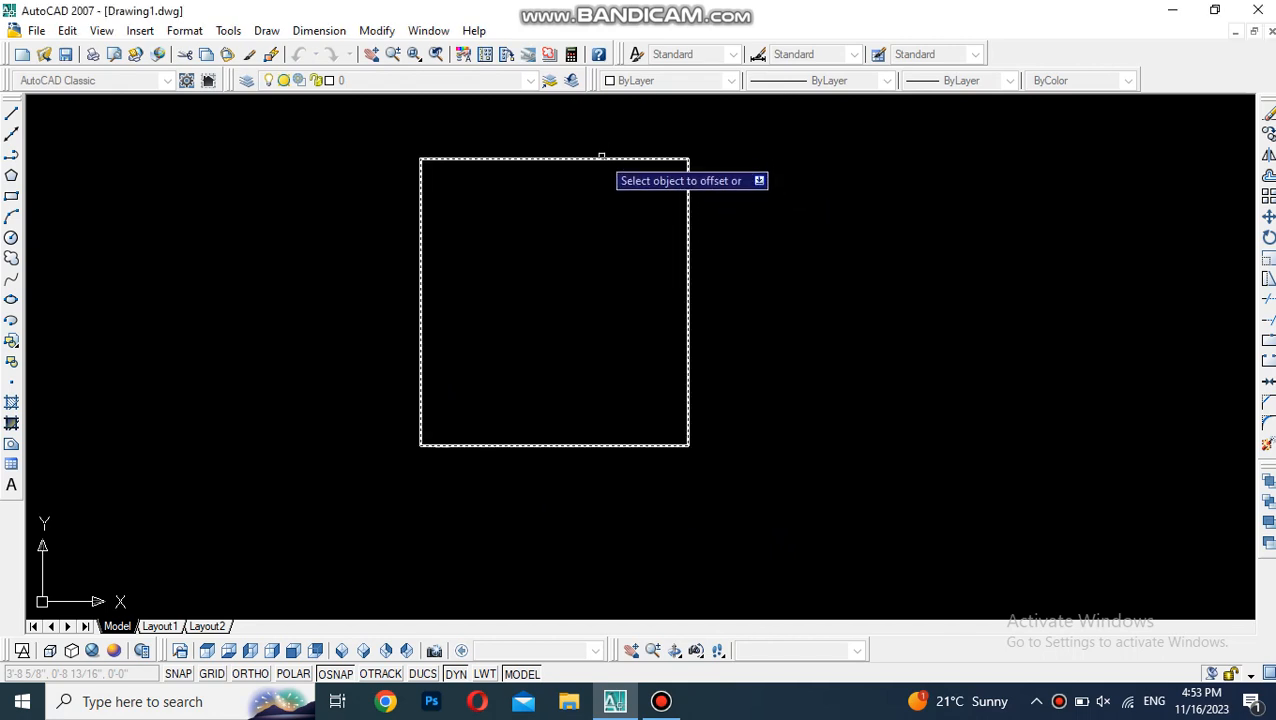
{"action": "left_click", "coordinate": [616, 284]}
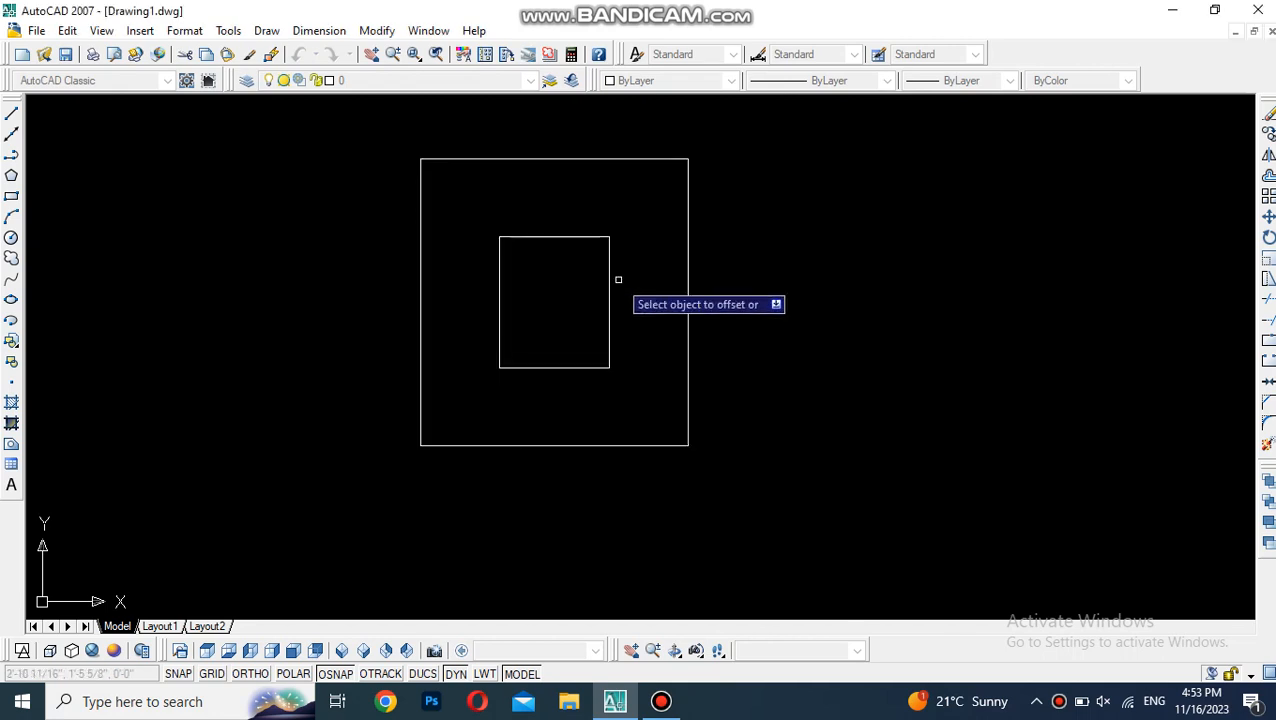
{"action": "key", "text": "Escape"}
- Delete the trial rectangle together with its inner offset copy
{"action": "left_click", "coordinate": [613, 208]}
{"action": "left_click", "coordinate": [490, 430]}
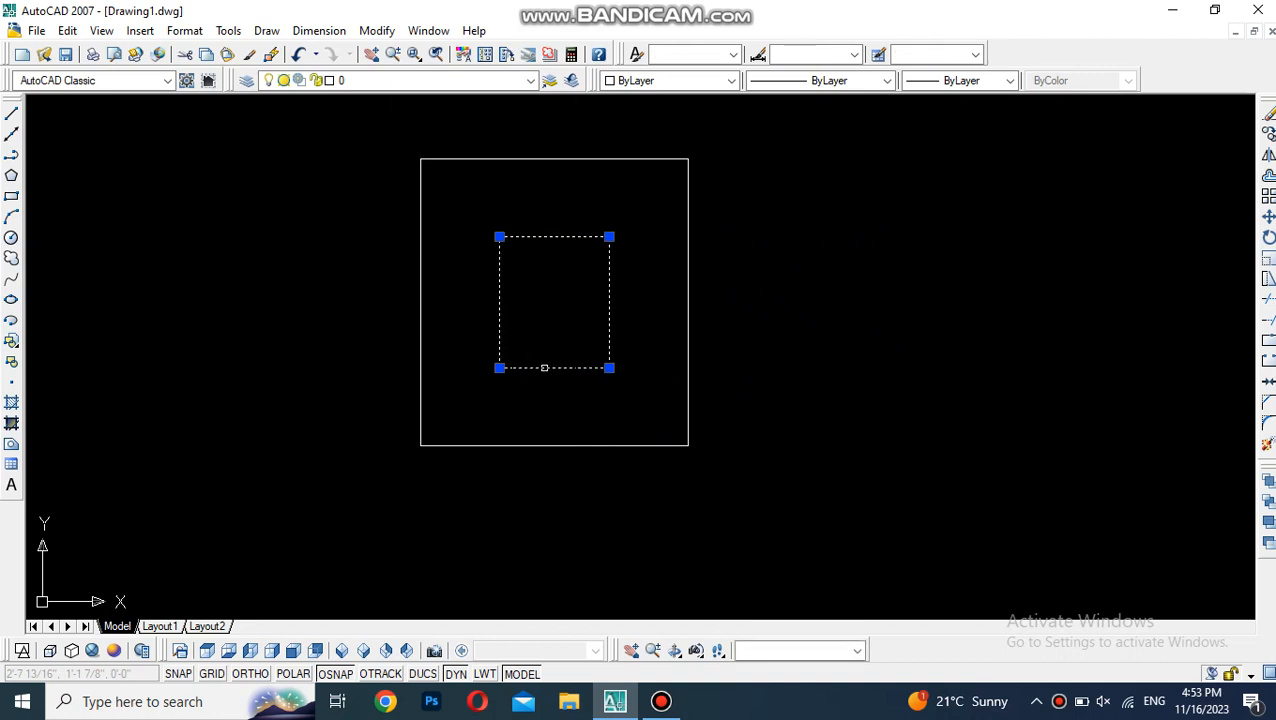
{"action": "left_click", "coordinate": [490, 446]}
{"action": "key", "text": "Delete"}
- Draw a rectangle 10 inches long and 10 inches wide using the Dimensions option
{"action": "type", "text": "rec"}
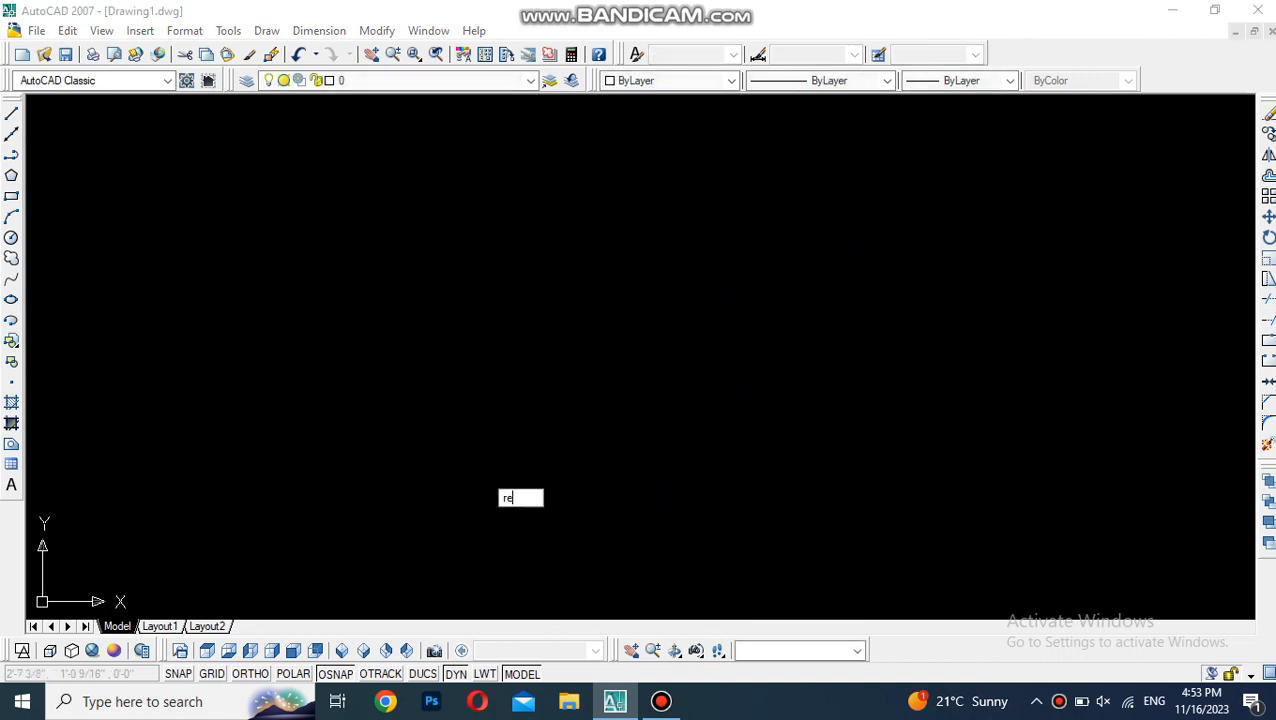
{"action": "key", "text": "Return"}
{"action": "left_click", "coordinate": [447, 479]}
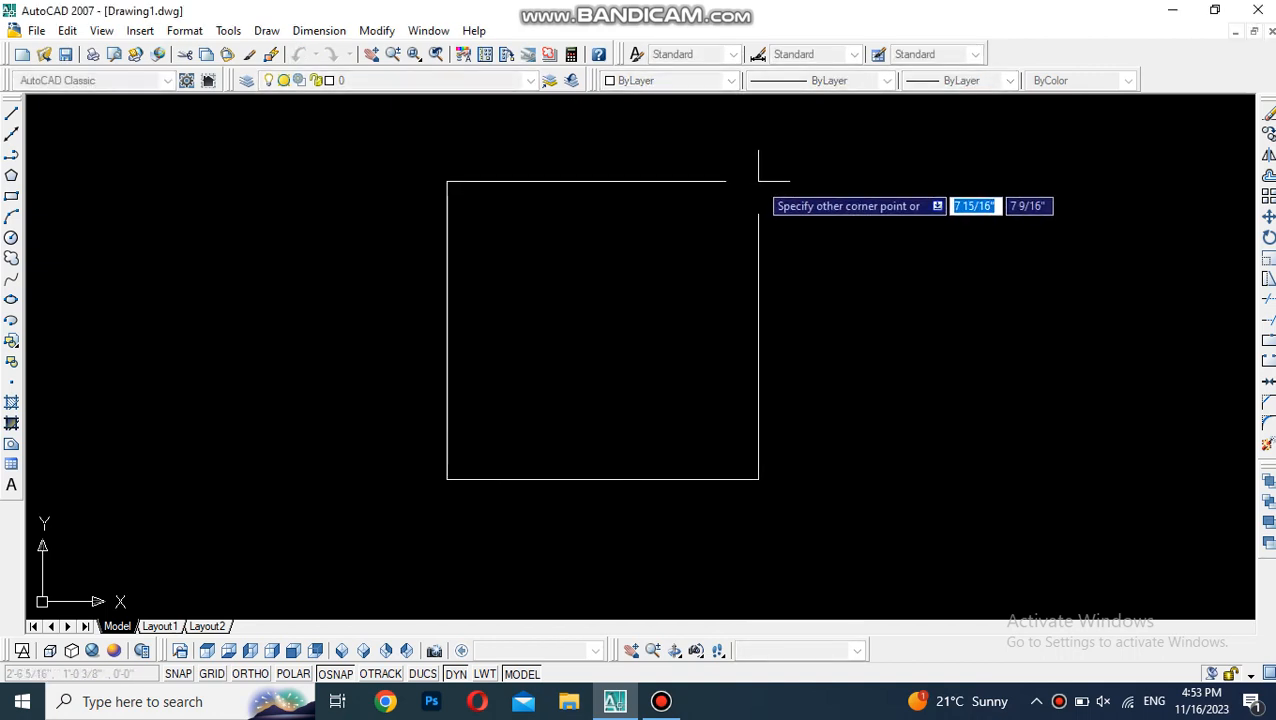
{"action": "type", "text": "d"}
{"action": "key", "text": "Return"}
{"action": "type", "text": "10"}
{"action": "key", "text": "Return"}
{"action": "type", "text": "10"}
{"action": "key", "text": "Return"}
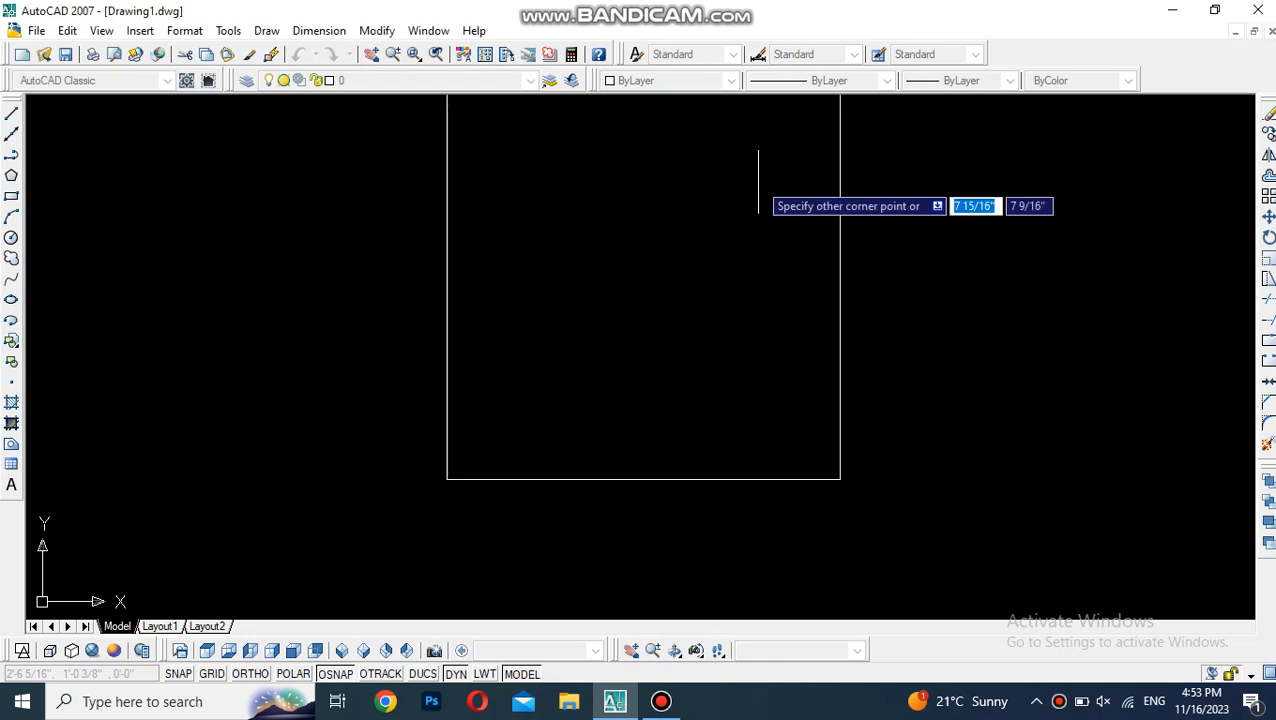
{"action": "left_click", "coordinate": [681, 200]}
- Offset the 10-inch square inward by 2 inches
{"action": "type", "text": "z"}
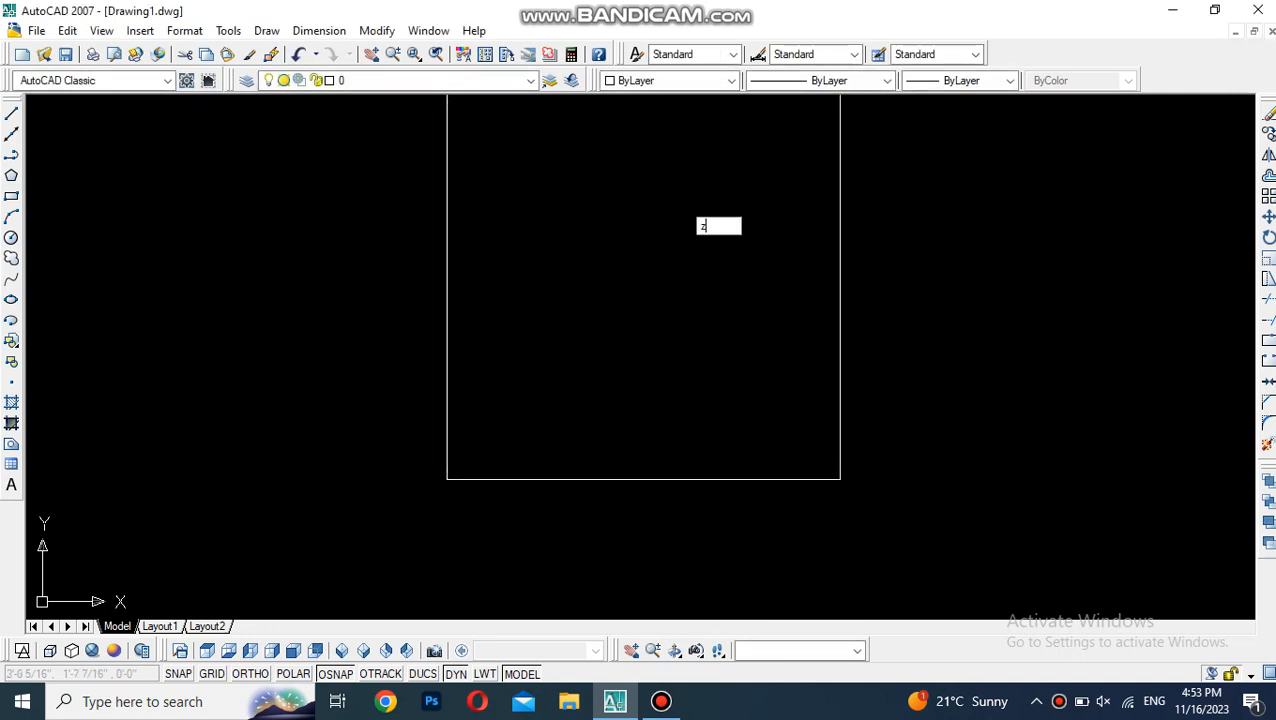
{"action": "key", "text": "Return"}
{"action": "type", "text": "e"}
{"action": "key", "text": "Return"}
{"action": "type", "text": "o"}
{"action": "key", "text": "Return"}
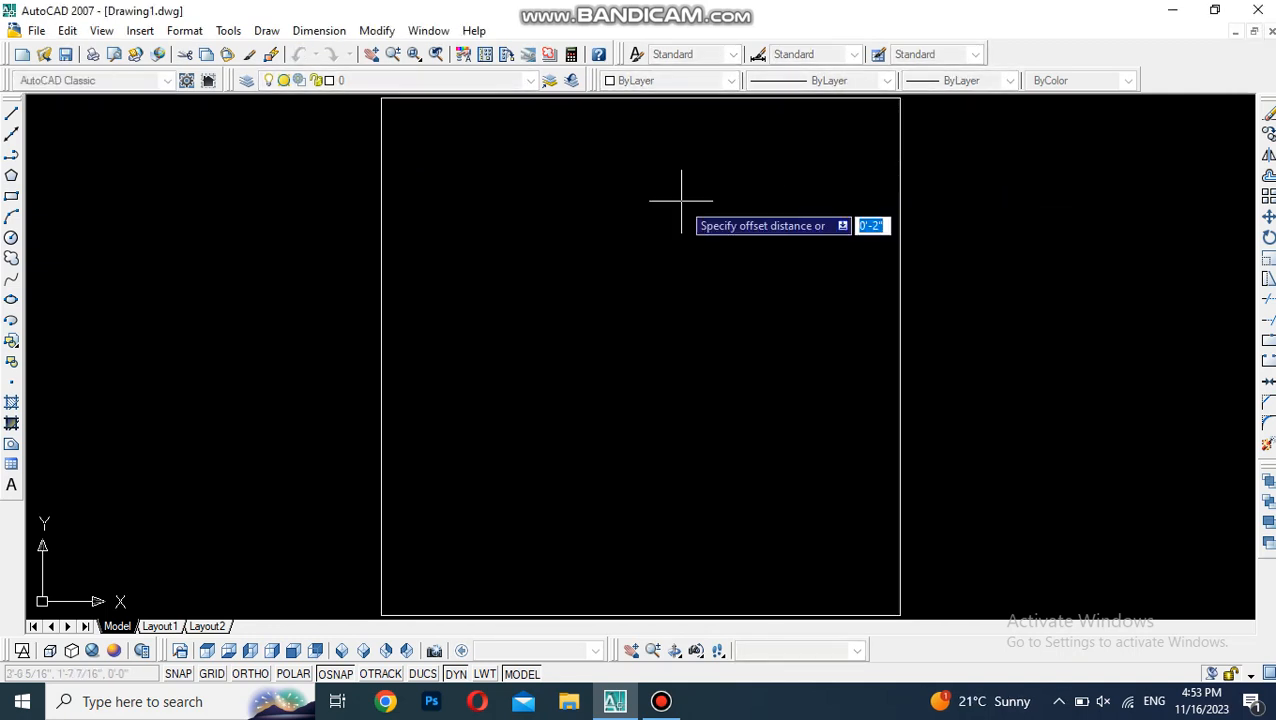
{"action": "type", "text": "1"}
{"action": "key", "text": "Return"}
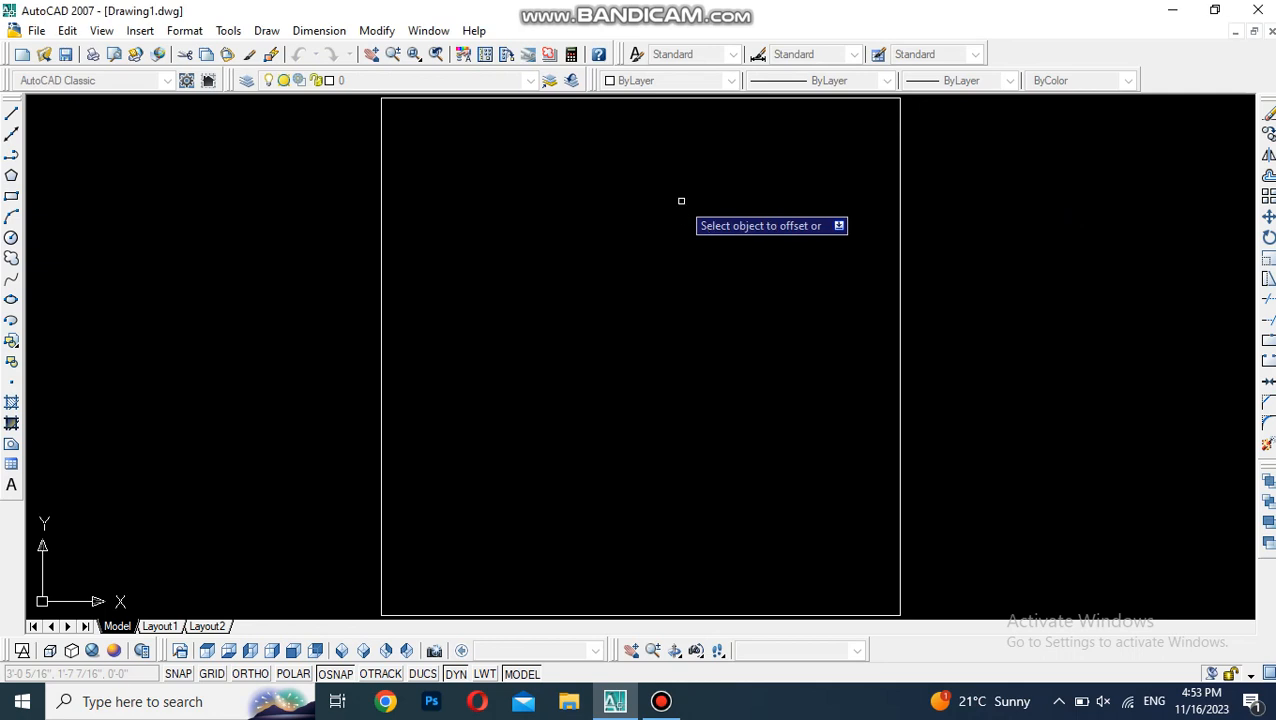
{"action": "left_click", "coordinate": [900, 143]}
{"action": "left_click", "coordinate": [772, 217]}
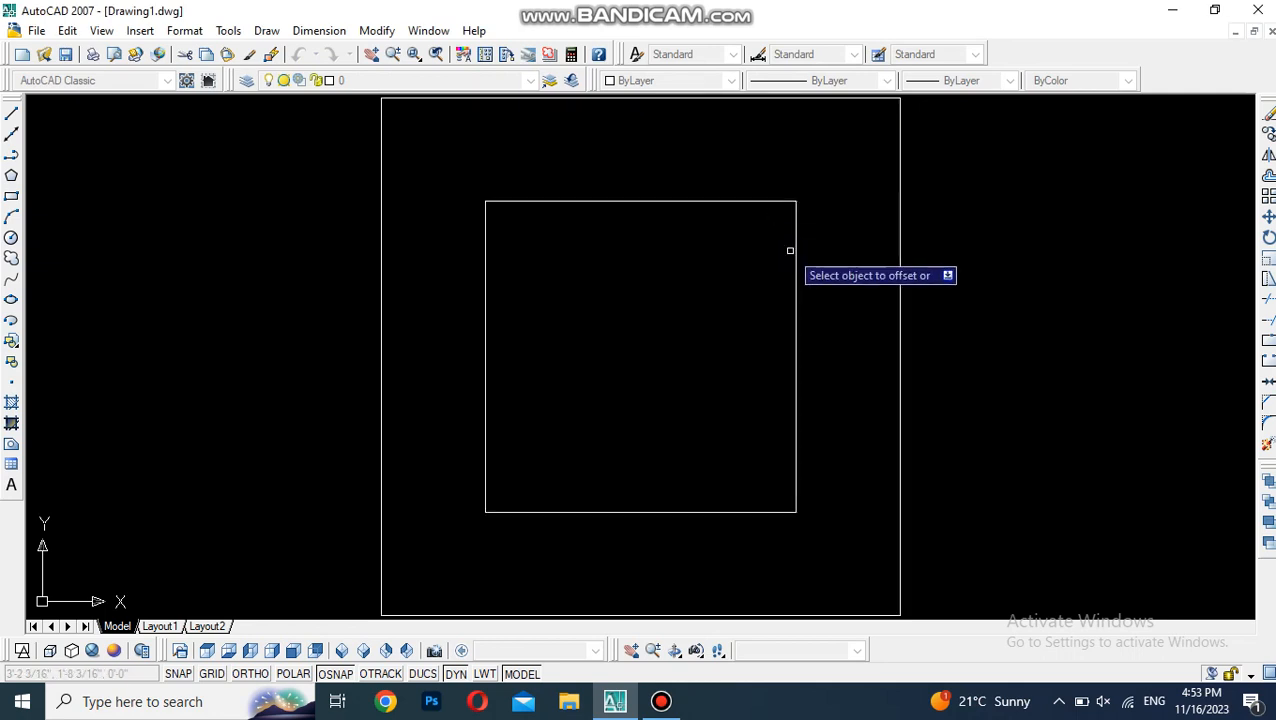
{"action": "key", "text": "Escape"}
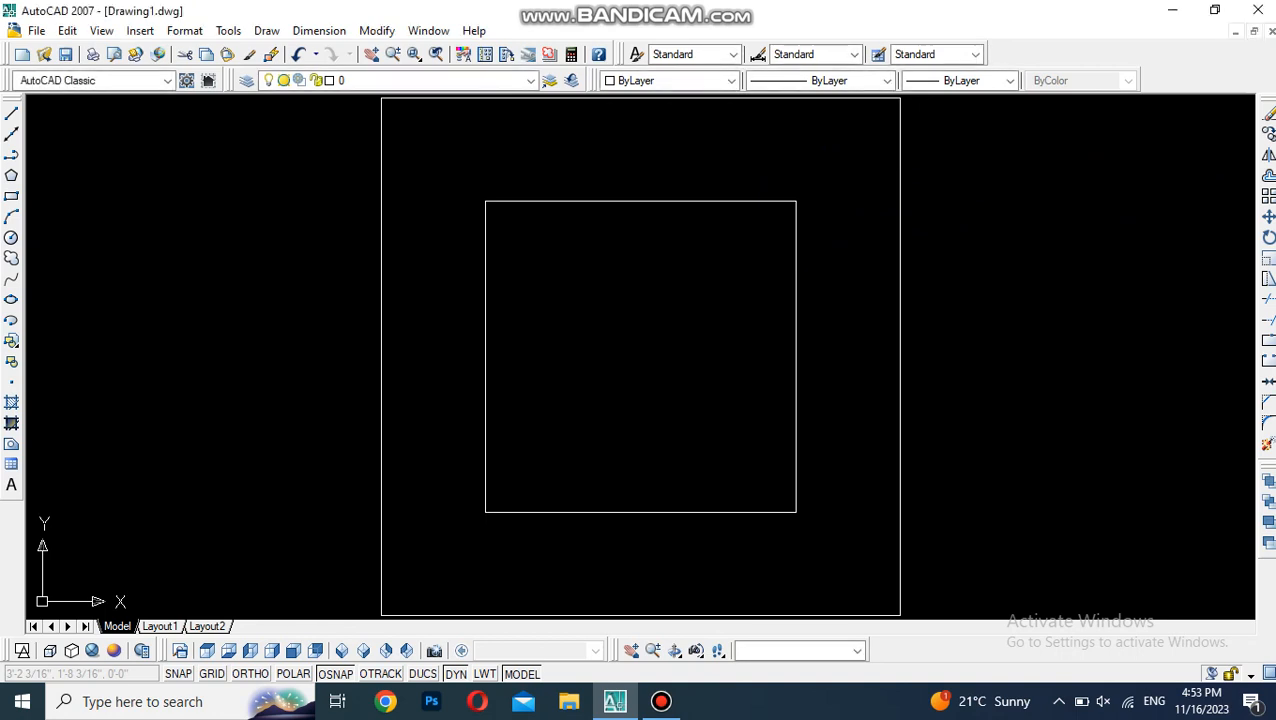
- Measure the gap between the inner and outer squares, and the outer square's width
{"action": "type", "text": "z"}
{"action": "key", "text": "Return"}
{"action": "type", "text": "e"}
{"action": "key", "text": "Return"}
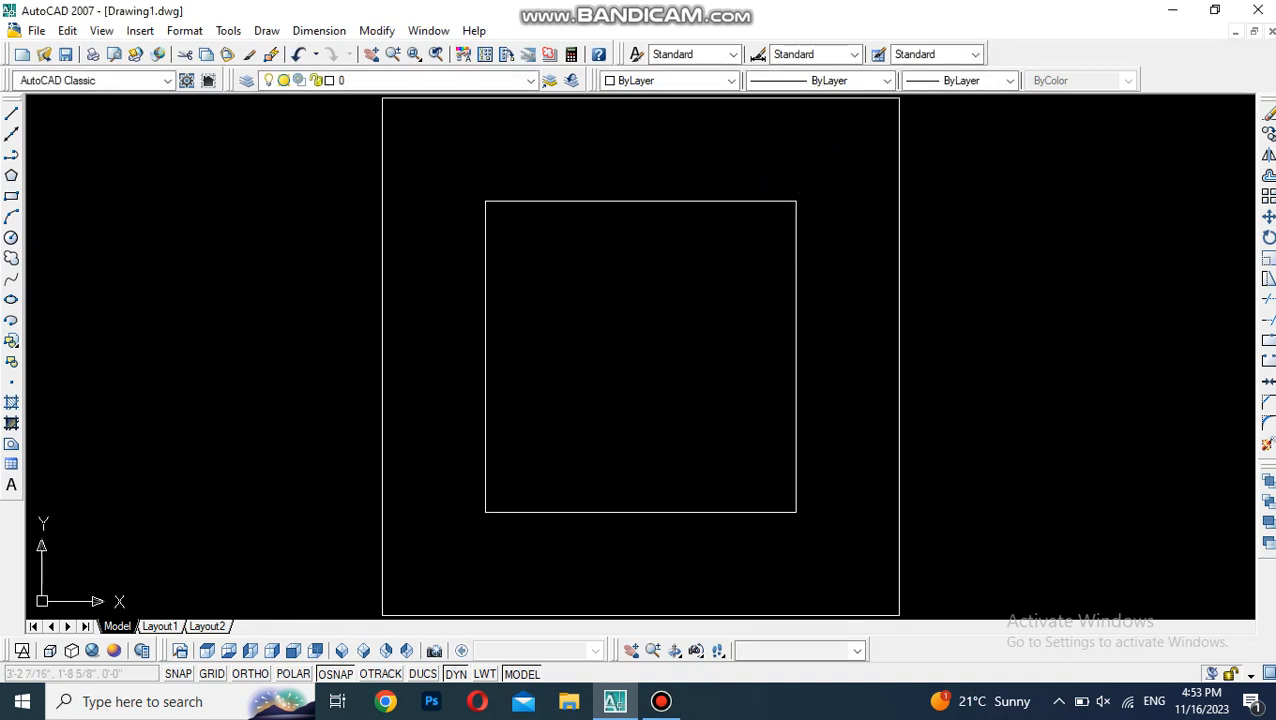
{"action": "left_click", "coordinate": [795, 235]}
{"action": "key", "text": "Escape"}
{"action": "type", "text": "di"}
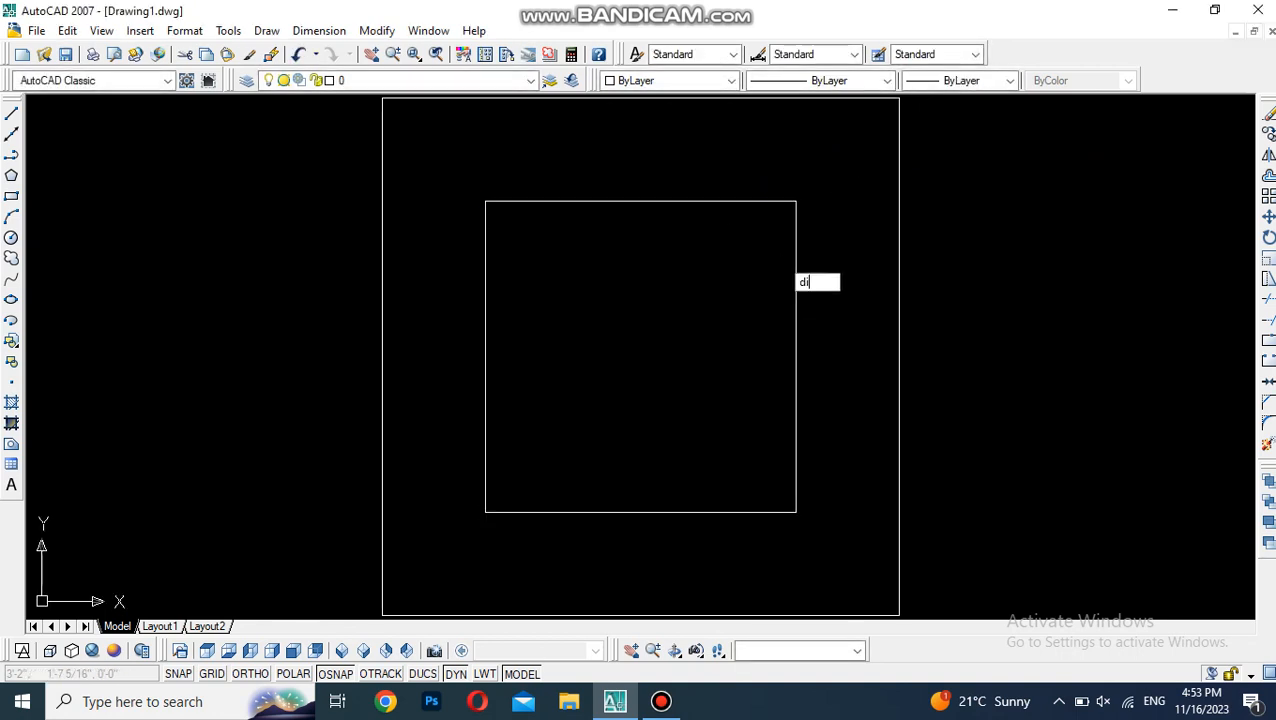
{"action": "key", "text": "Return"}
{"action": "left_click", "coordinate": [797, 266]}
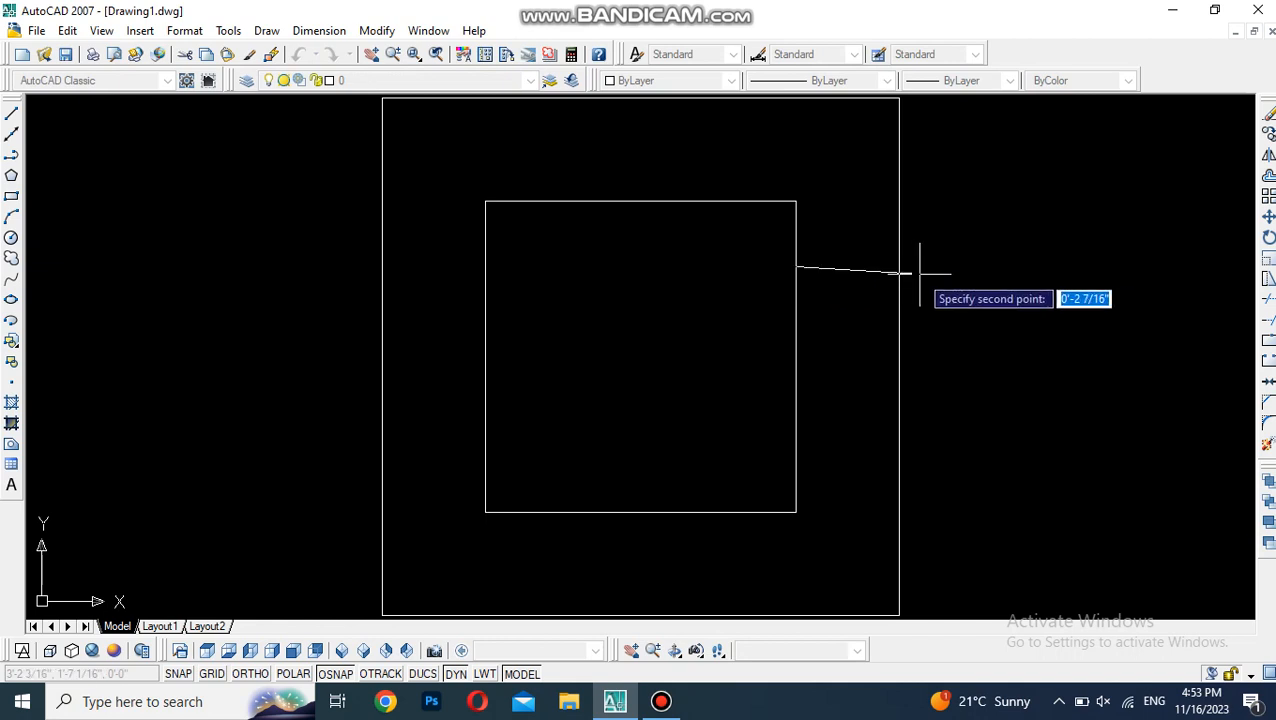
{"action": "left_click", "coordinate": [899, 267]}
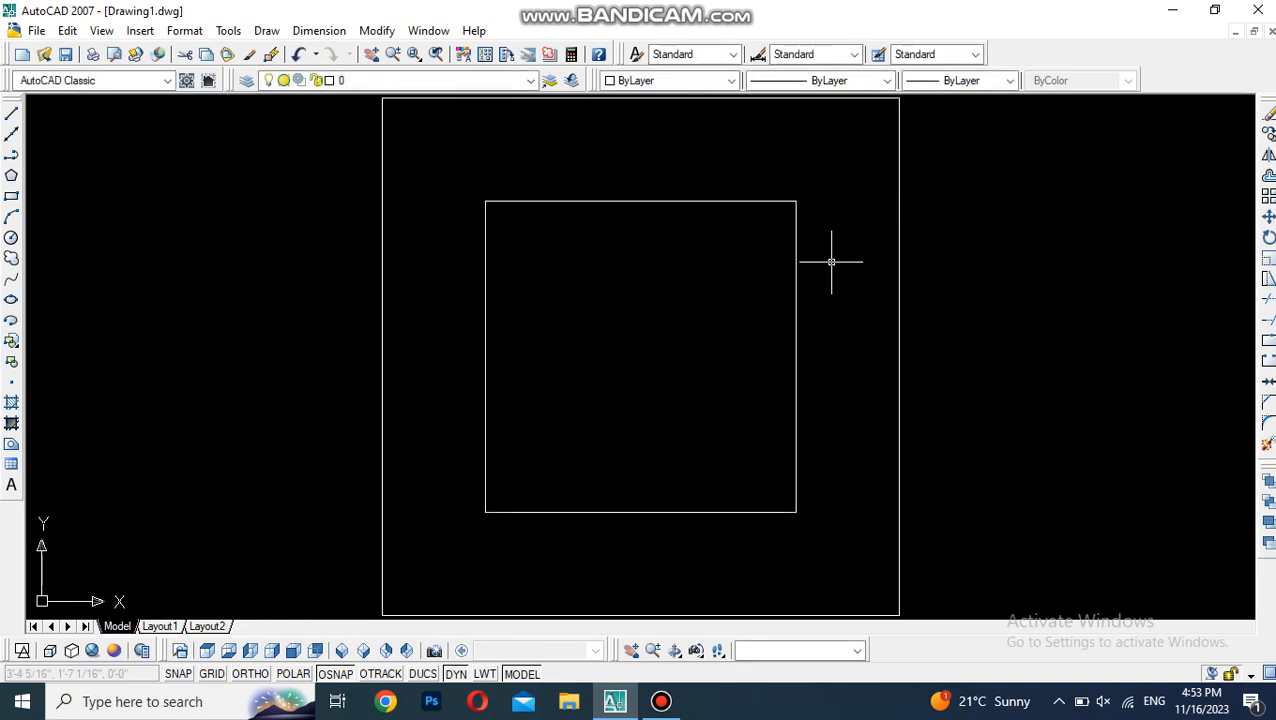
{"action": "key", "text": "Return"}
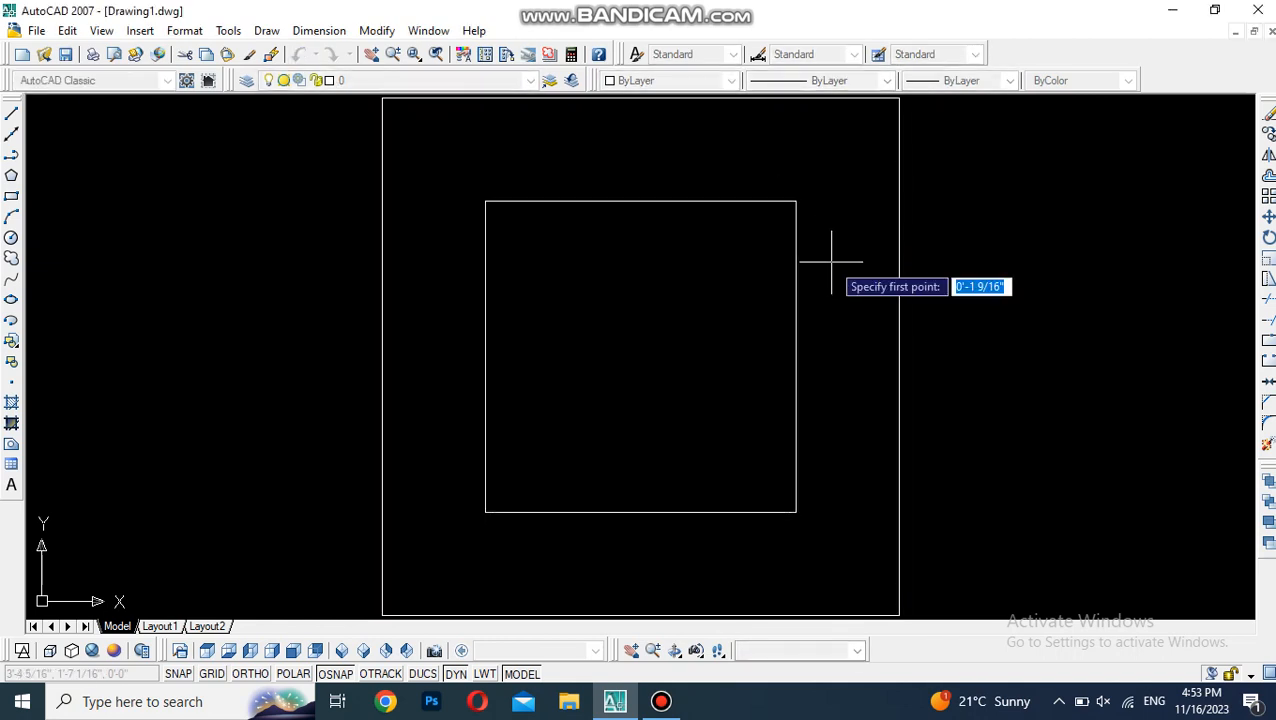
{"action": "left_click", "coordinate": [895, 157]}
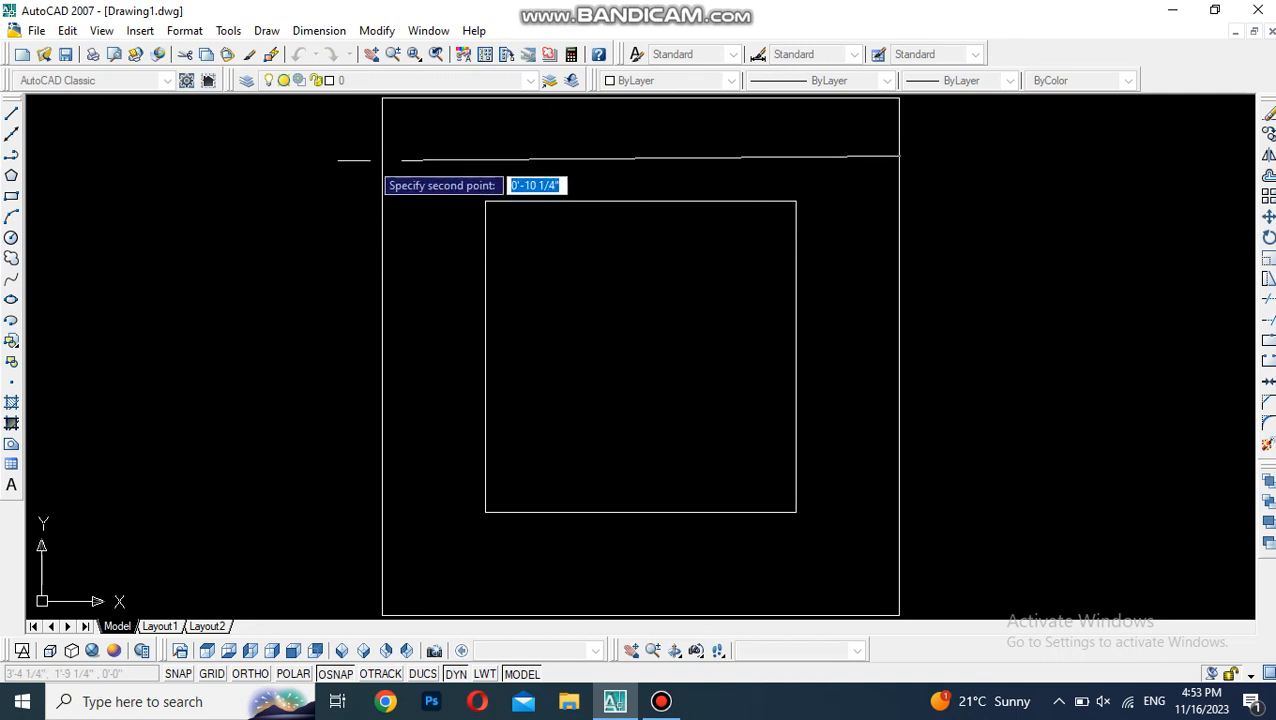
{"action": "left_click", "coordinate": [376, 157]}
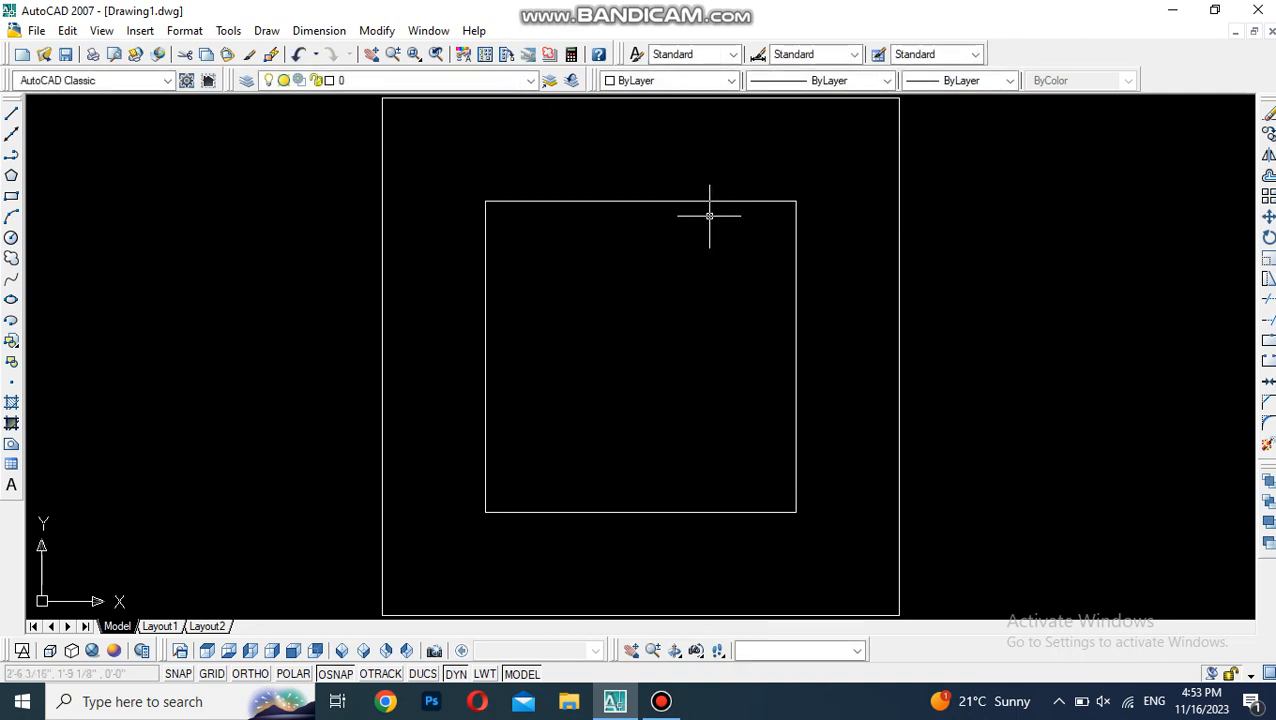
- Delete the inner offset square, leaving only the outer square
{"action": "left_click", "coordinate": [744, 169]}
{"action": "left_click", "coordinate": [668, 318]}
{"action": "key", "text": "Delete"}
{"action": "type", "text": "o"}
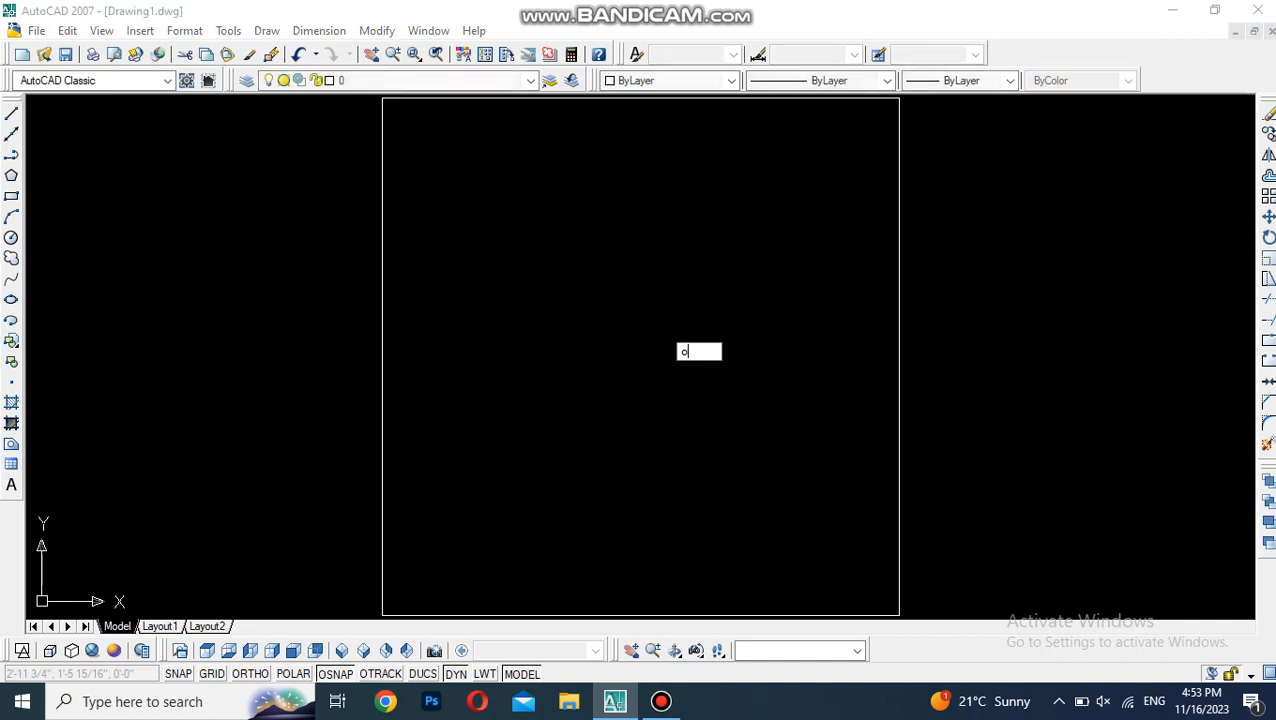
{"action": "key", "text": "Return"}
{"action": "left_click", "coordinate": [626, 383]}
{"action": "type", "text": "."}
{"action": "key", "text": "Return"}
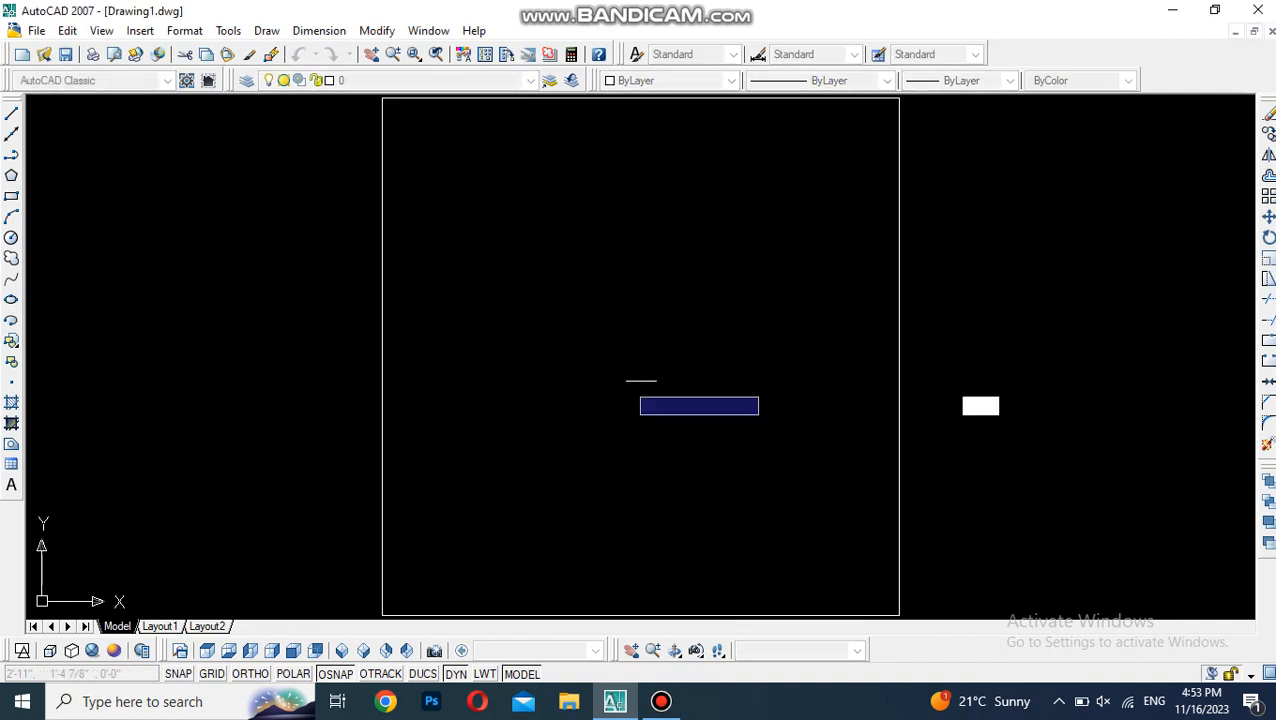
{"action": "key", "text": "Escape"}
- Offset the outer square inward by 1 inch
{"action": "key", "text": "Return"}
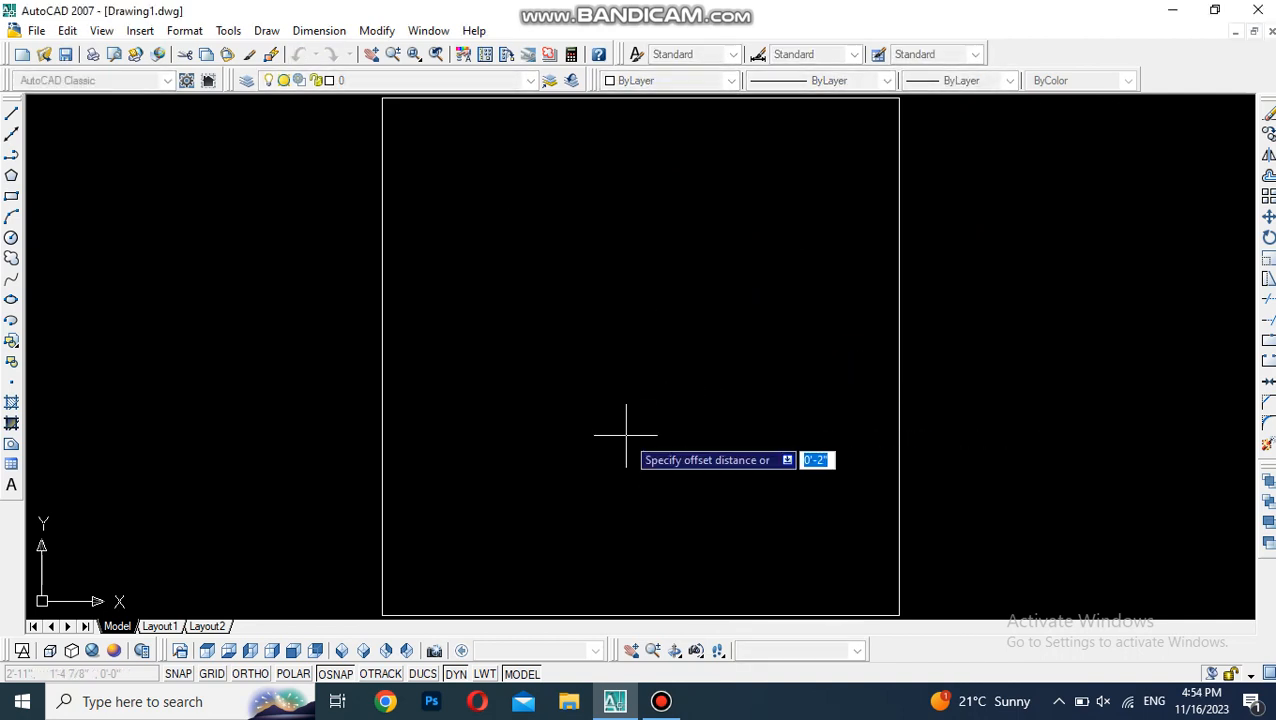
{"action": "key", "text": "BackSpace"}
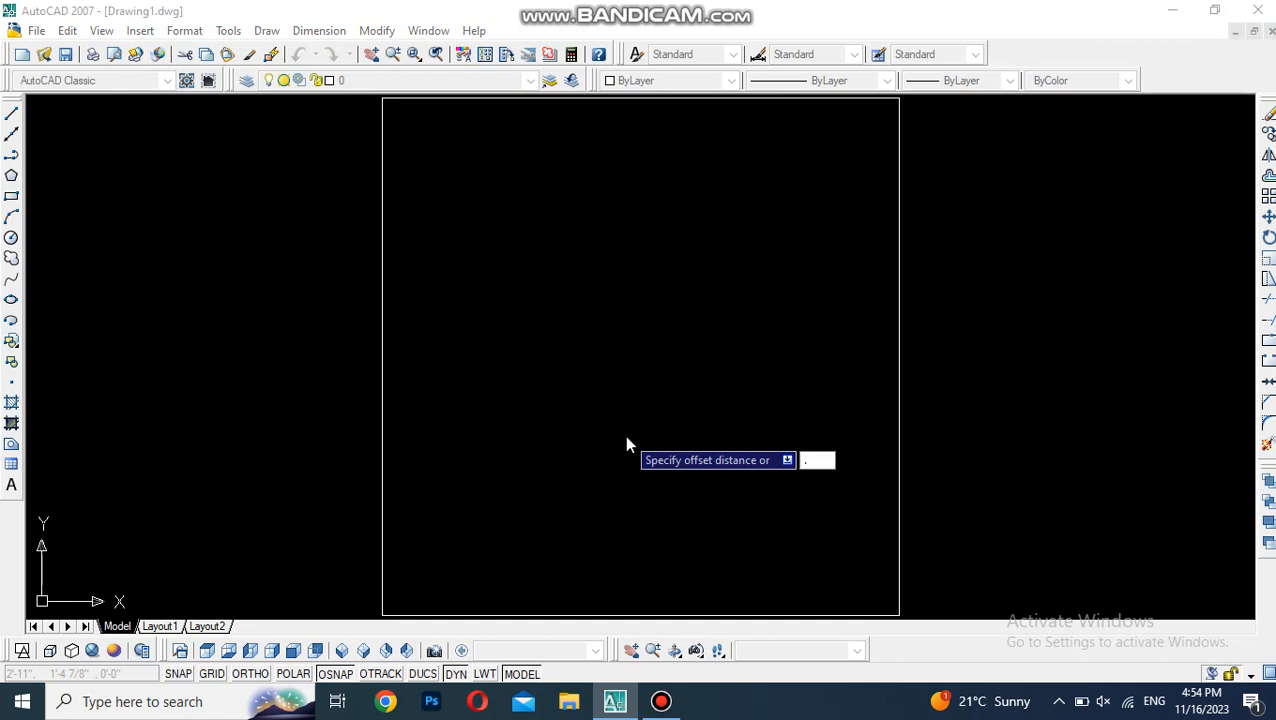
{"action": "type", "text": "1"}
{"action": "key", "text": "Return"}
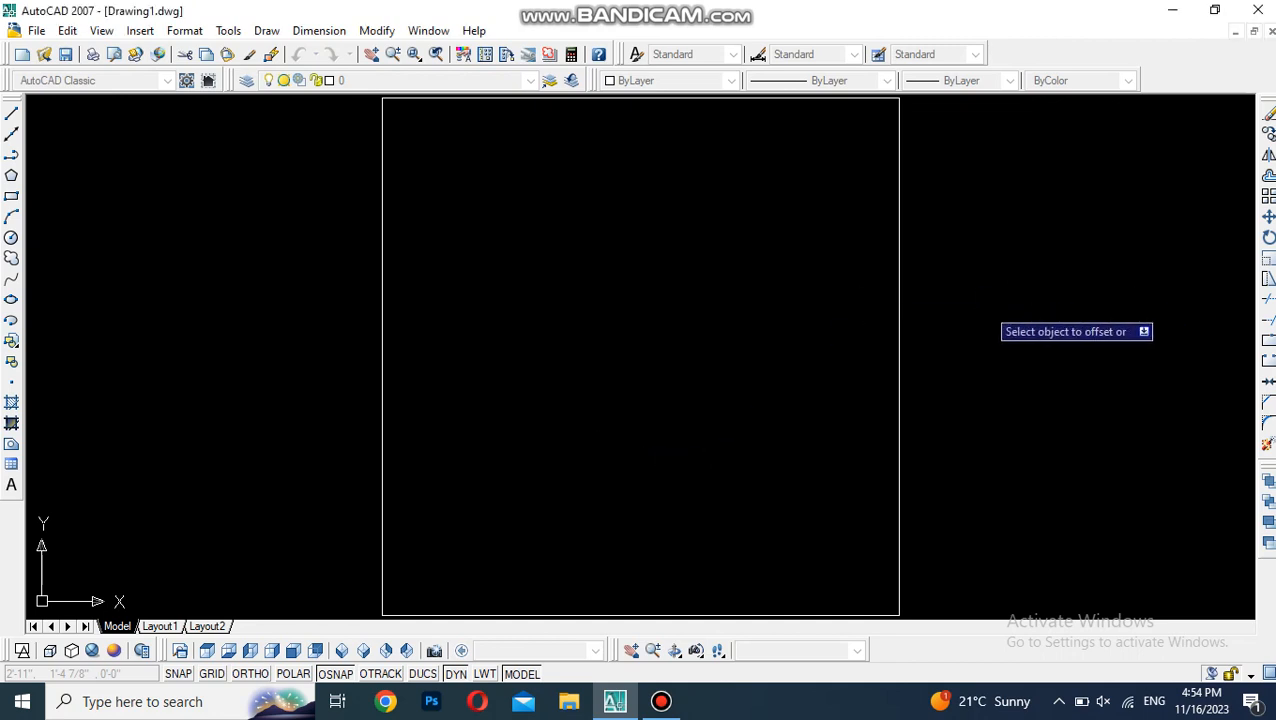
{"action": "left_click", "coordinate": [897, 305]}
{"action": "left_click", "coordinate": [829, 340]}
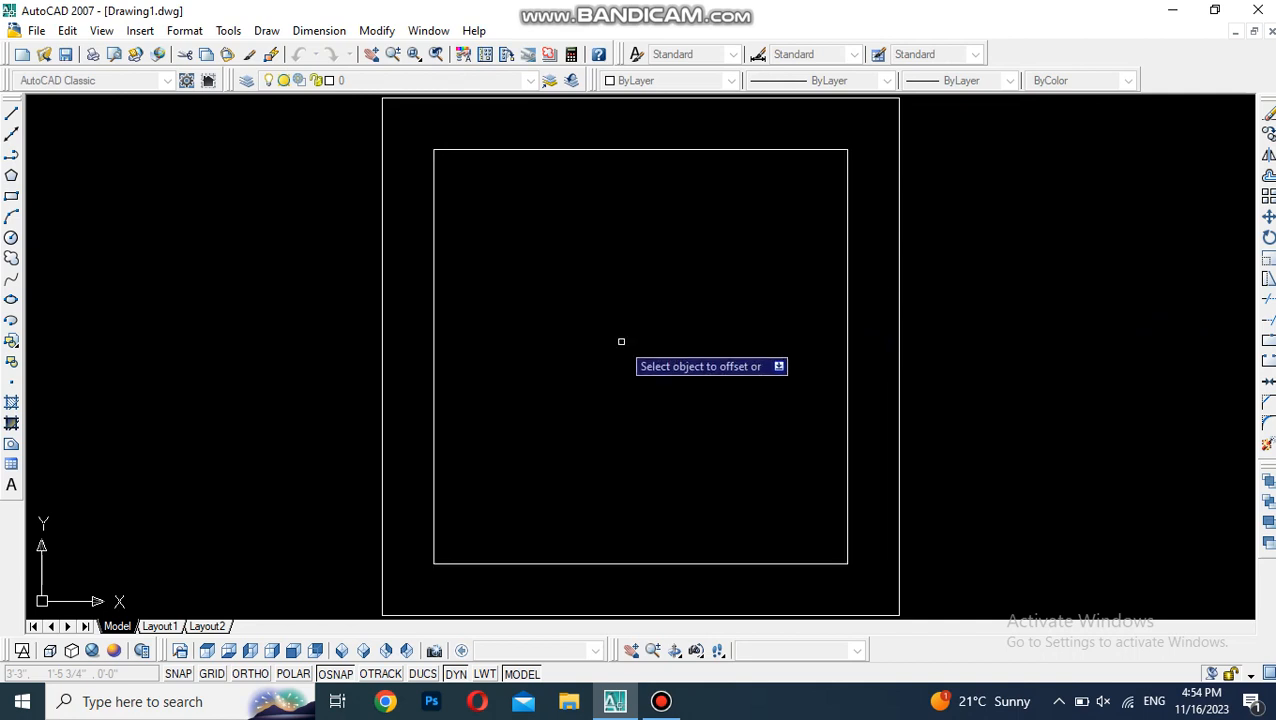
{"action": "key", "text": "Escape"}
- Draw a vertical line from the midpoint of the inner square's upper edge to the midpoint of its lower edge
{"action": "key", "text": "l"}
{"action": "key", "text": "Return"}
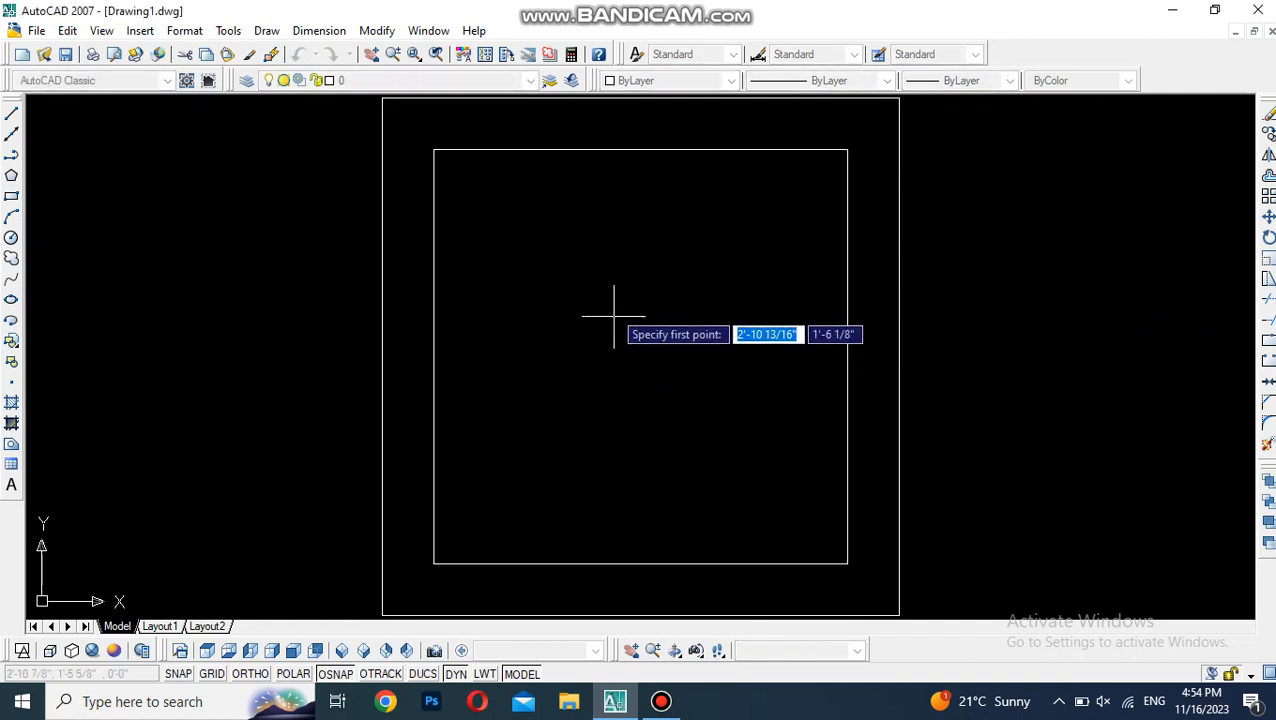
{"action": "left_click", "coordinate": [636, 150]}
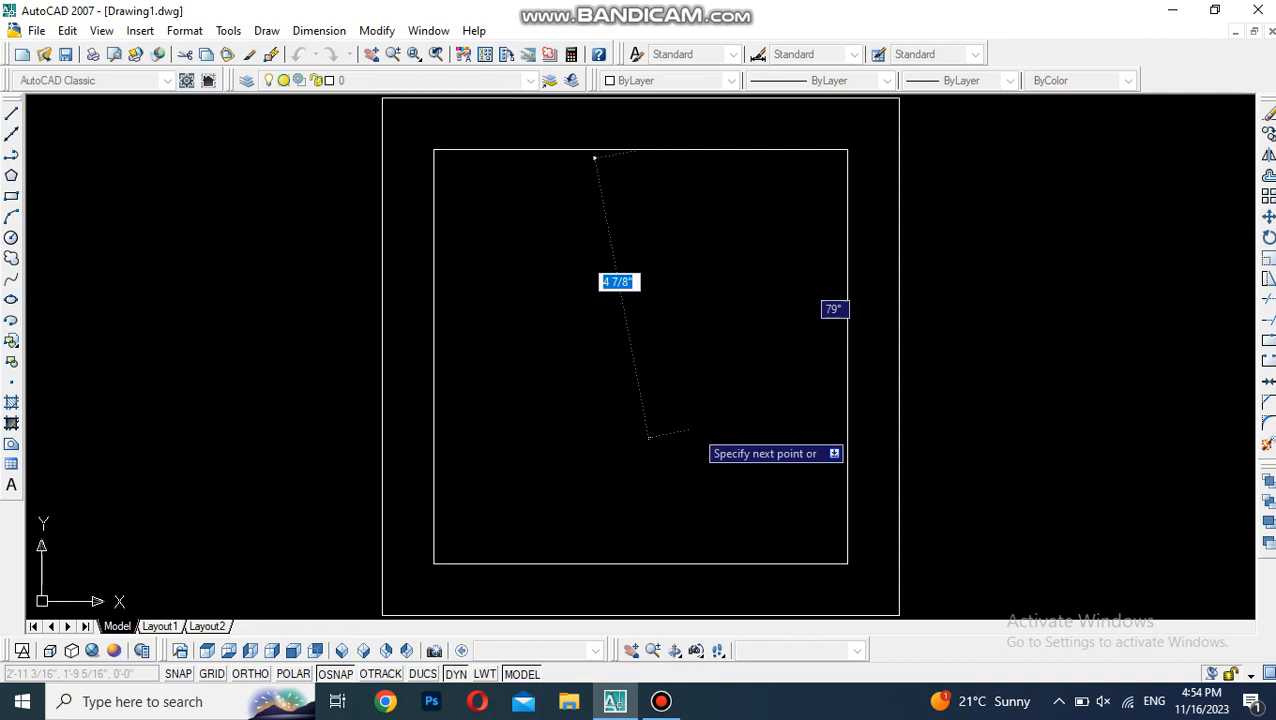
{"action": "left_click", "coordinate": [640, 563]}
{"action": "key", "text": "Escape"}
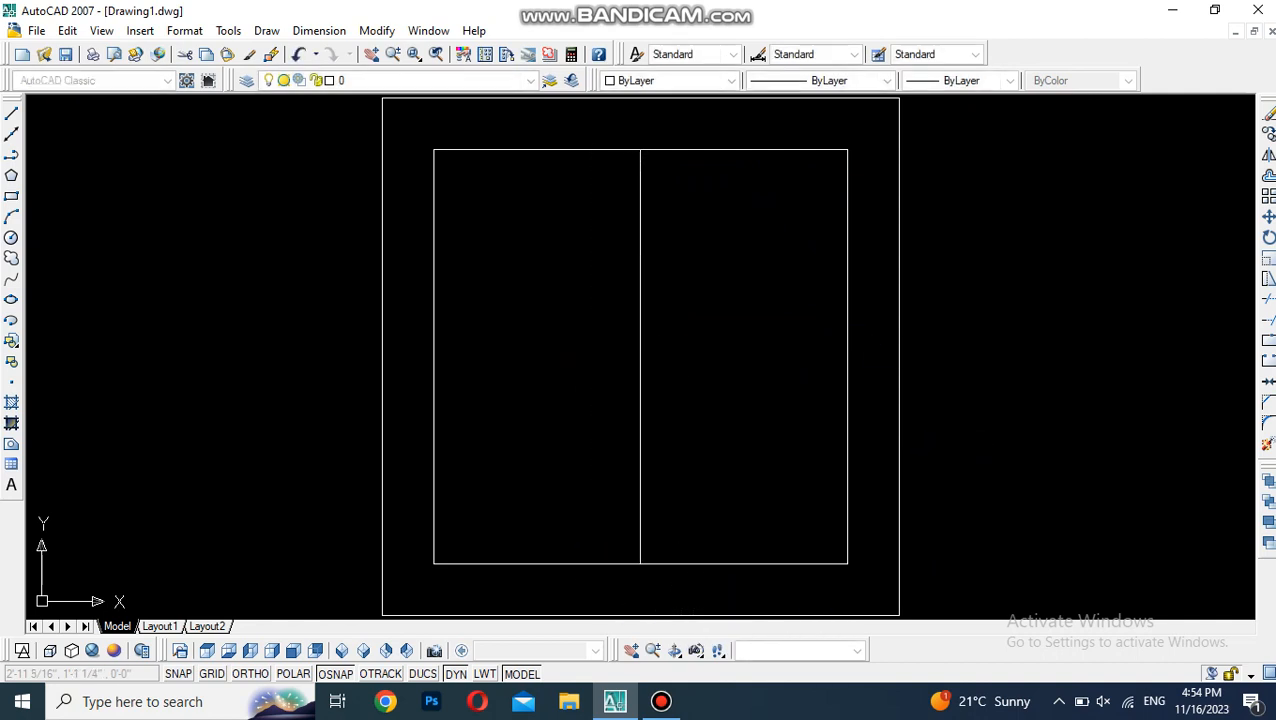
- Draw a circle of 4-inch radius centred on the vertical line's midpoint, touching the inner square's sides
{"action": "key", "text": "c"}
{"action": "key", "text": "Return"}
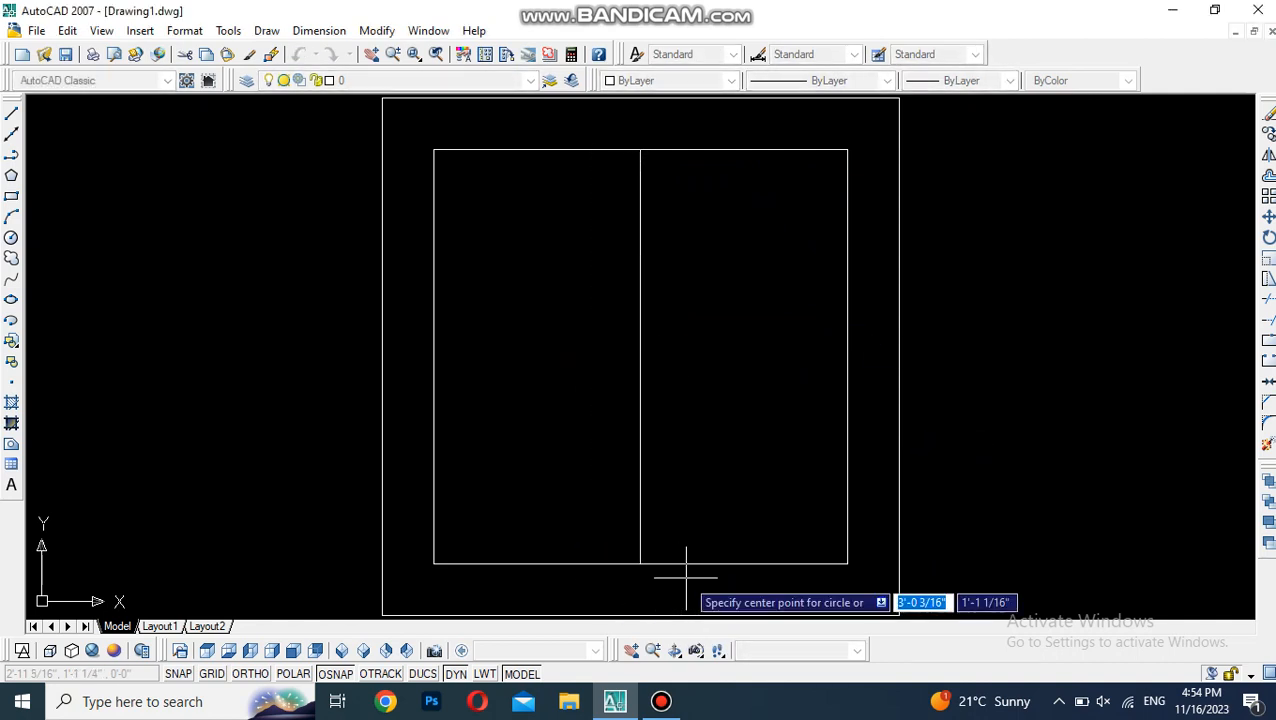
{"action": "left_click", "coordinate": [639, 358]}
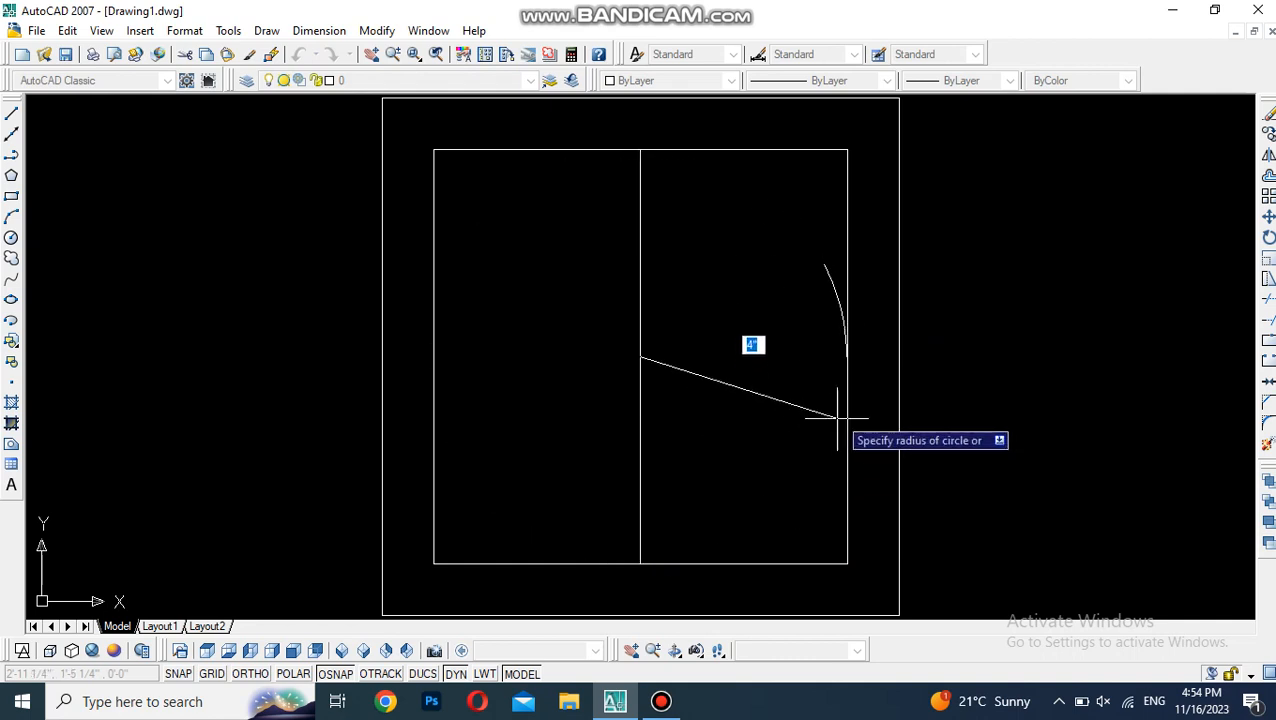
{"action": "left_click", "coordinate": [847, 356]}
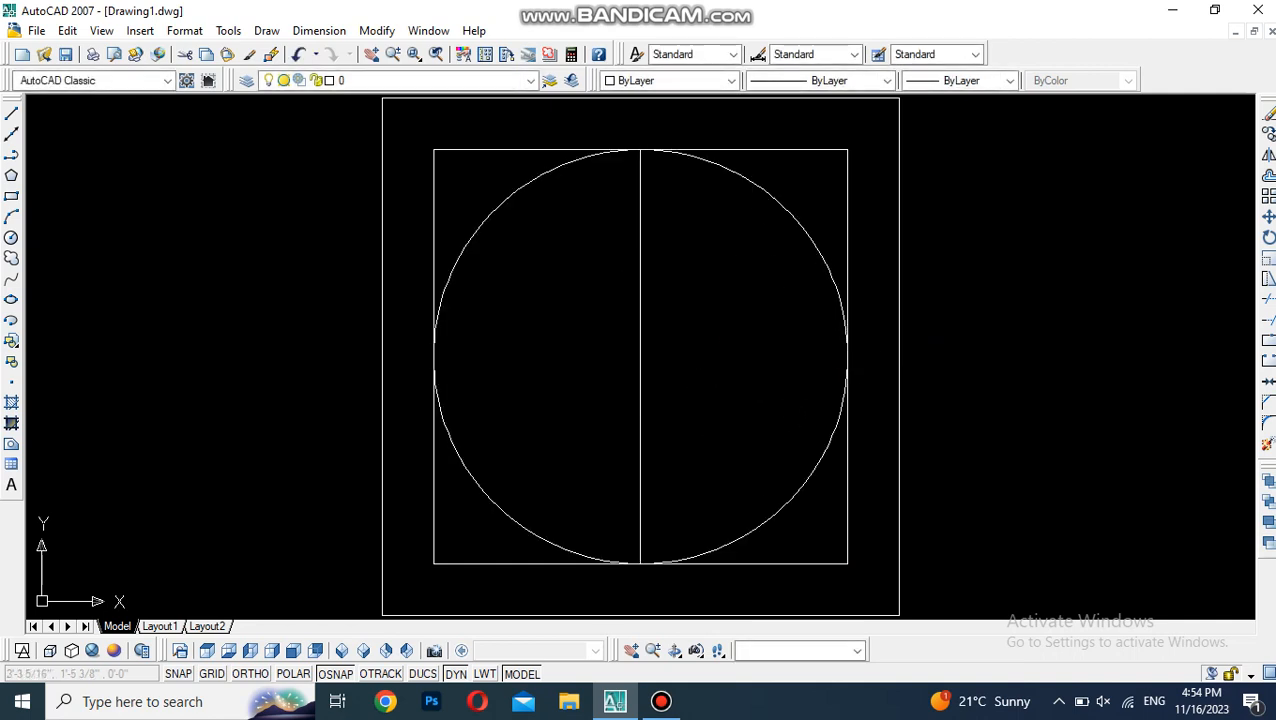
- Delete the vertical construction line inside the circle and fit the drawing extents in the view
{"action": "left_click", "coordinate": [660, 298]}
{"action": "left_click", "coordinate": [585, 415]}
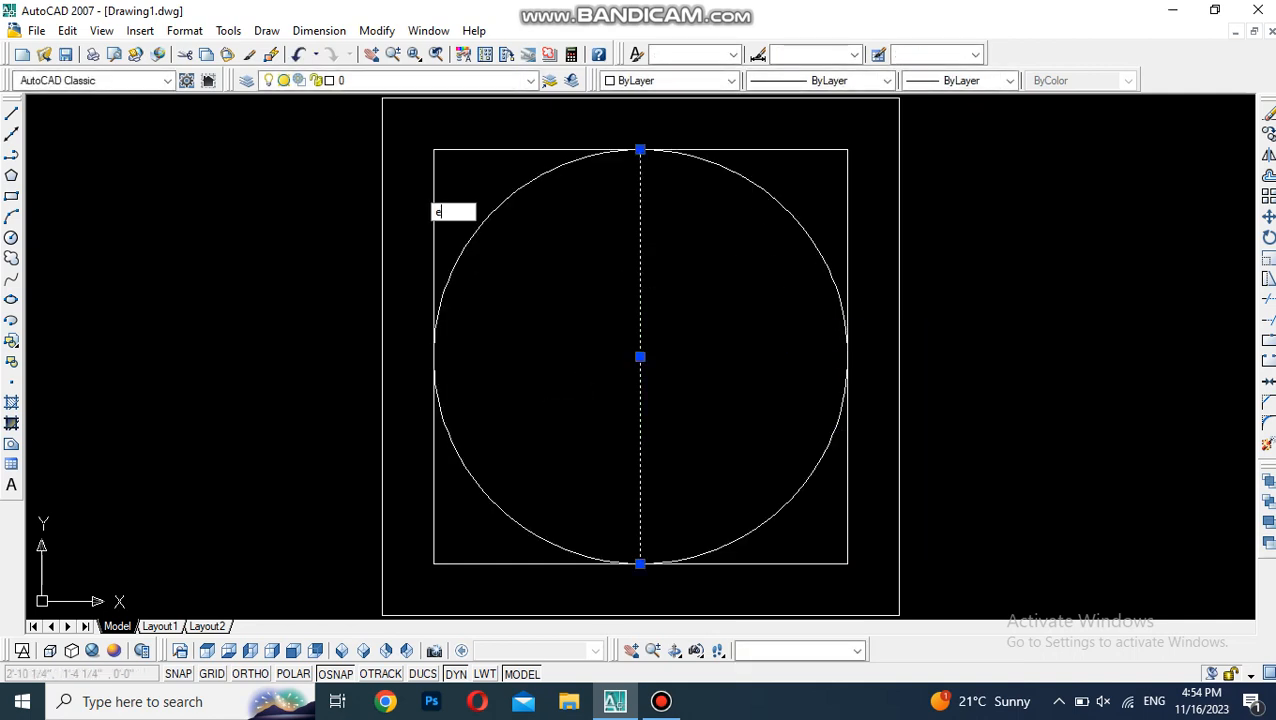
{"action": "key", "text": "Return"}
{"action": "type", "text": "z"}
{"action": "key", "text": "Return"}
{"action": "type", "text": "e"}
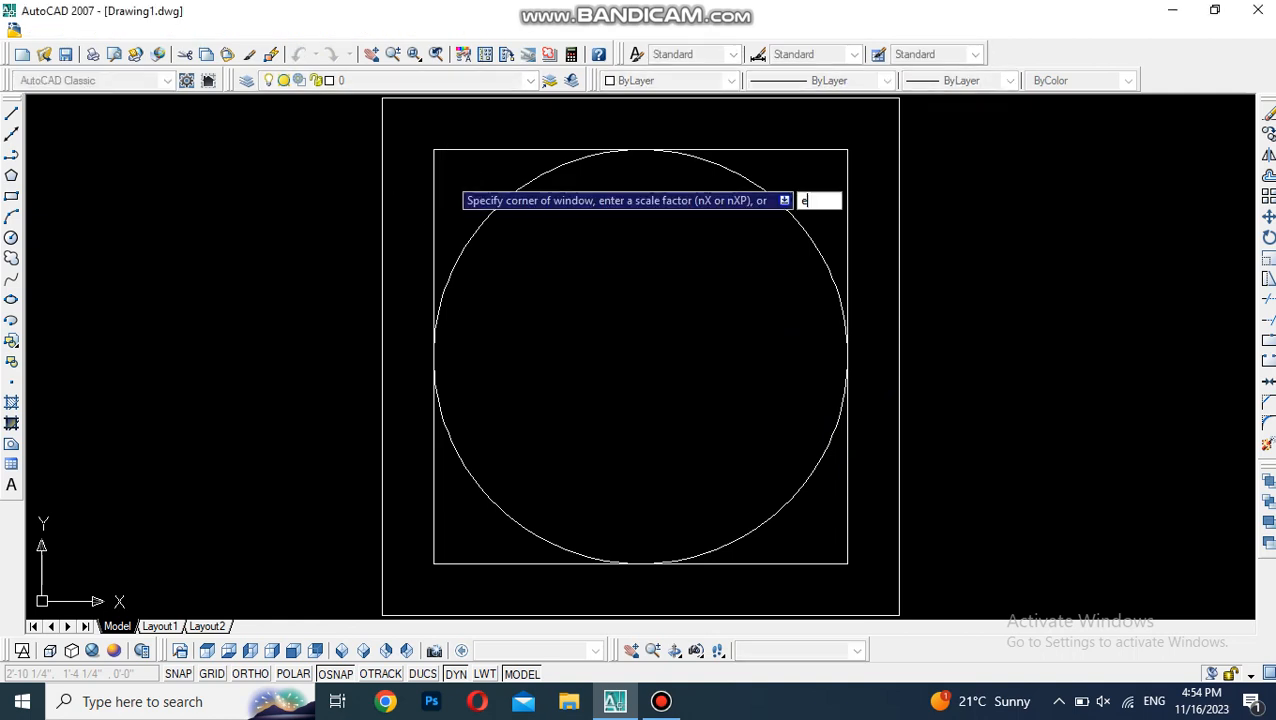
{"action": "key", "text": "Return"}
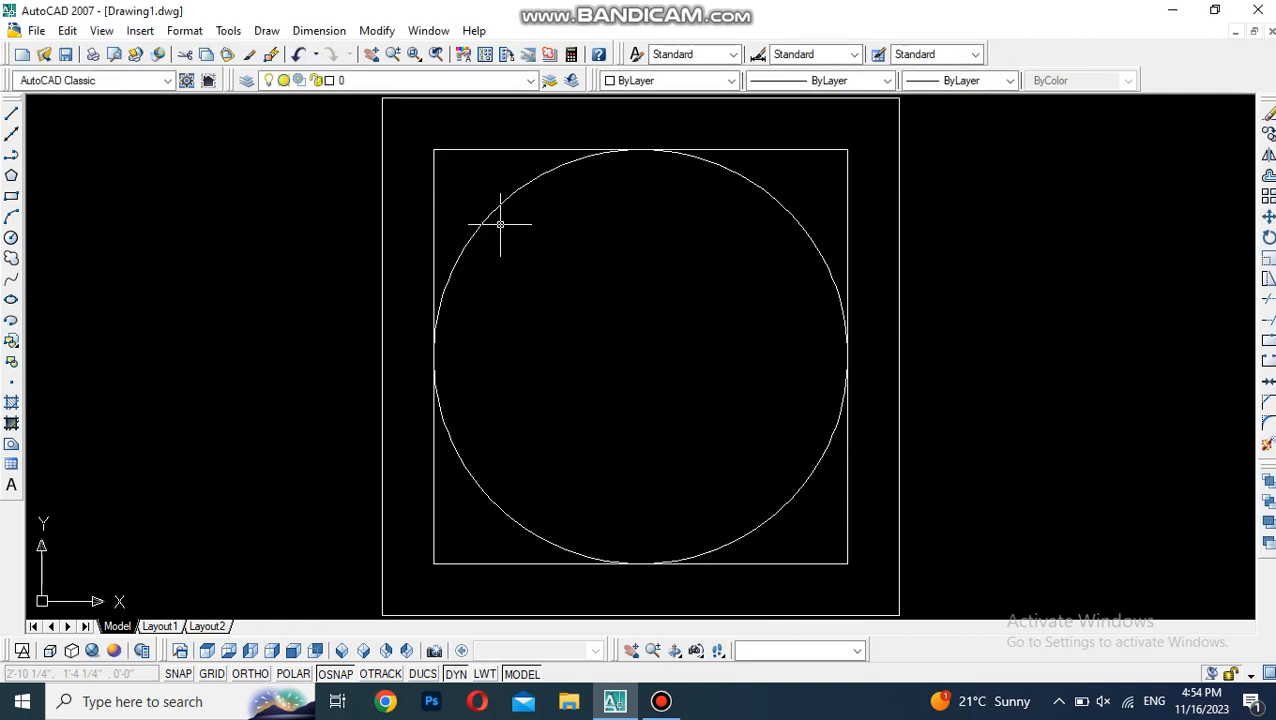
- With Ortho on, draw a 10-inch horizontal line in the empty area to the right of the squares
{"action": "scroll", "coordinate": [500, 224], "scroll_direction": "down", "scroll_amount": 4}
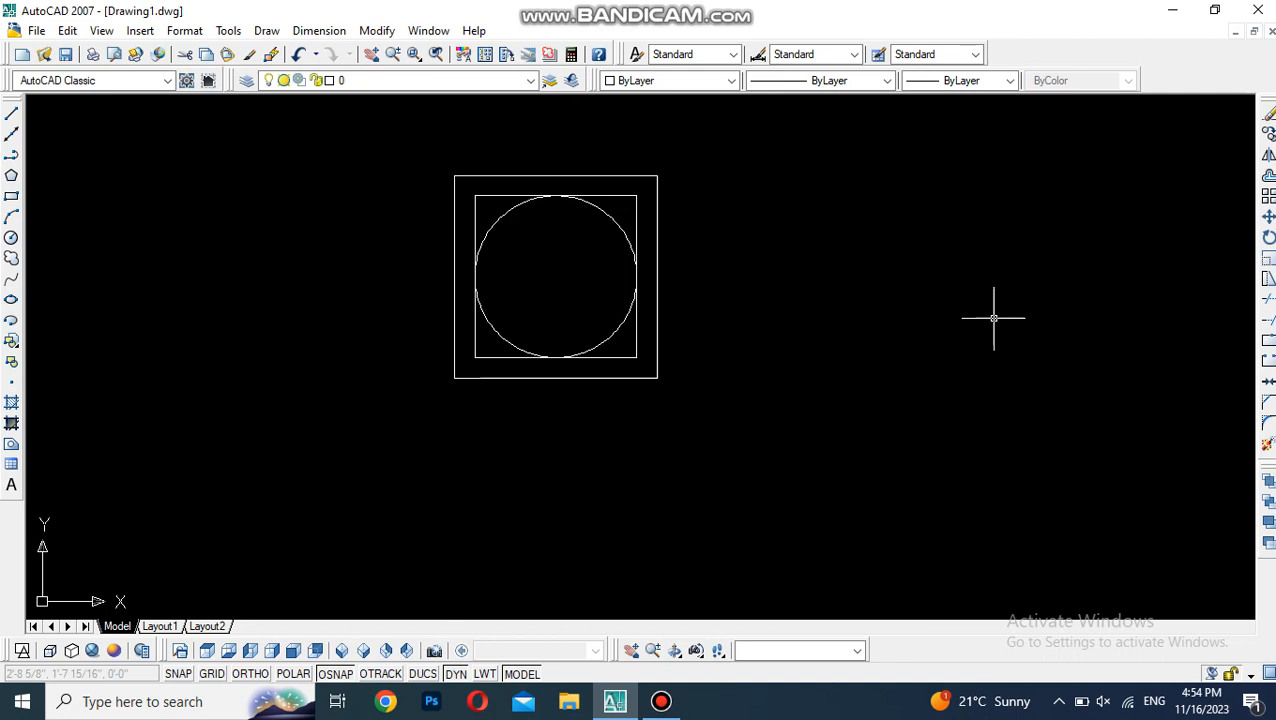
{"action": "type", "text": "l"}
{"action": "key", "text": "Return"}
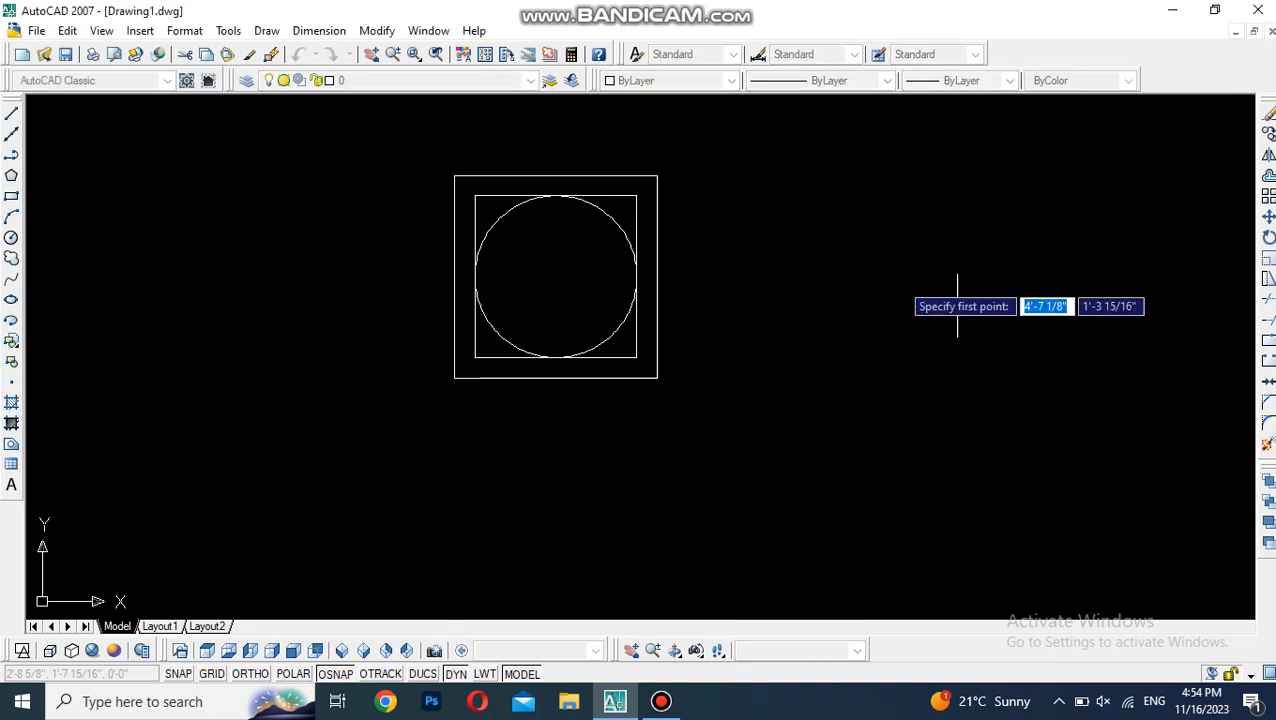
{"action": "left_click", "coordinate": [718, 221]}
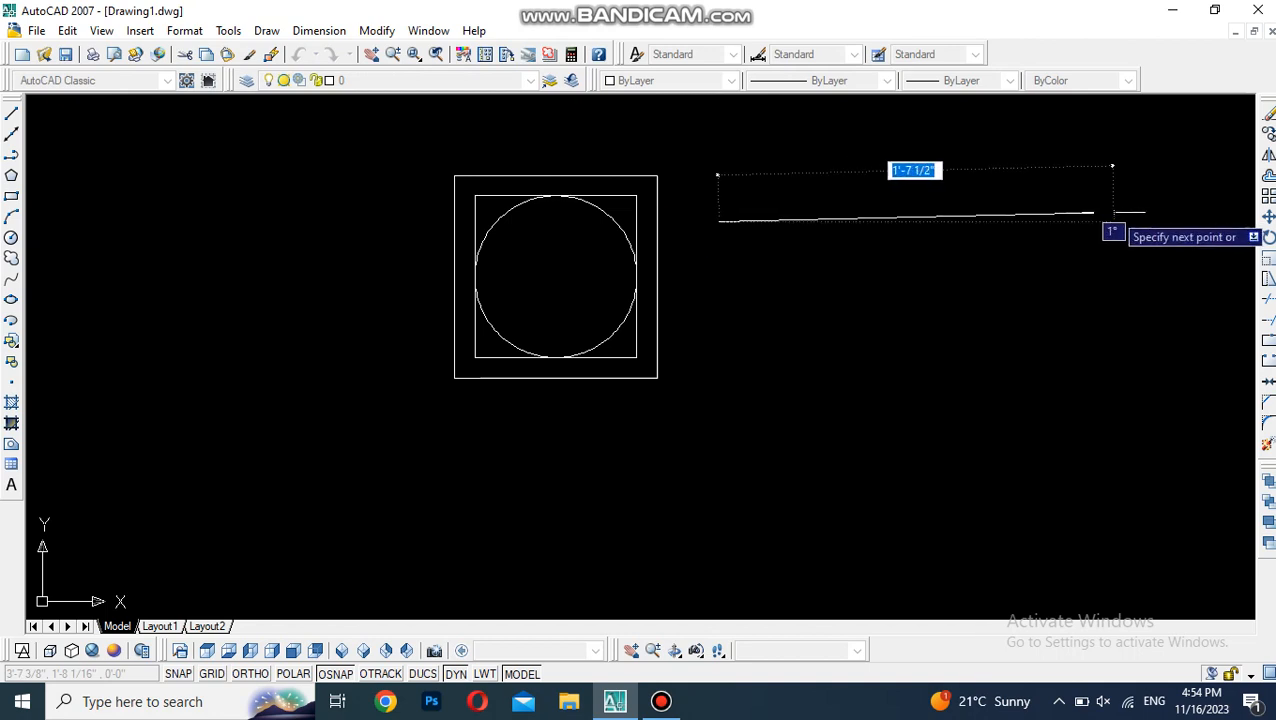
{"action": "key", "text": "F8"}
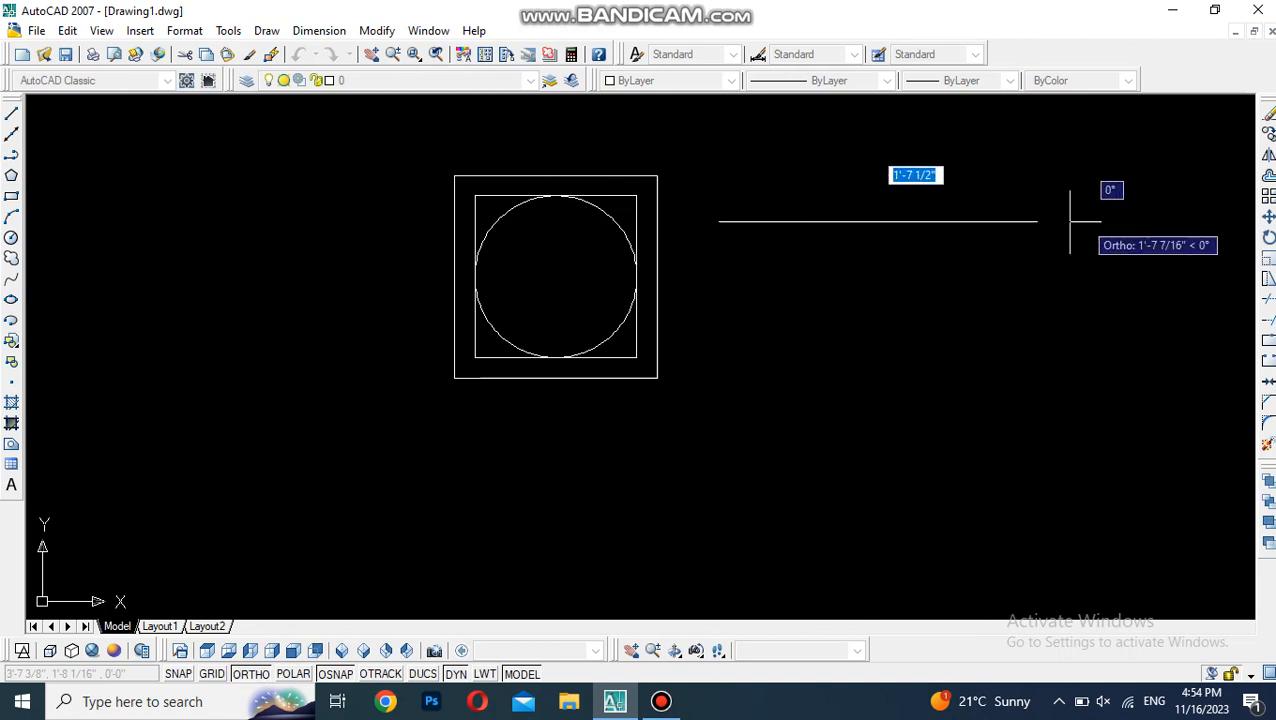
{"action": "type", "text": "10"}
{"action": "key", "text": "Return"}
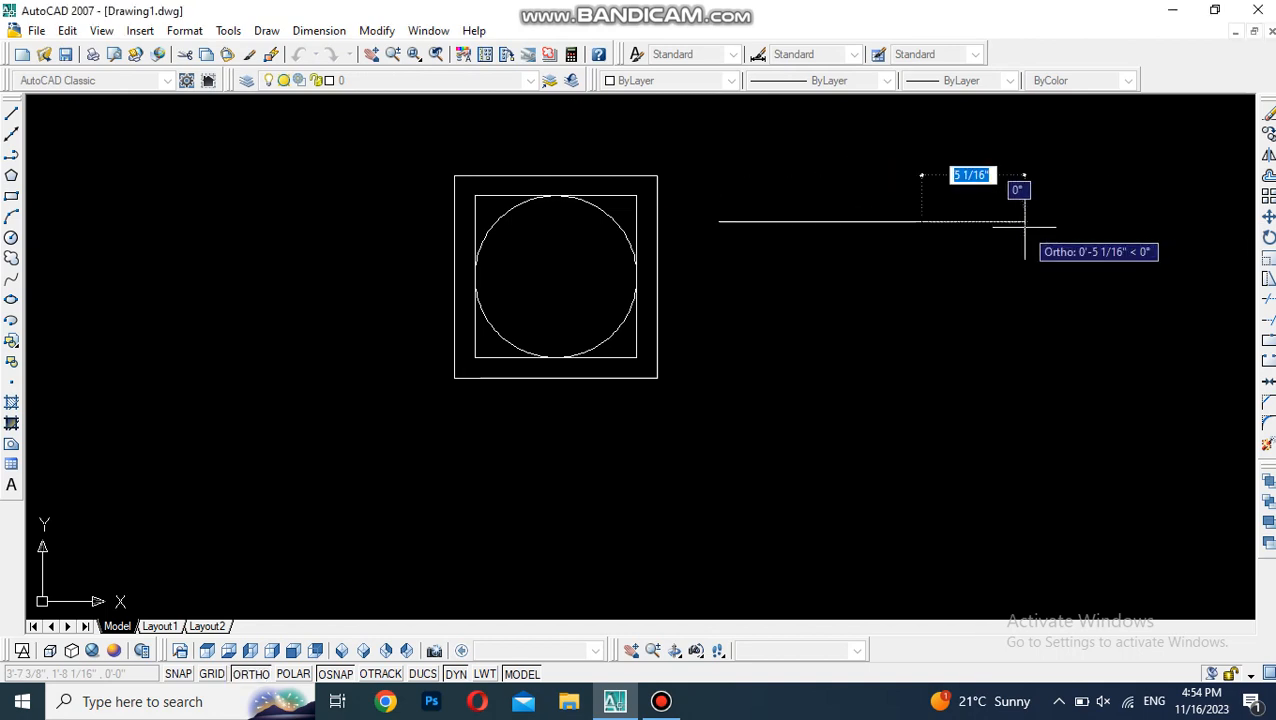
{"action": "key", "text": "Return"}
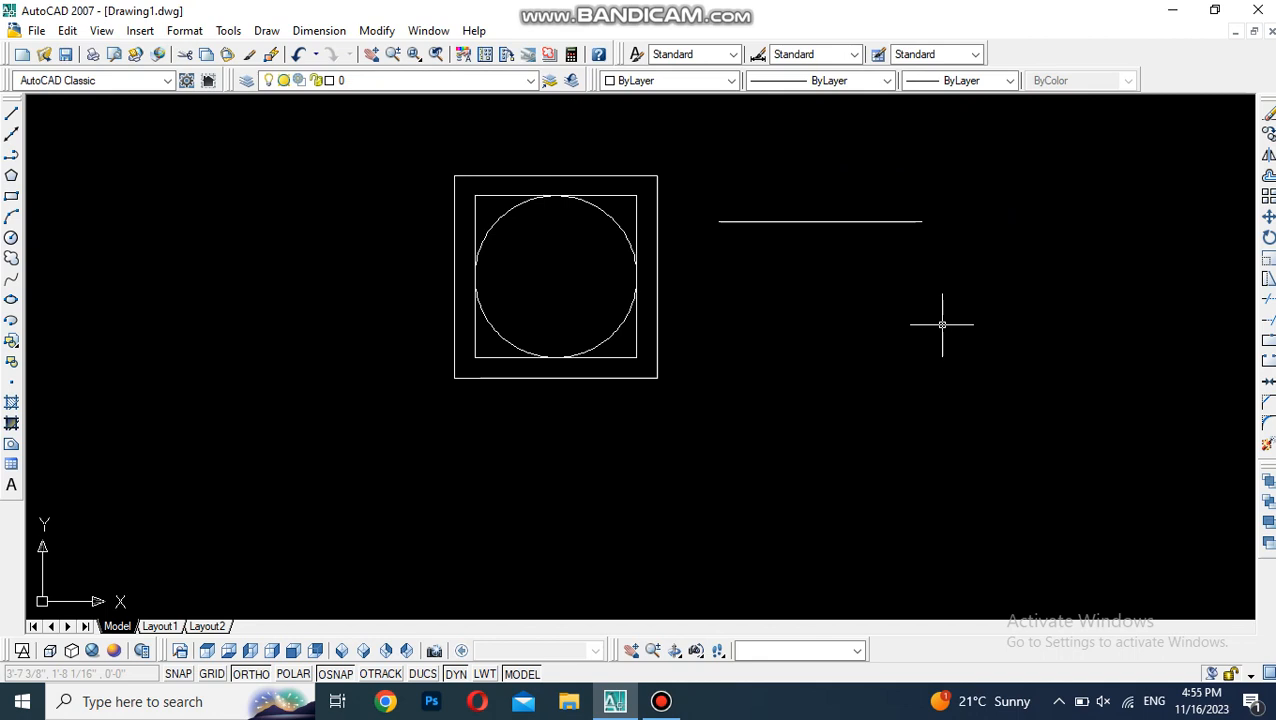
- Try offsetting the 10-inch horizontal line downward by 1 inch
{"action": "type", "text": "o"}
{"action": "key", "text": "Return"}
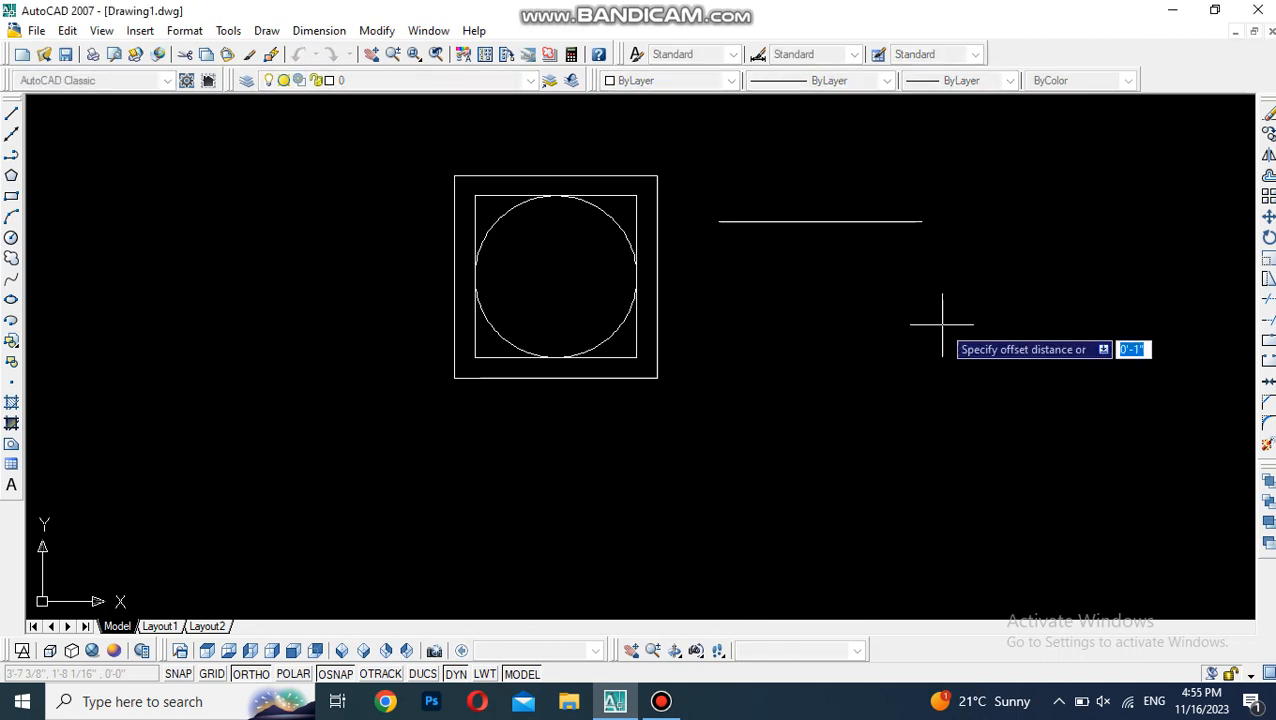
{"action": "type", "text": "1"}
{"action": "key", "text": "Return"}
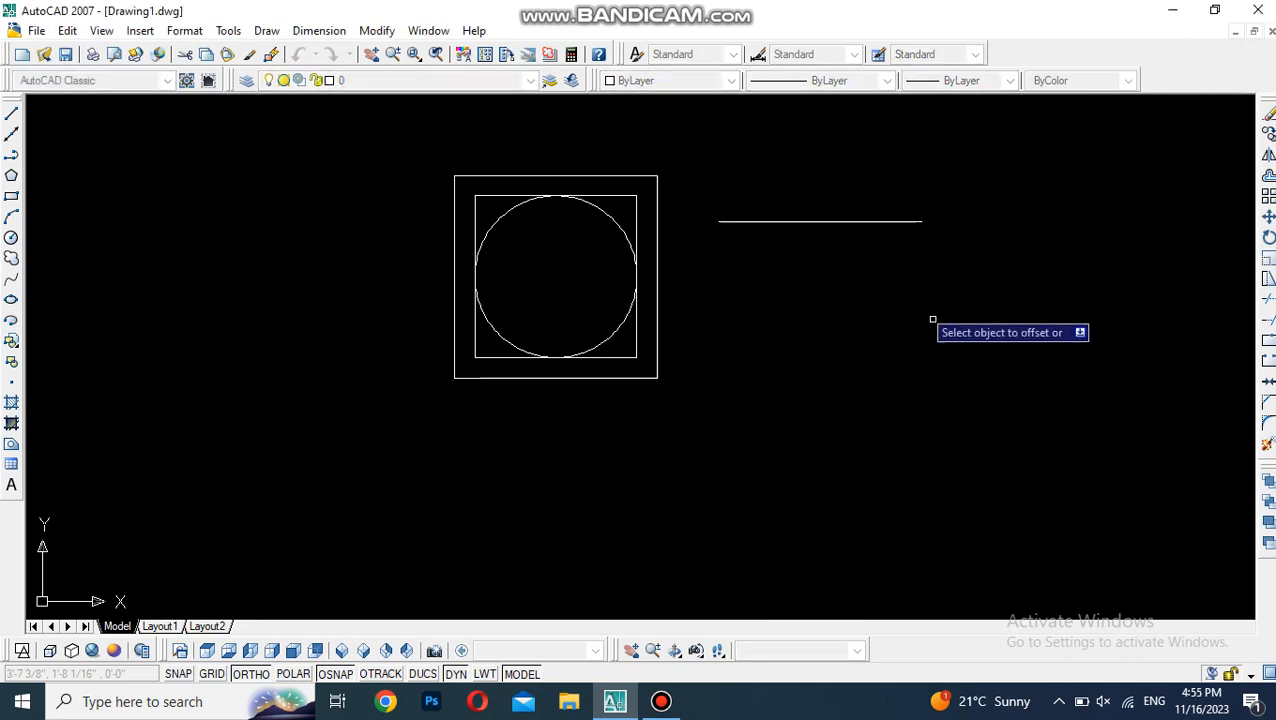
{"action": "left_click", "coordinate": [834, 218]}
{"action": "left_click", "coordinate": [838, 250]}
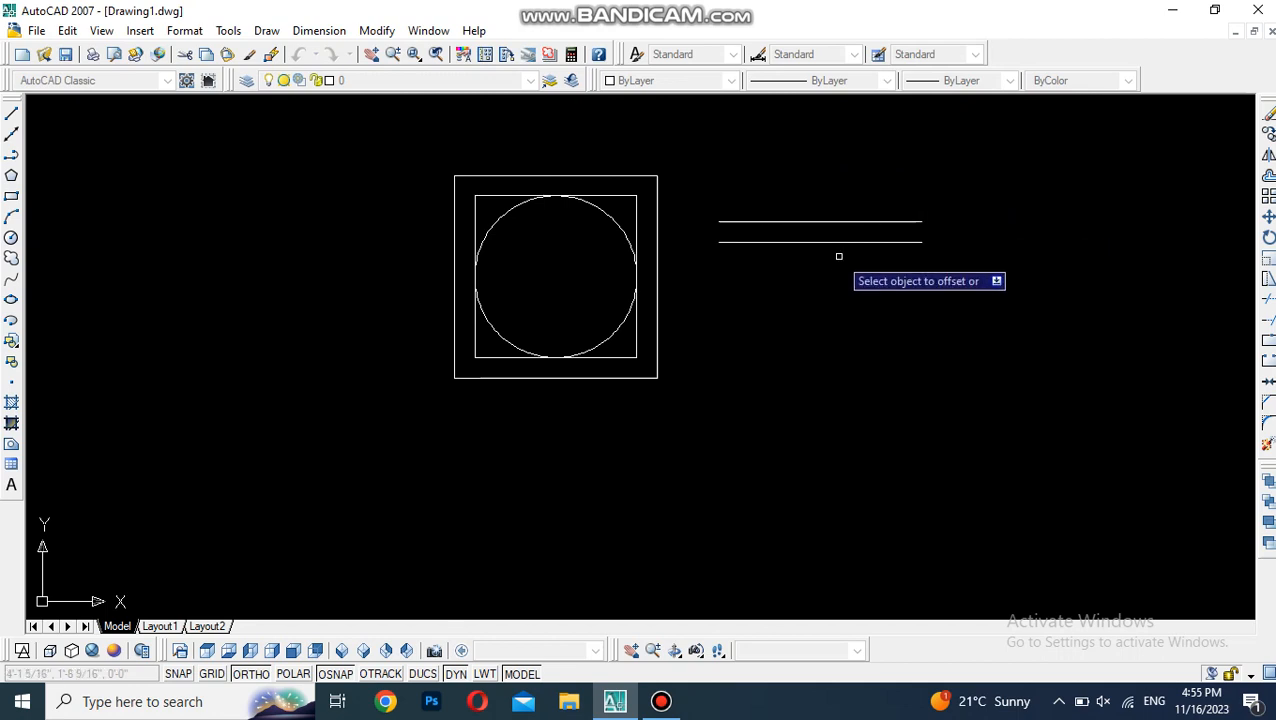
{"action": "key", "text": "Escape"}
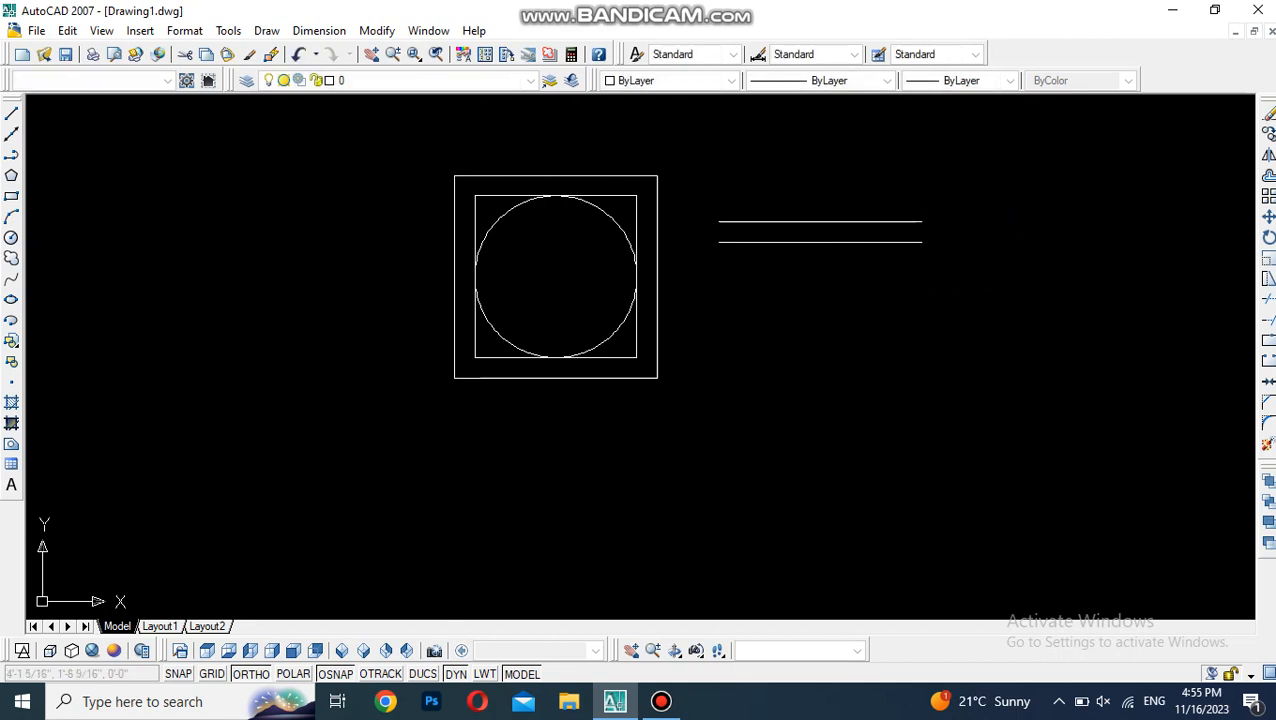
- Delete the offset copy below the 10-inch line
{"action": "left_click", "coordinate": [843, 242]}
{"action": "type", "text": "e"}
{"action": "key", "text": "Return"}
- Offset the 10-inch horizontal line downward by 0.5 inch
{"action": "type", "text": "o"}
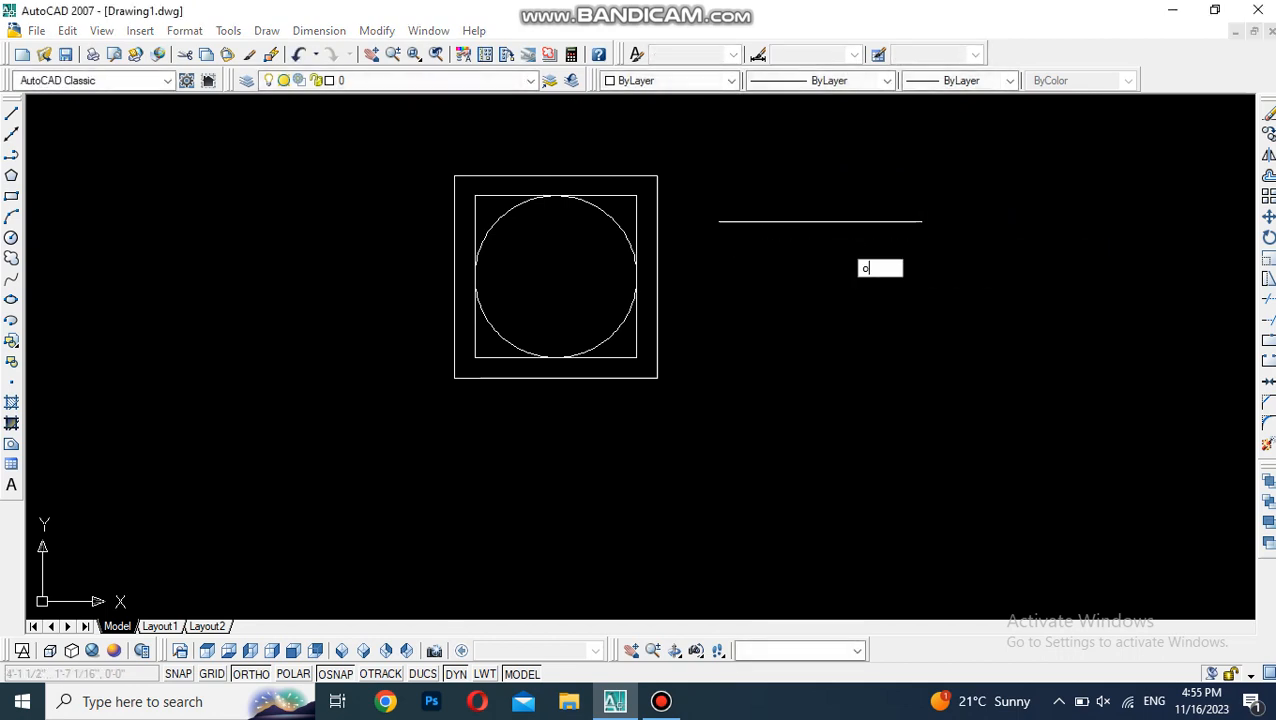
{"action": "key", "text": "Return"}
{"action": "type", "text": ".5"}
{"action": "key", "text": "Return"}
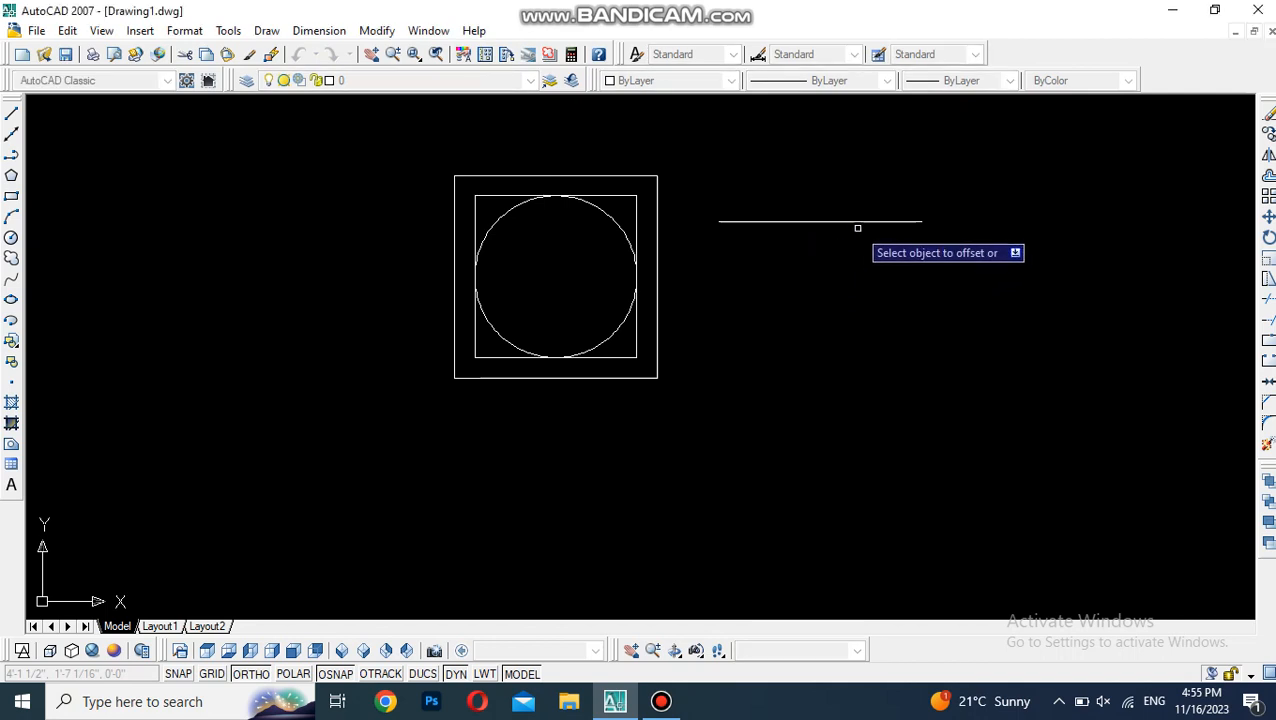
{"action": "left_click", "coordinate": [854, 221]}
{"action": "left_click", "coordinate": [855, 273]}
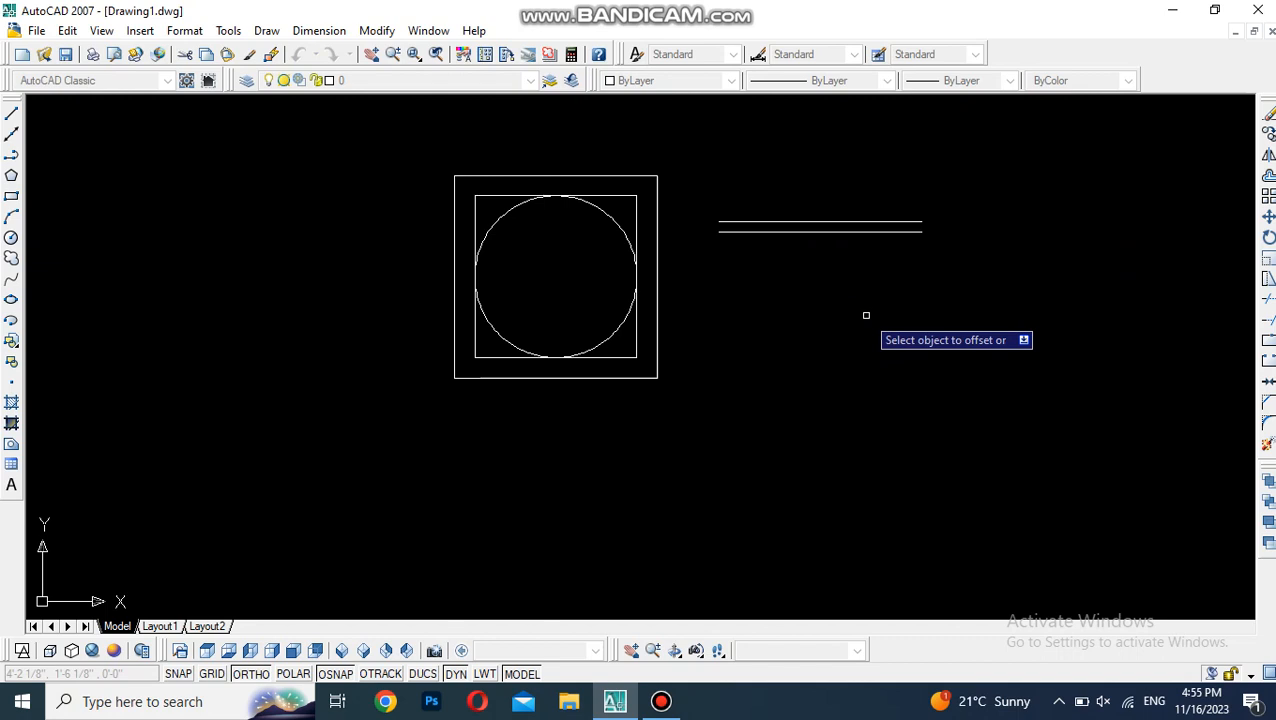
{"action": "key", "text": "Escape"}
- Close both ends of the two parallel lines with short vertical lines to form a thin rectangle
{"action": "type", "text": "l"}
{"action": "key", "text": "Return"}
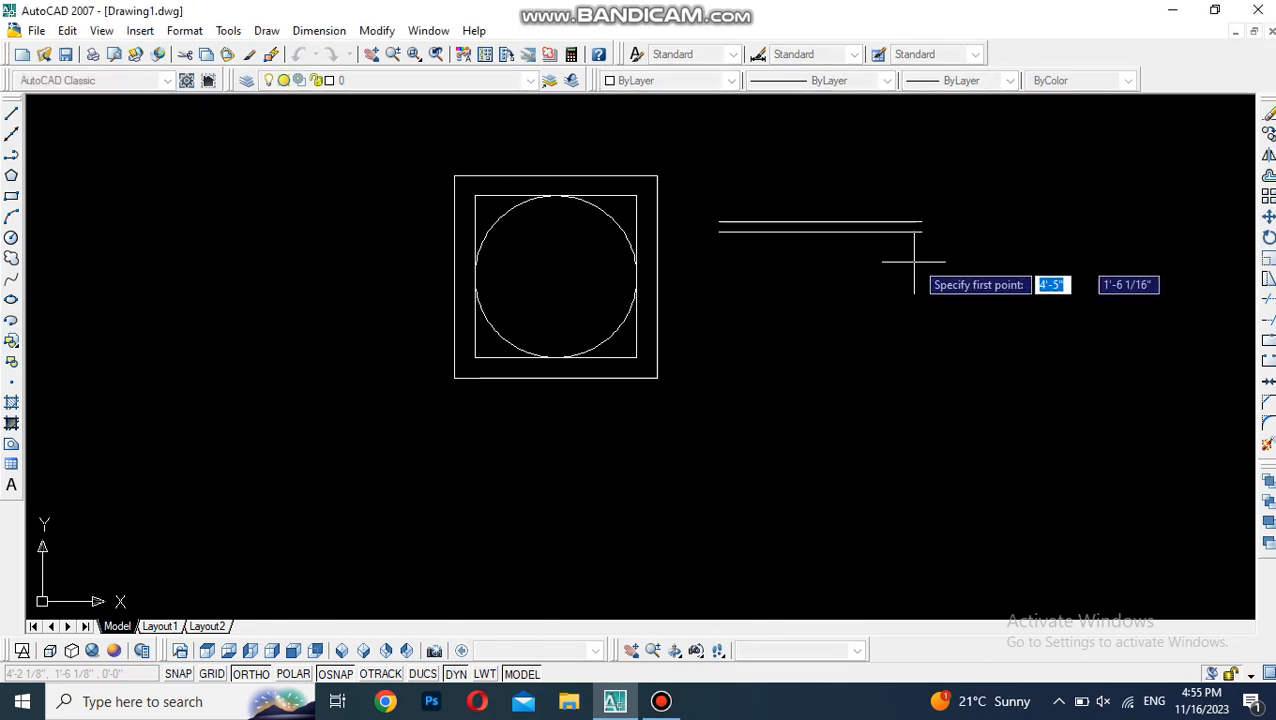
{"action": "left_click", "coordinate": [921, 231]}
{"action": "left_click", "coordinate": [921, 221]}
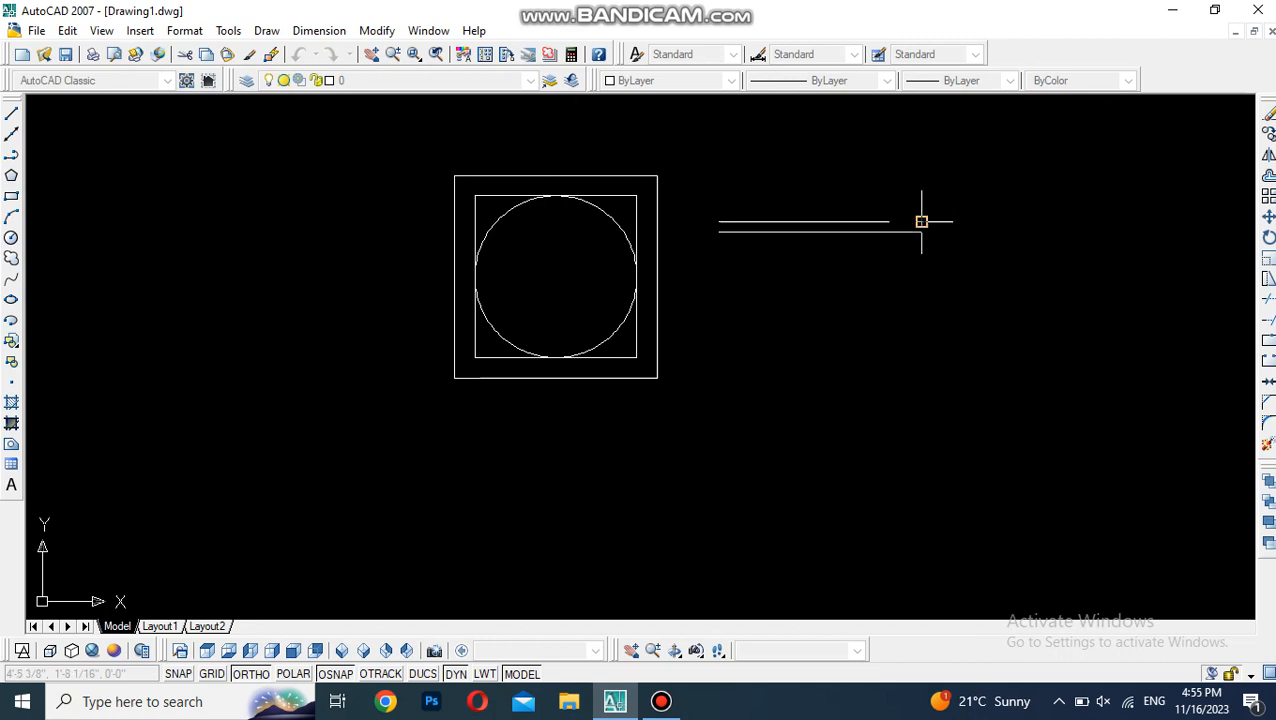
{"action": "key", "text": "Return"}
{"action": "key", "text": "Return"}
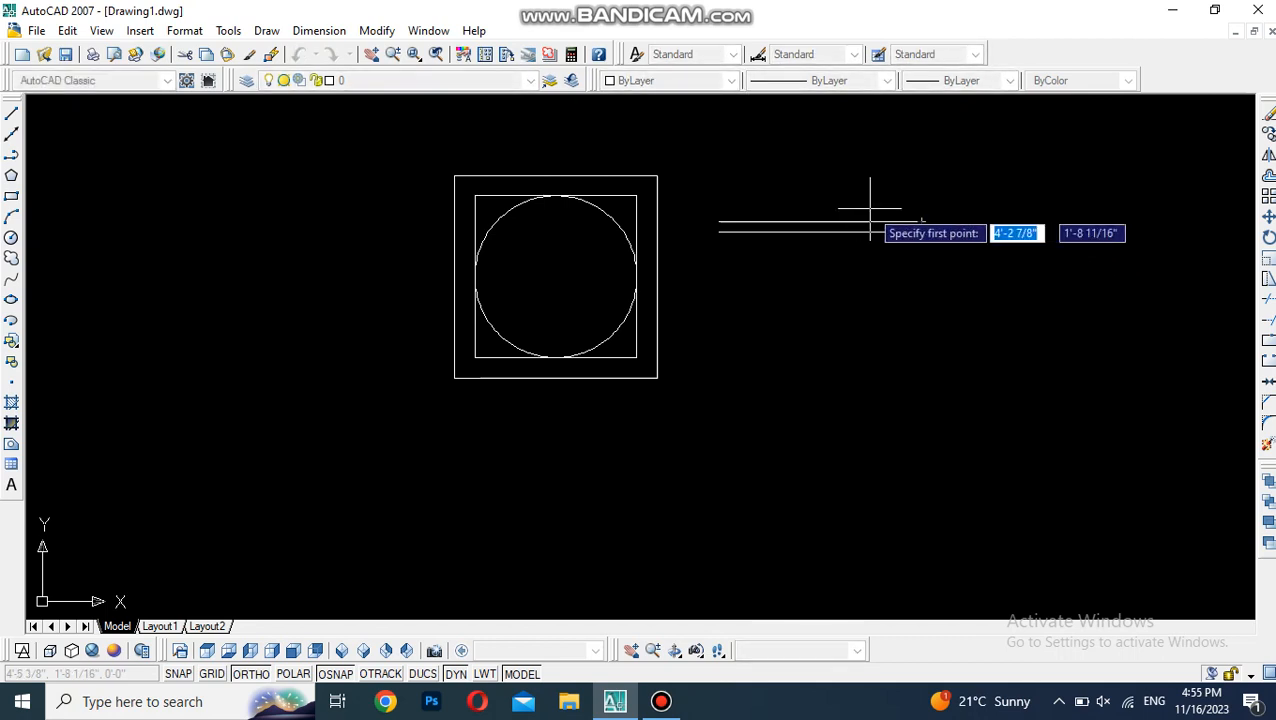
{"action": "left_click", "coordinate": [719, 221]}
{"action": "left_click", "coordinate": [719, 231]}
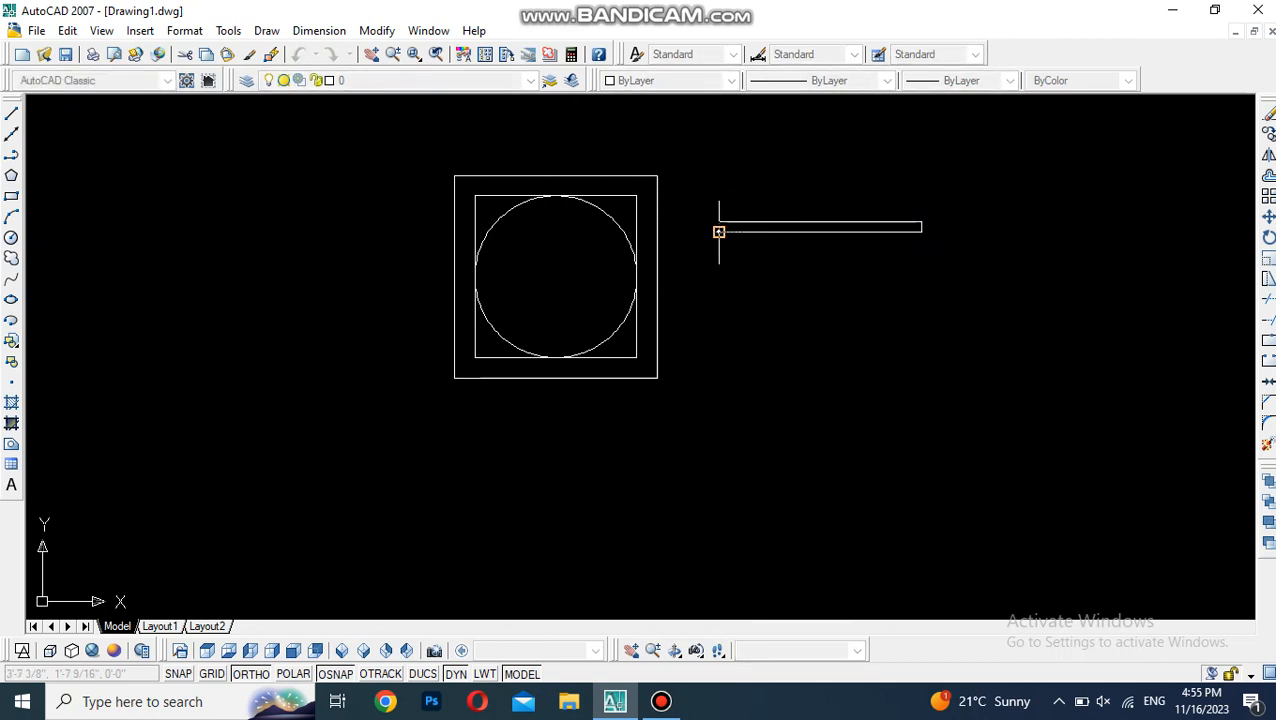
{"action": "key", "text": "Return"}
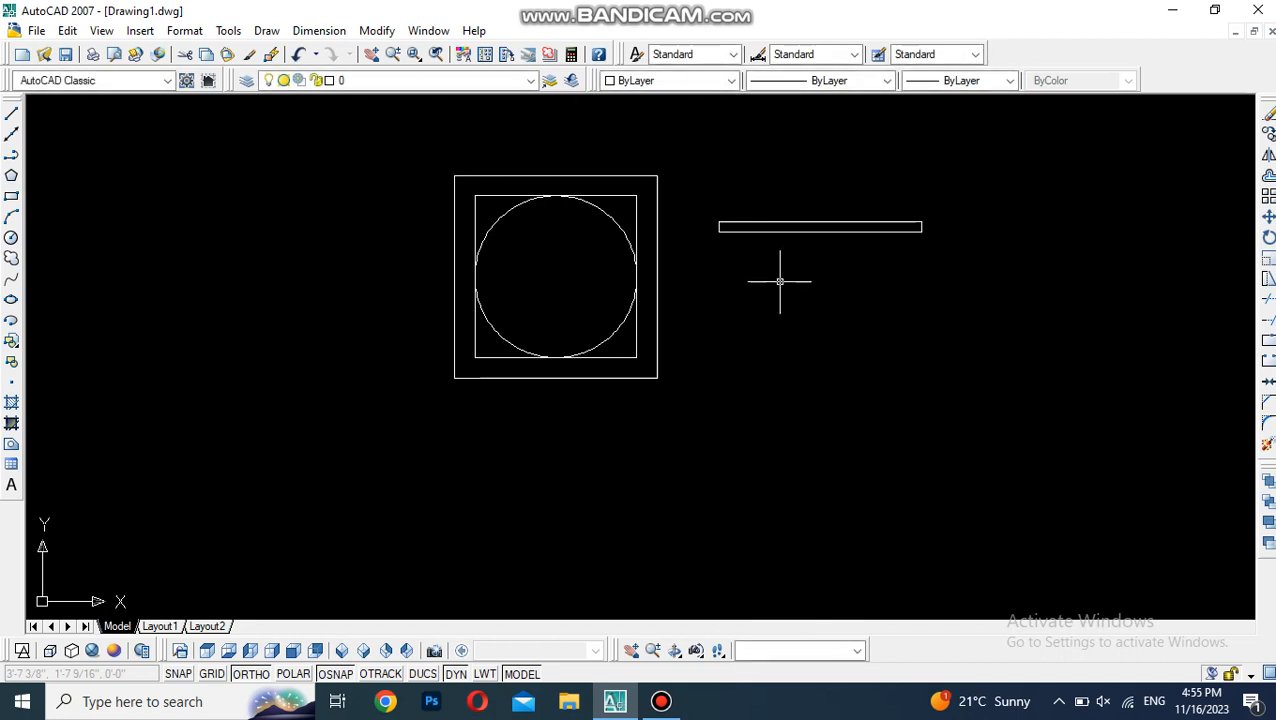
- Offset the thin rectangle's right and left end lines inward by 1 inch each
{"action": "type", "text": "z"}
{"action": "key", "text": "Return"}
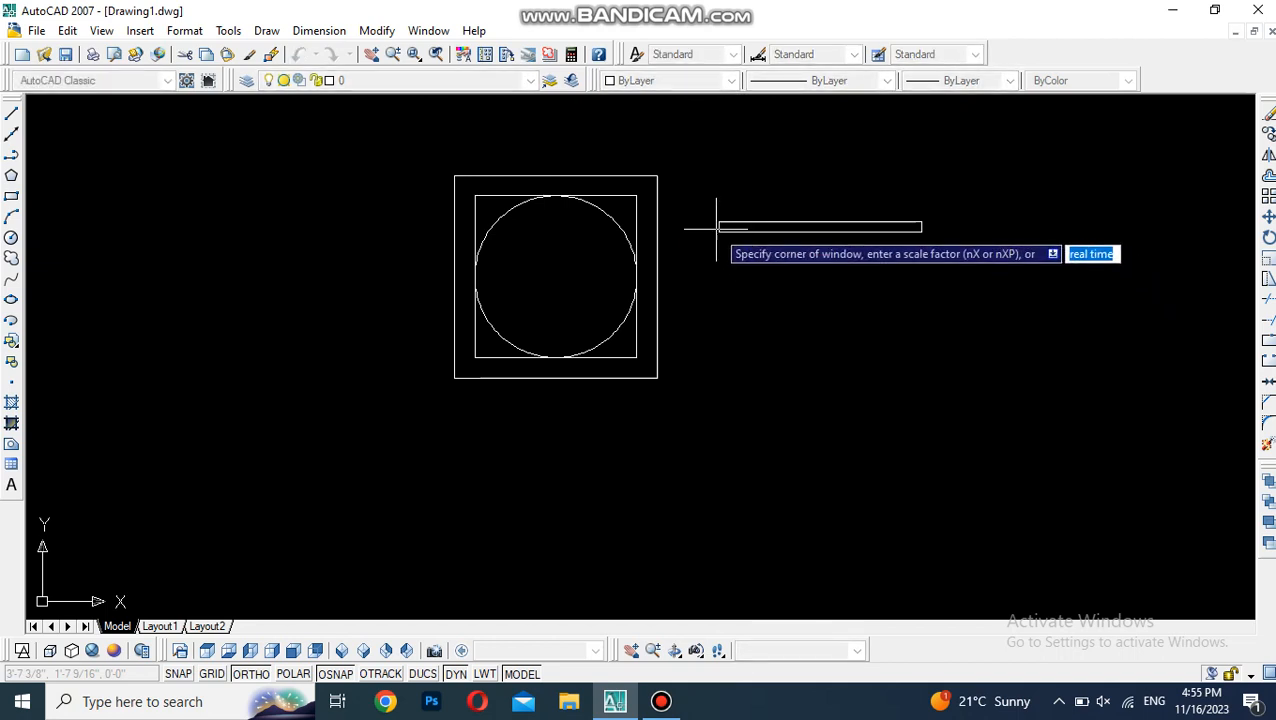
{"action": "left_click", "coordinate": [695, 184]}
{"action": "left_click", "coordinate": [975, 281]}
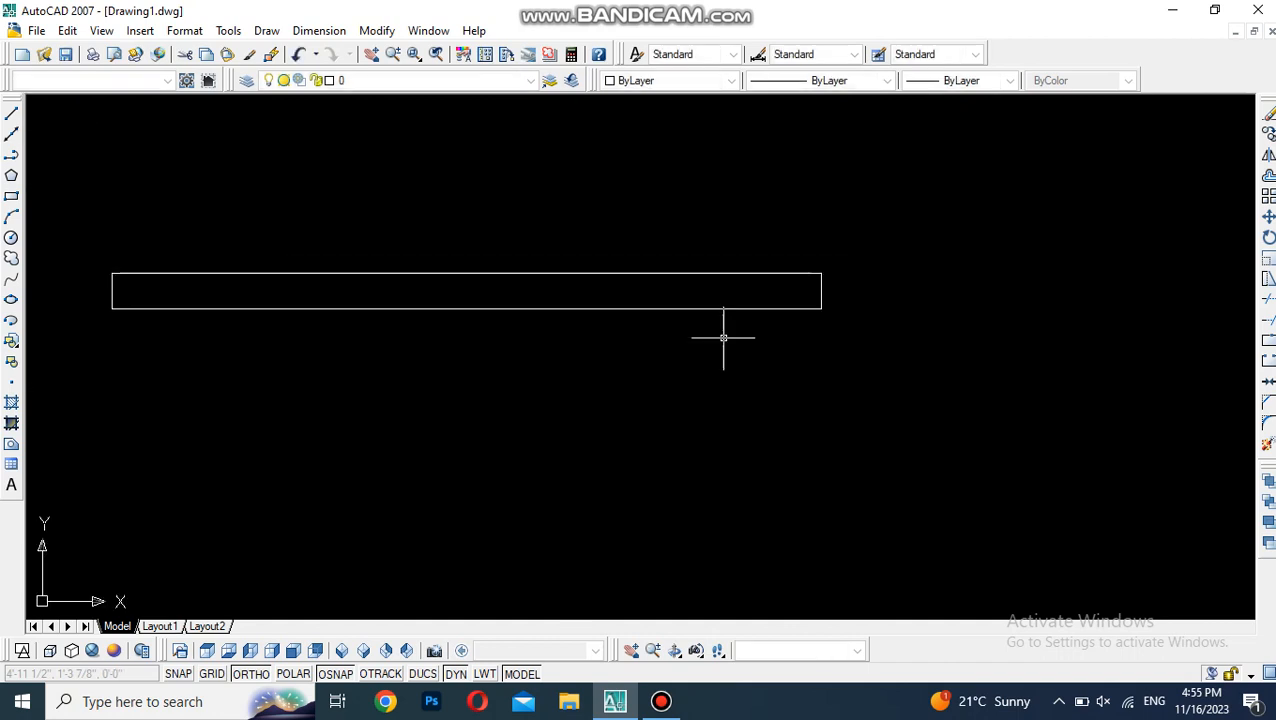
{"action": "type", "text": "o"}
{"action": "key", "text": "Return"}
{"action": "type", "text": "1"}
{"action": "key", "text": "Return"}
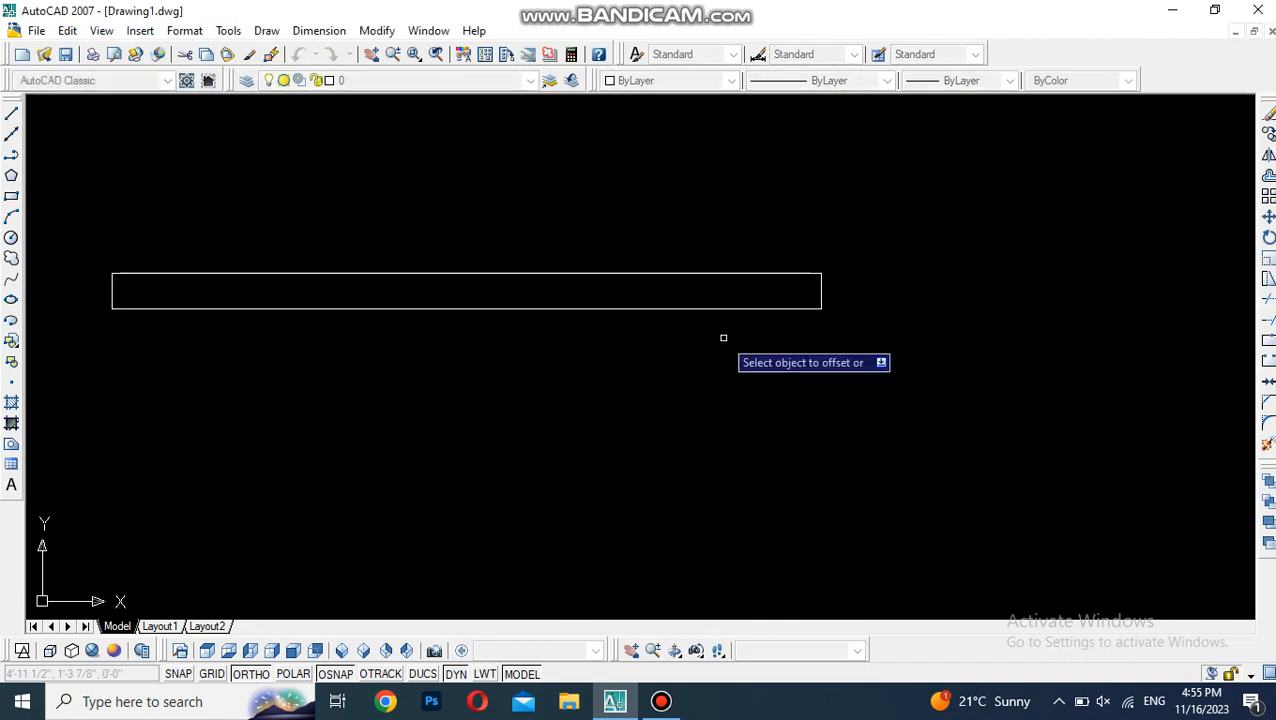
{"action": "left_click", "coordinate": [821, 283]}
{"action": "left_click", "coordinate": [700, 295]}
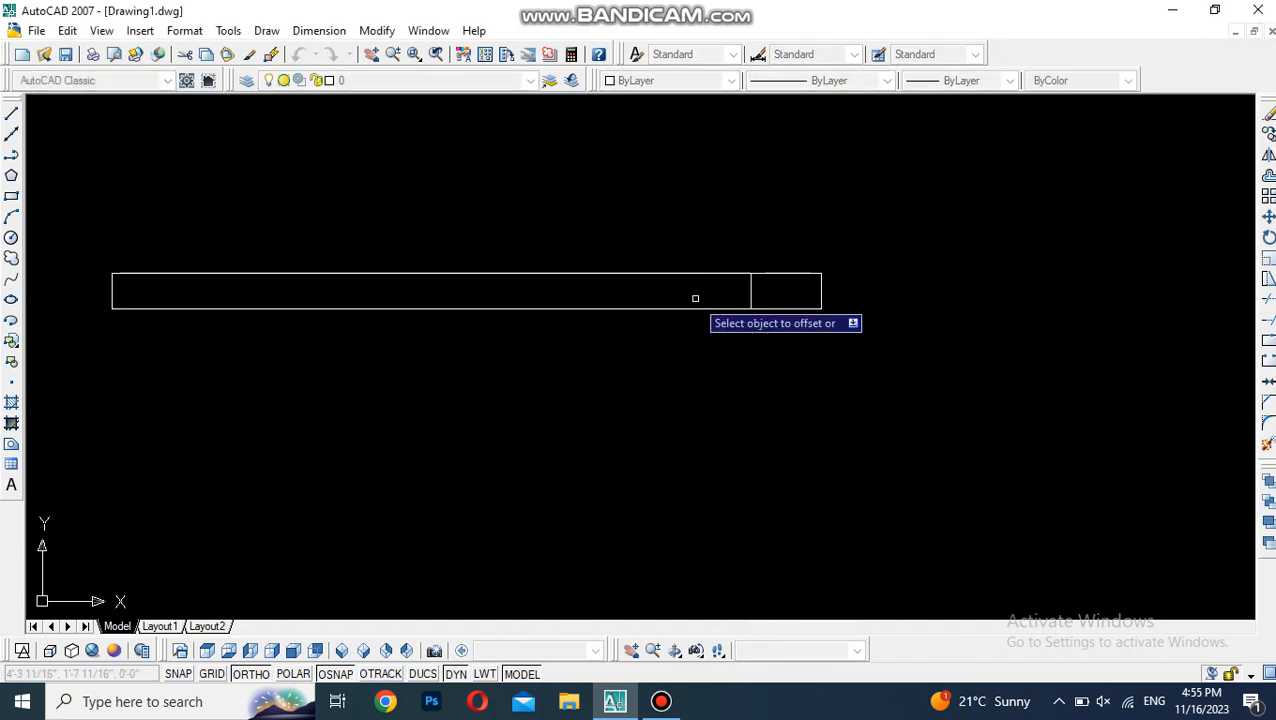
{"action": "left_click", "coordinate": [112, 287]}
{"action": "left_click", "coordinate": [224, 284]}
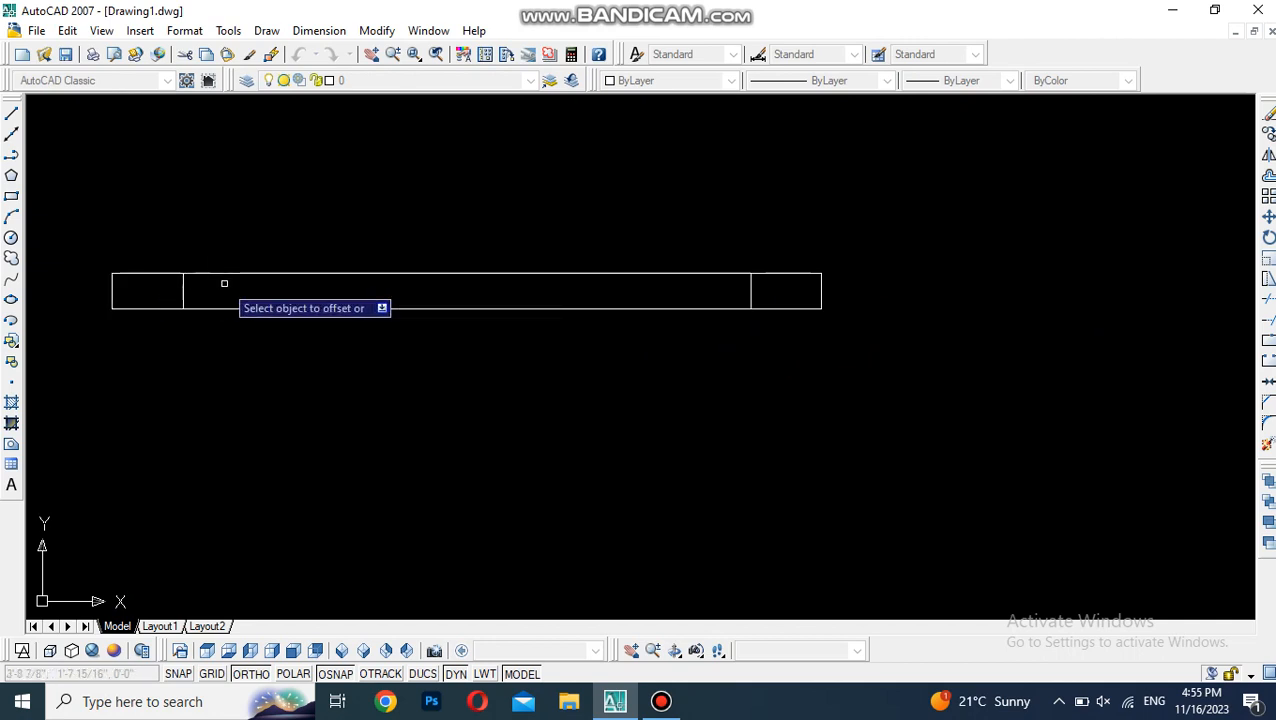
{"action": "key", "text": "Escape"}
- Draw a 1-inch vertical line downward from the midpoint of the thin rectangle's lower edge
{"action": "type", "text": "l"}
{"action": "key", "text": "Return"}
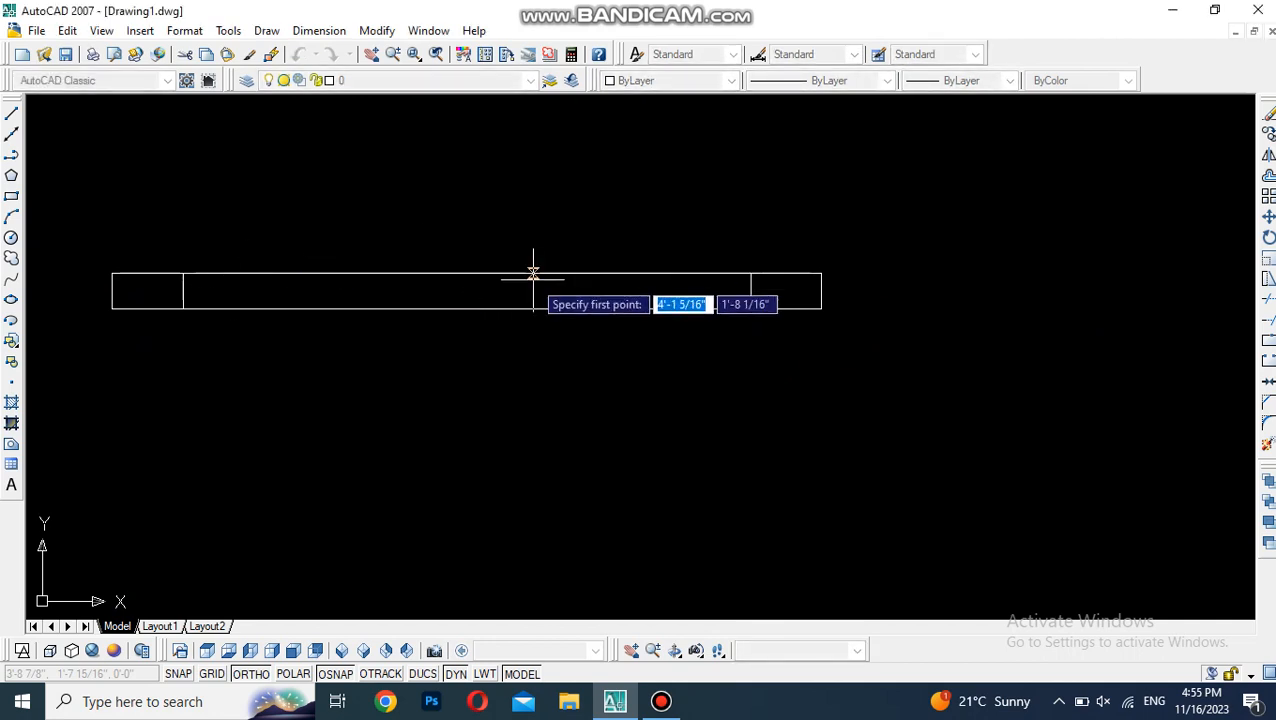
{"action": "left_click", "coordinate": [467, 309]}
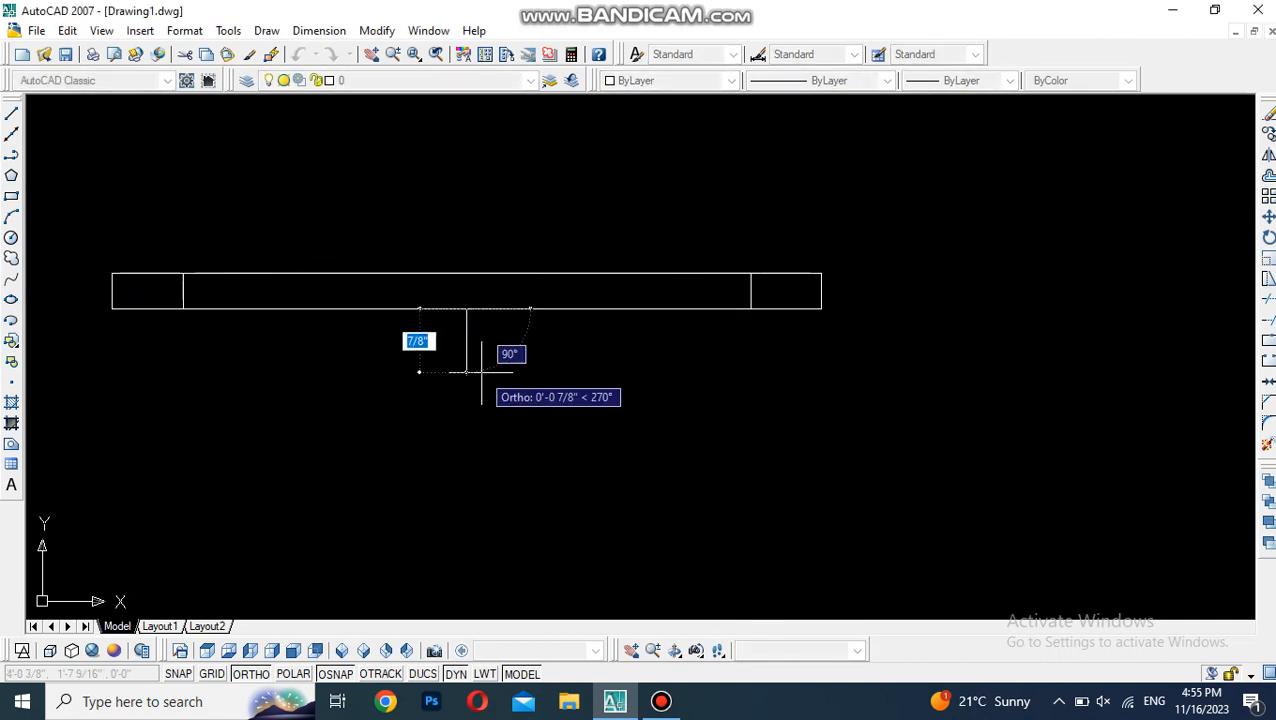
{"action": "type", "text": "1"}
{"action": "key", "text": "Return"}
{"action": "key", "text": "Return"}
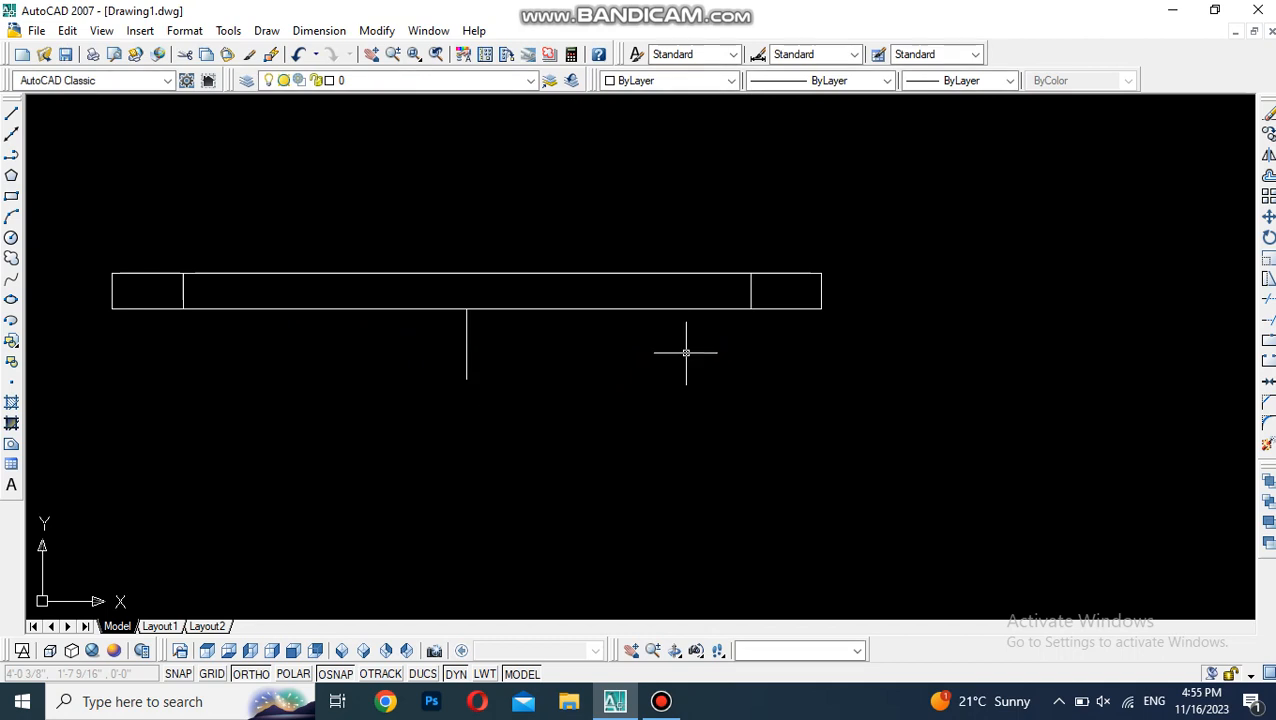
- Draw a three-point arc from the right inner line's lower end through the 1-inch line's bottom end to the left inner line's lower end
{"action": "type", "text": "a"}
{"action": "key", "text": "Return"}
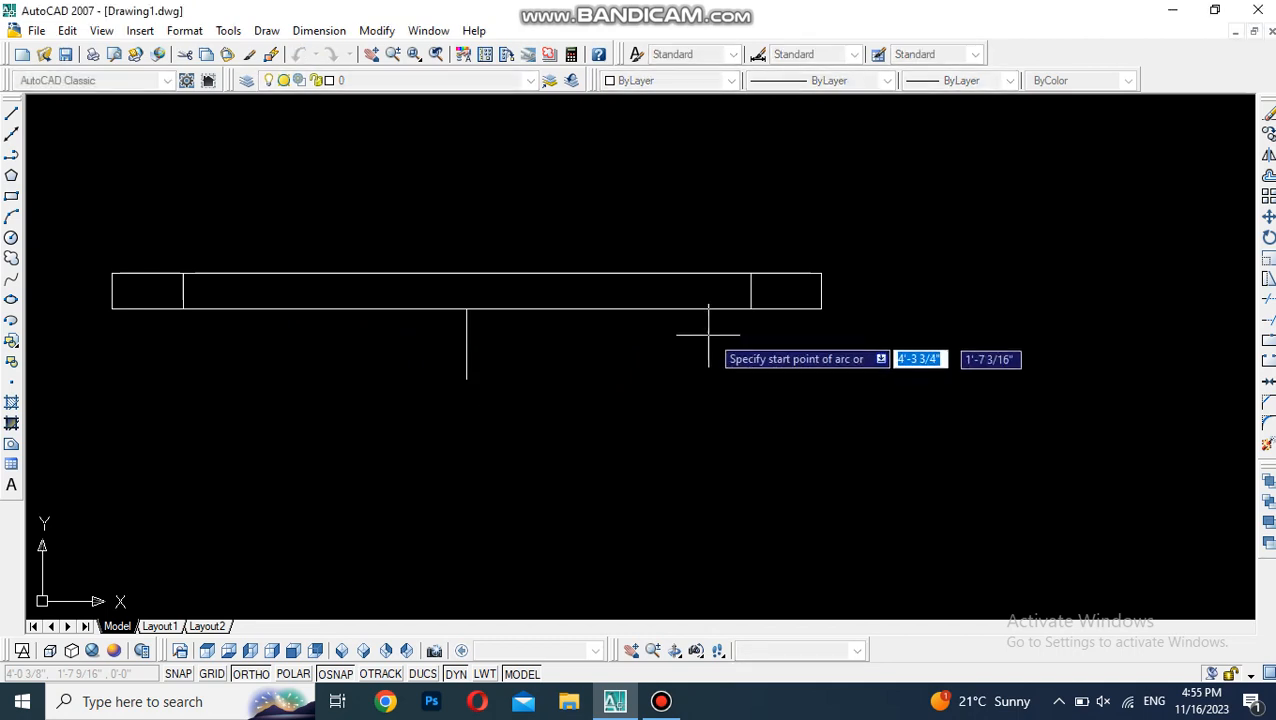
{"action": "left_click", "coordinate": [750, 309]}
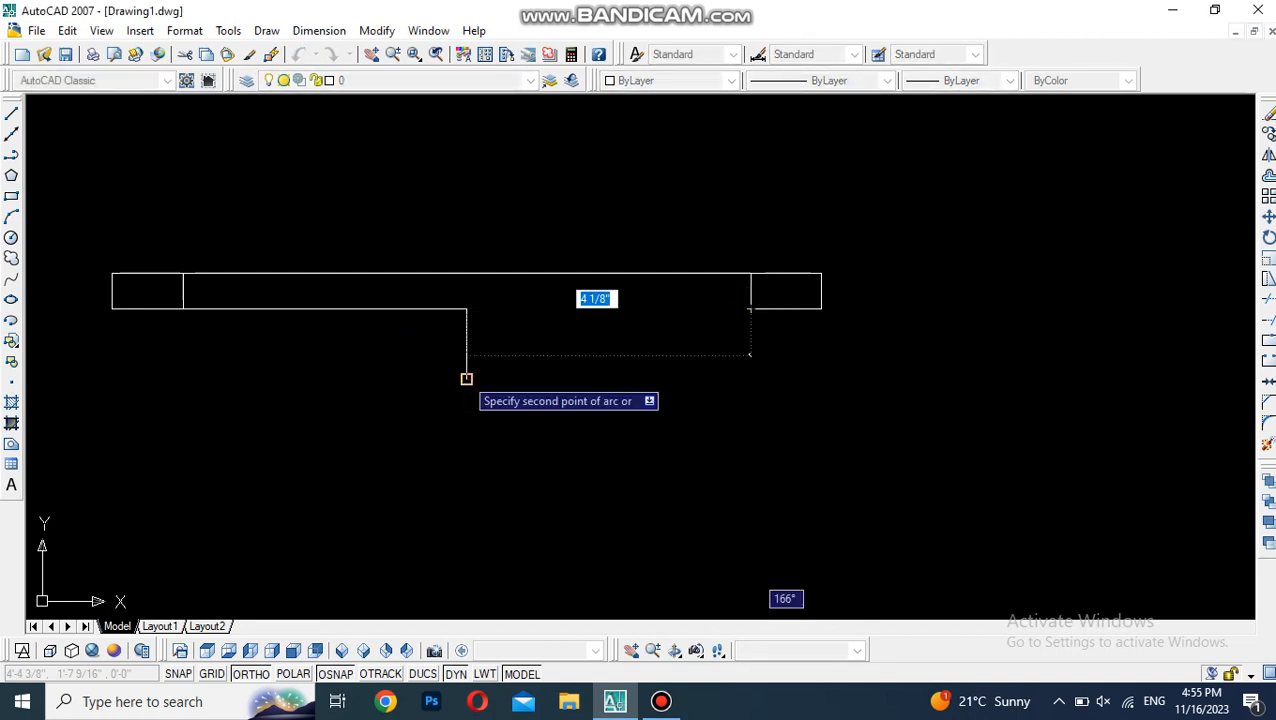
{"action": "left_click", "coordinate": [467, 378]}
{"action": "left_click", "coordinate": [183, 309]}
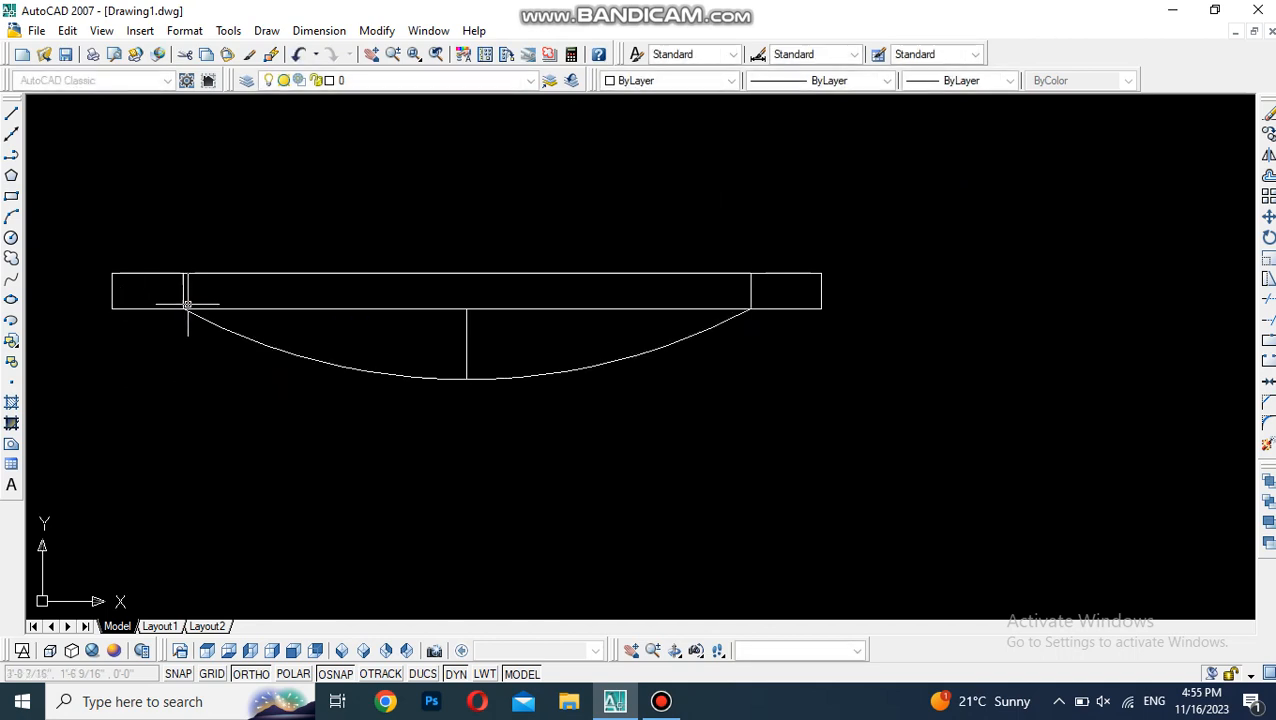
- Delete the 1-inch vertical construction line above the arc and show the whole drawing
{"action": "left_click", "coordinate": [516, 349]}
{"action": "left_click", "coordinate": [407, 350]}
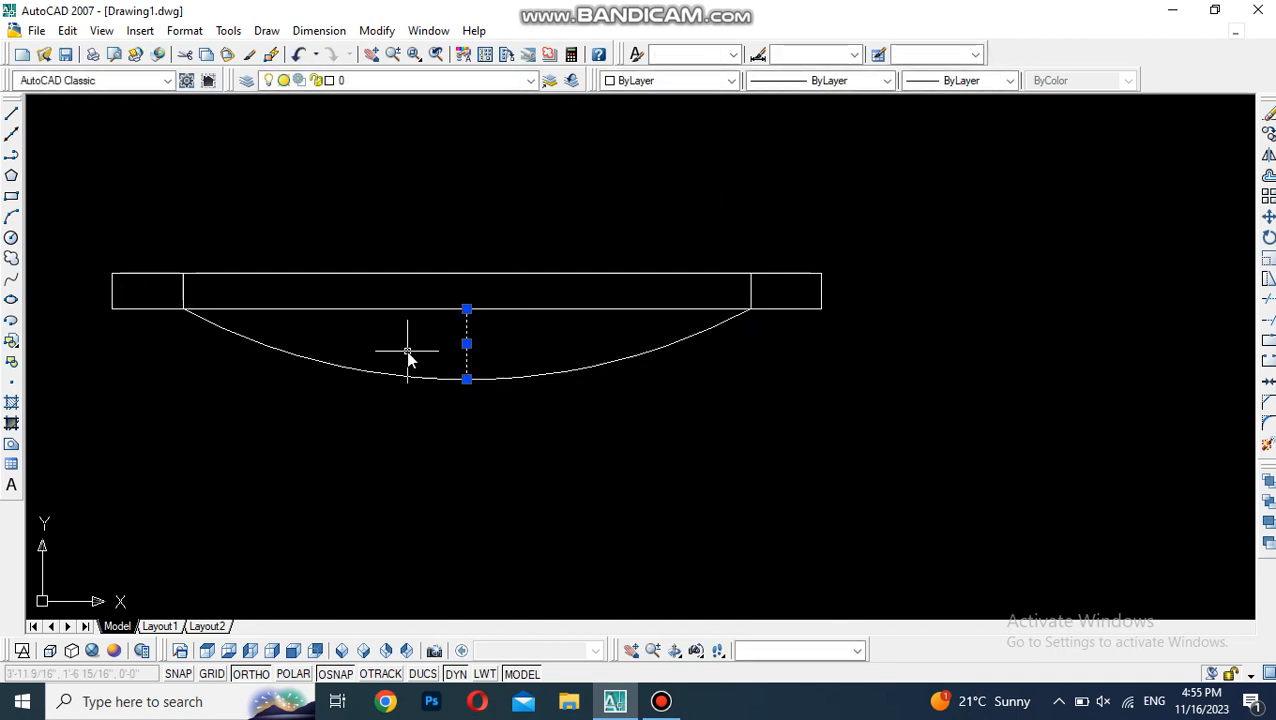
{"action": "key", "text": "Delete"}
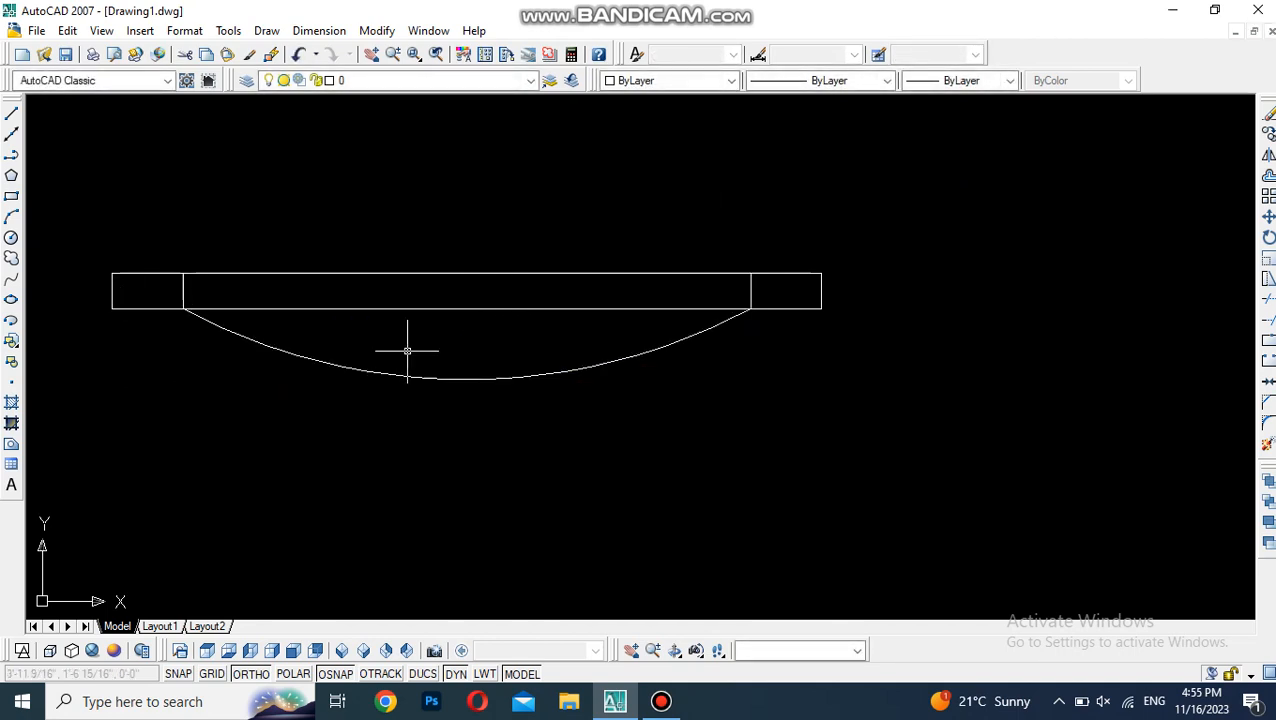
{"action": "type", "text": "z"}
{"action": "key", "text": "Return"}
{"action": "type", "text": "a"}
{"action": "key", "text": "Return"}
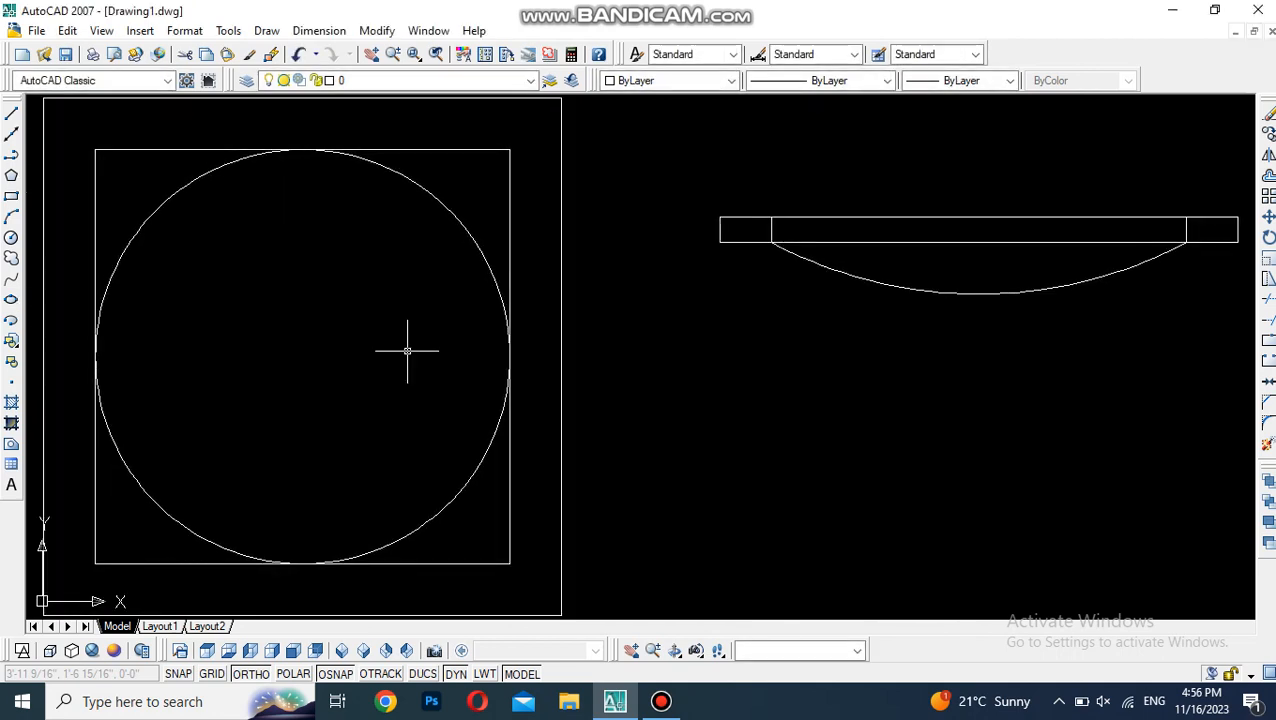
- Offset the arc beneath the thin rectangle inward by 0.2 inch
{"action": "type", "text": "o"}
{"action": "key", "text": "Return"}
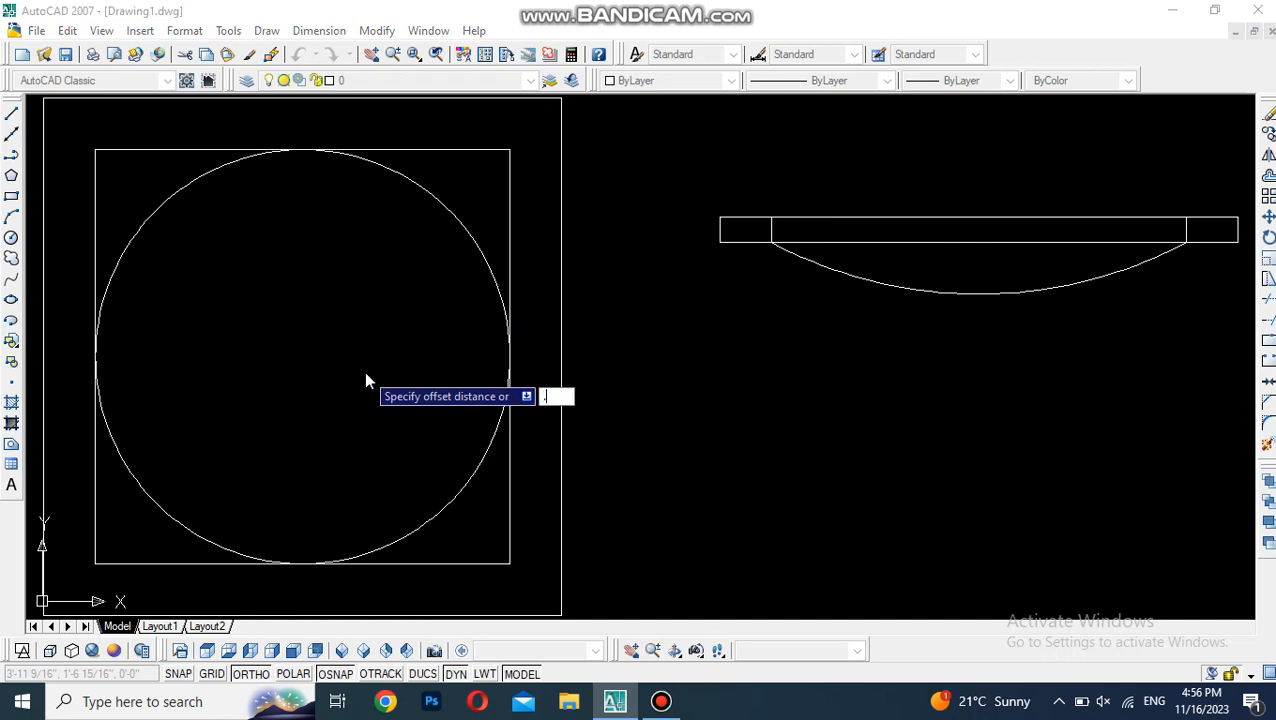
{"action": "type", "text": ".2"}
{"action": "key", "text": "Return"}
{"action": "left_click", "coordinate": [1010, 292]}
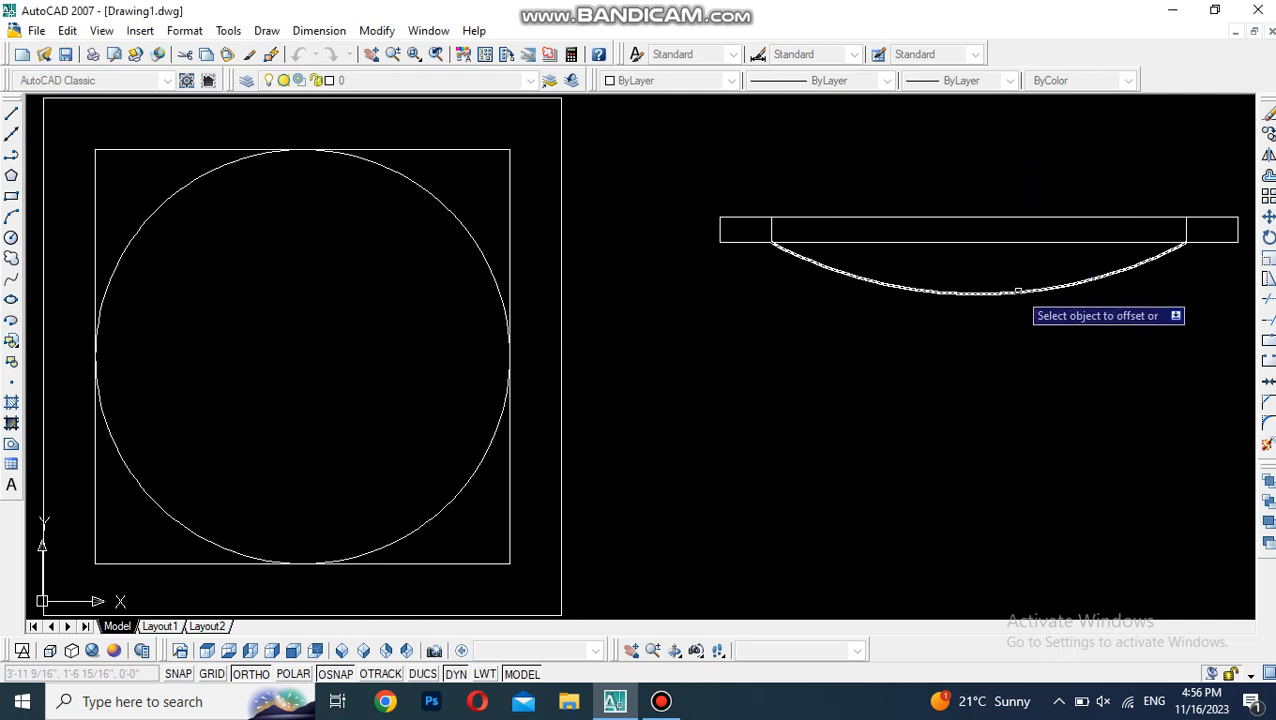
{"action": "left_click", "coordinate": [1009, 274]}
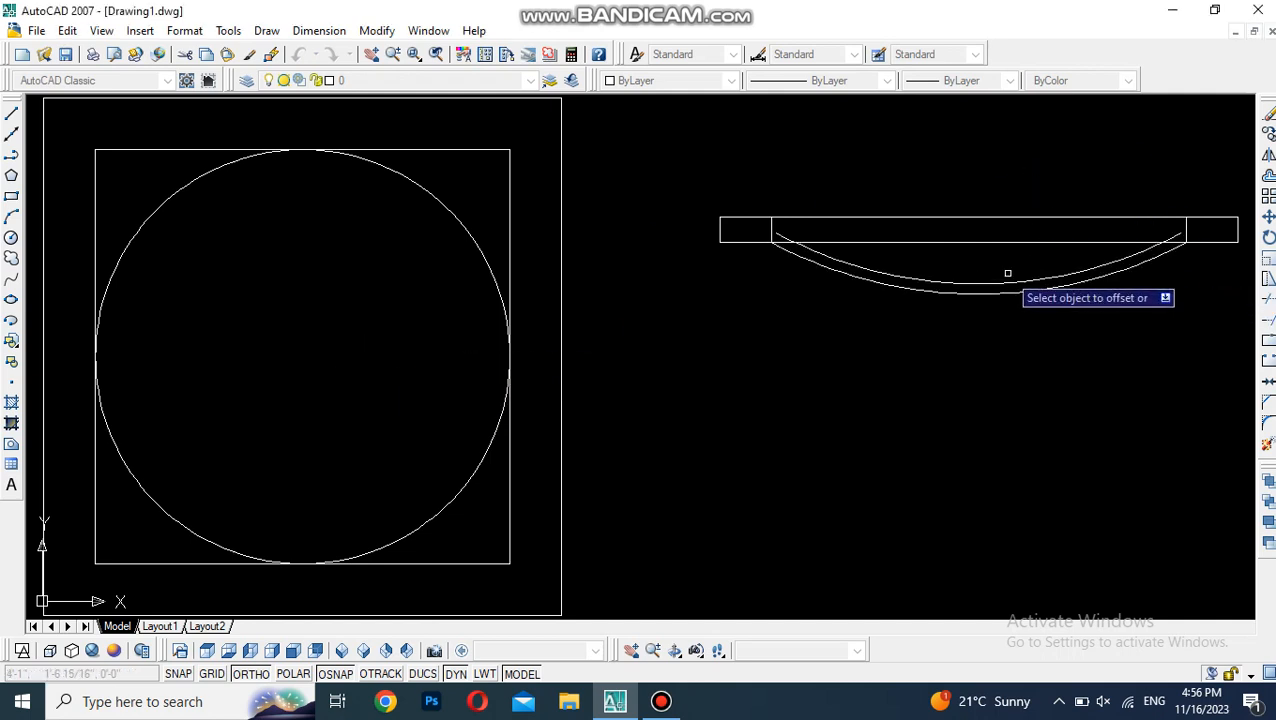
{"action": "key", "text": "Return"}
- Trim both ends of the inner arc where they extend above the thin rectangle's lower edge
{"action": "type", "text": "tr"}
{"action": "key", "text": "Return"}
{"action": "key", "text": "Return"}
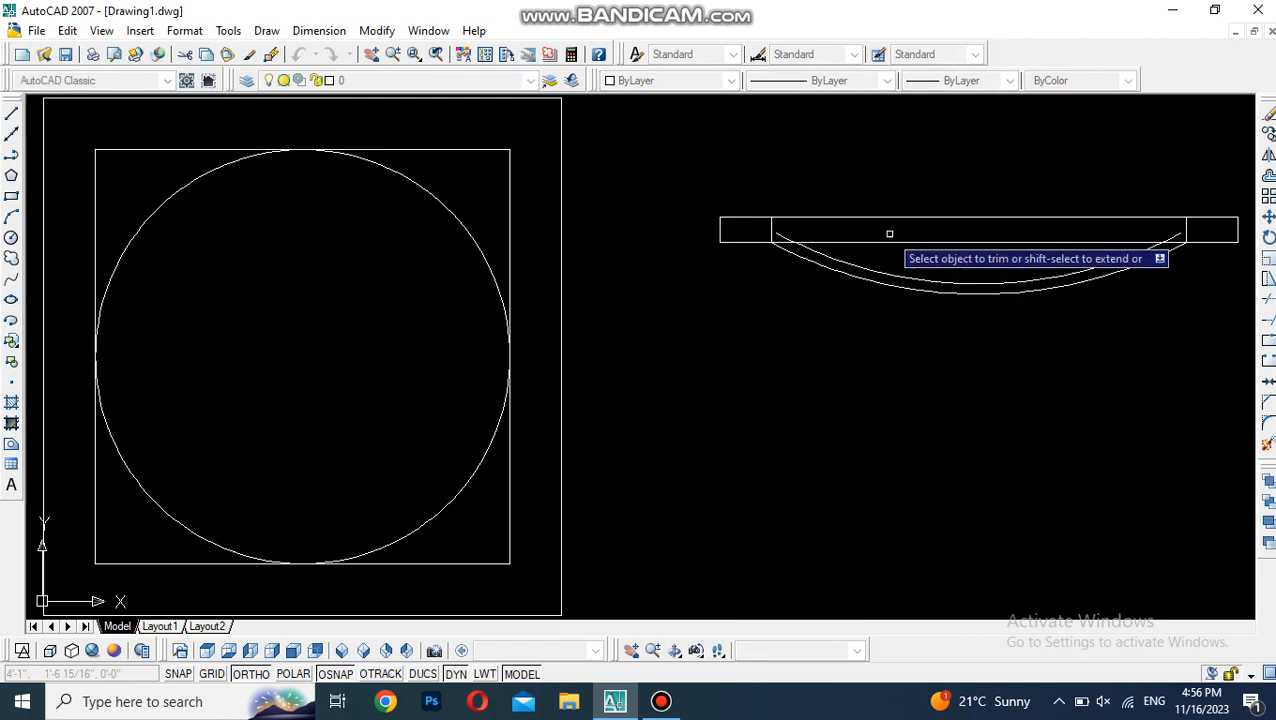
{"action": "left_click", "coordinate": [776, 239]}
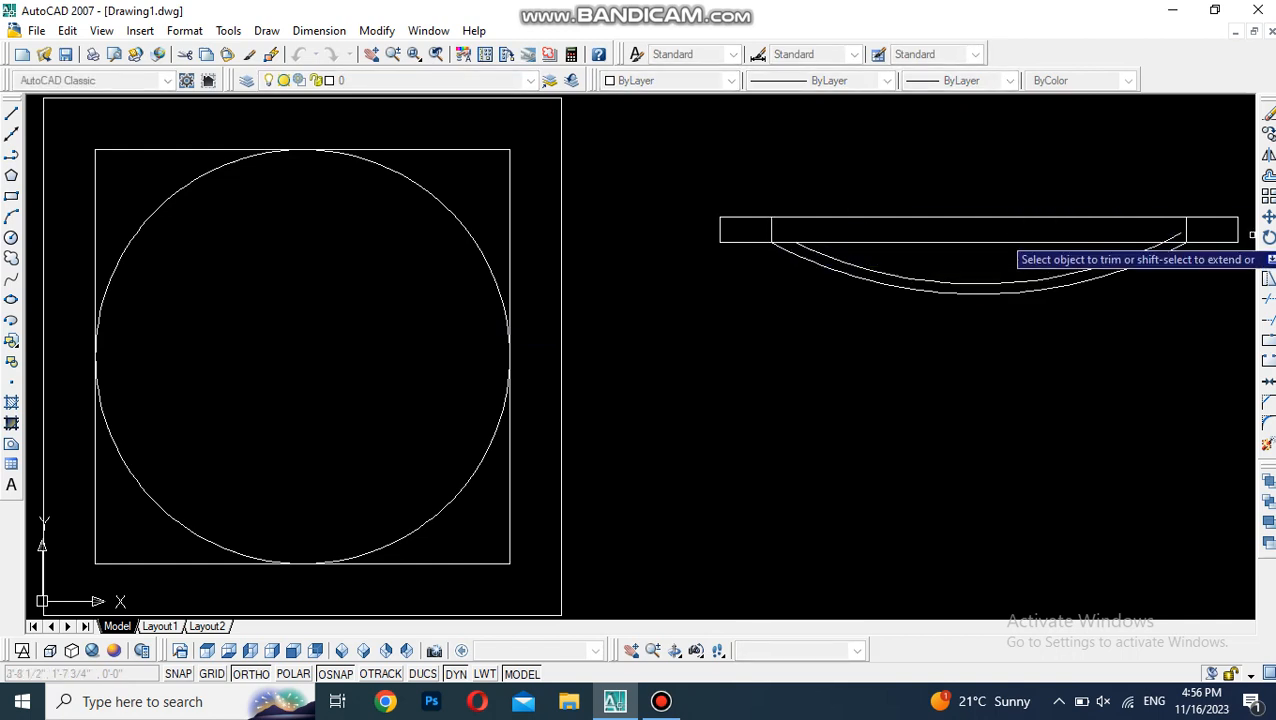
{"action": "left_click", "coordinate": [1178, 236]}
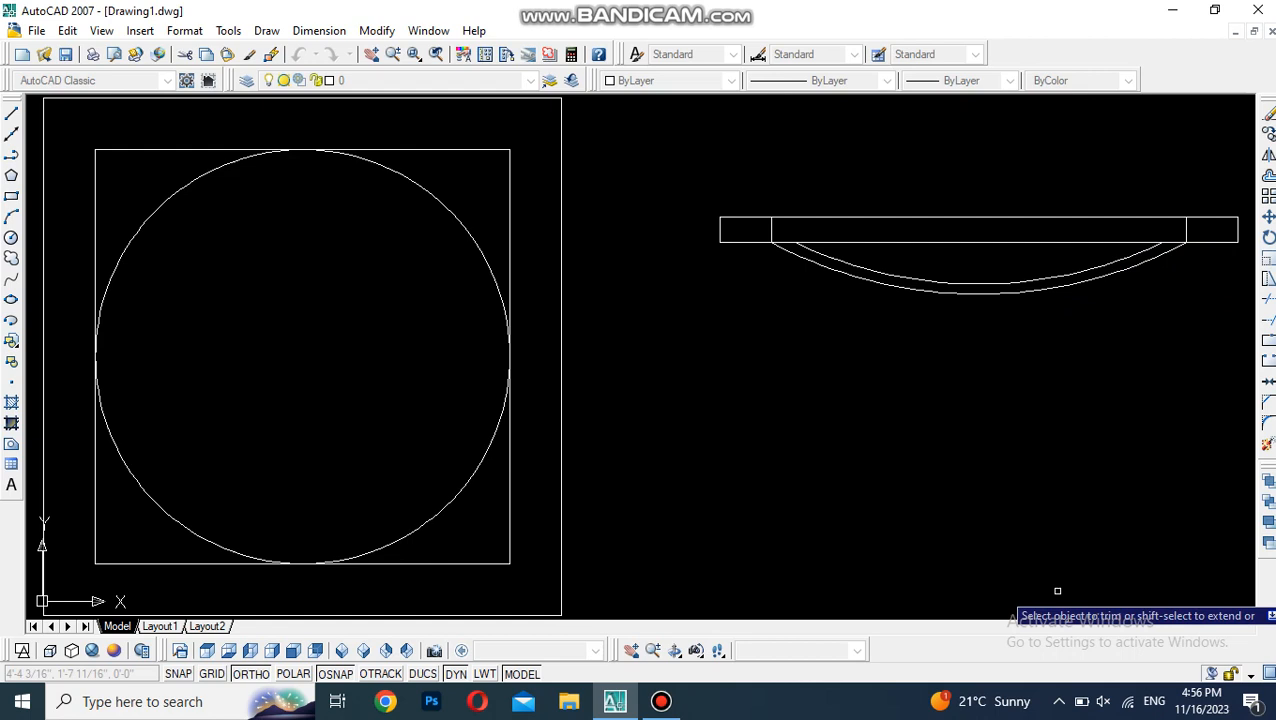
{"action": "key", "text": "Return"}
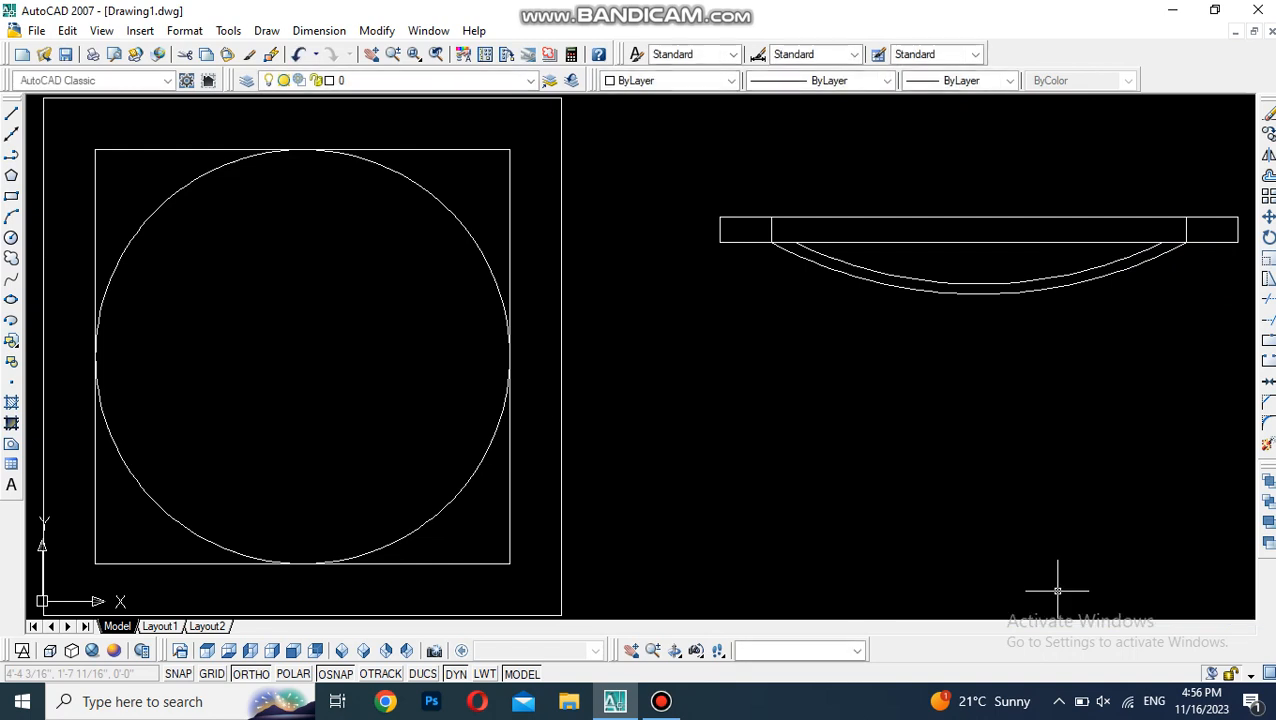
- Draw a circle with a 1.5-inch radius in the empty space to the left of the square plan
{"action": "scroll", "coordinate": [1057, 590], "scroll_direction": "down", "scroll_amount": 4}
{"action": "scroll", "coordinate": [1057, 590], "scroll_direction": "down", "scroll_amount": 3}
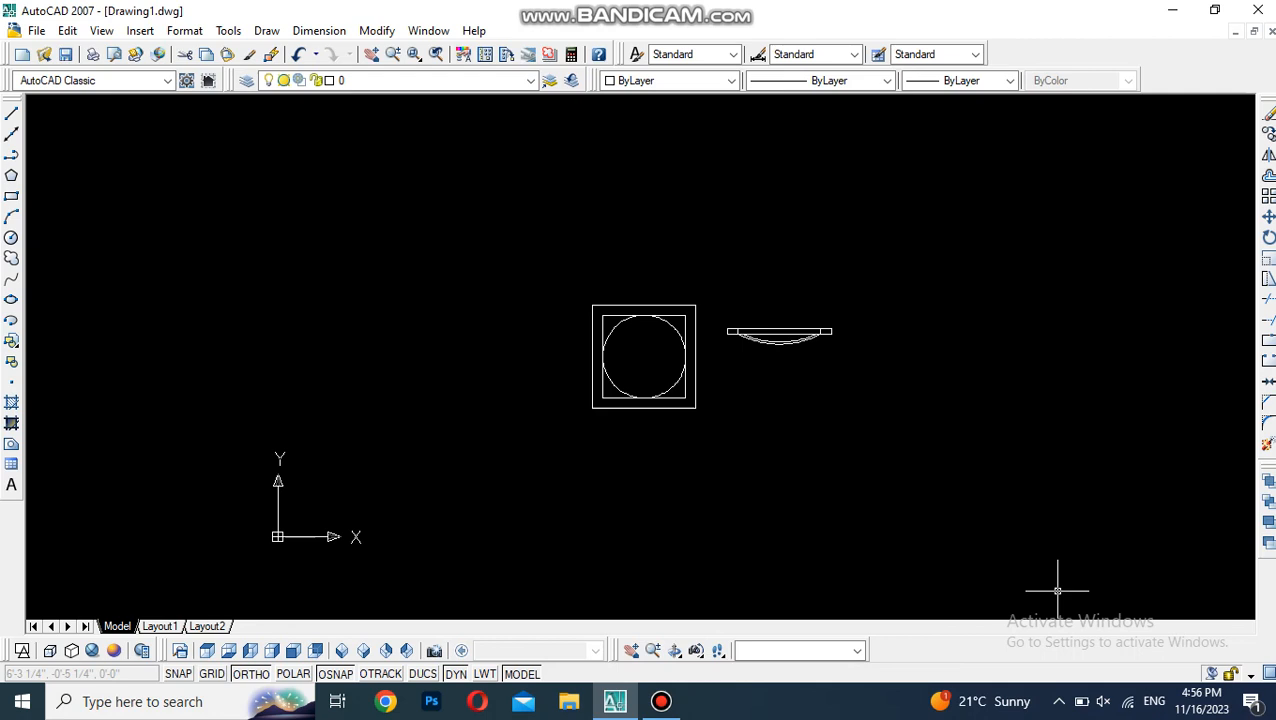
{"action": "left_click", "coordinate": [1058, 591]}
{"action": "left_click", "coordinate": [770, 483]}
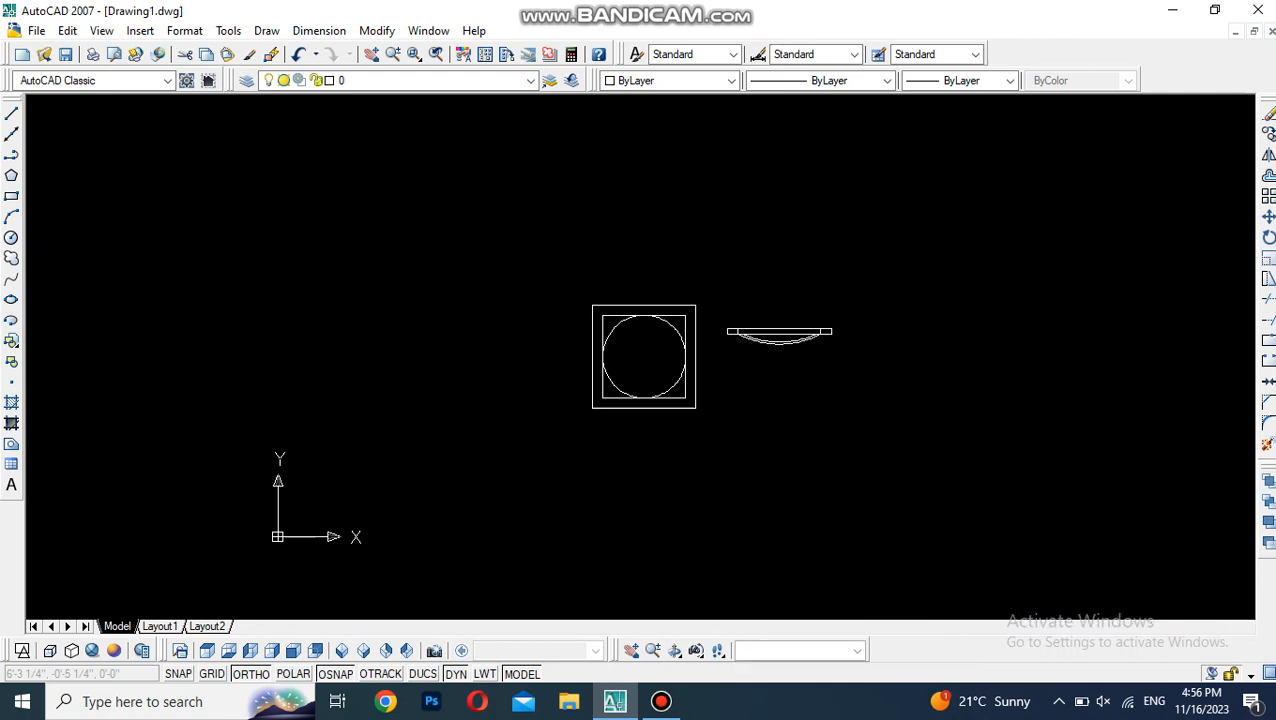
{"action": "type", "text": "c"}
{"action": "key", "text": "Return"}
{"action": "left_click", "coordinate": [475, 395]}
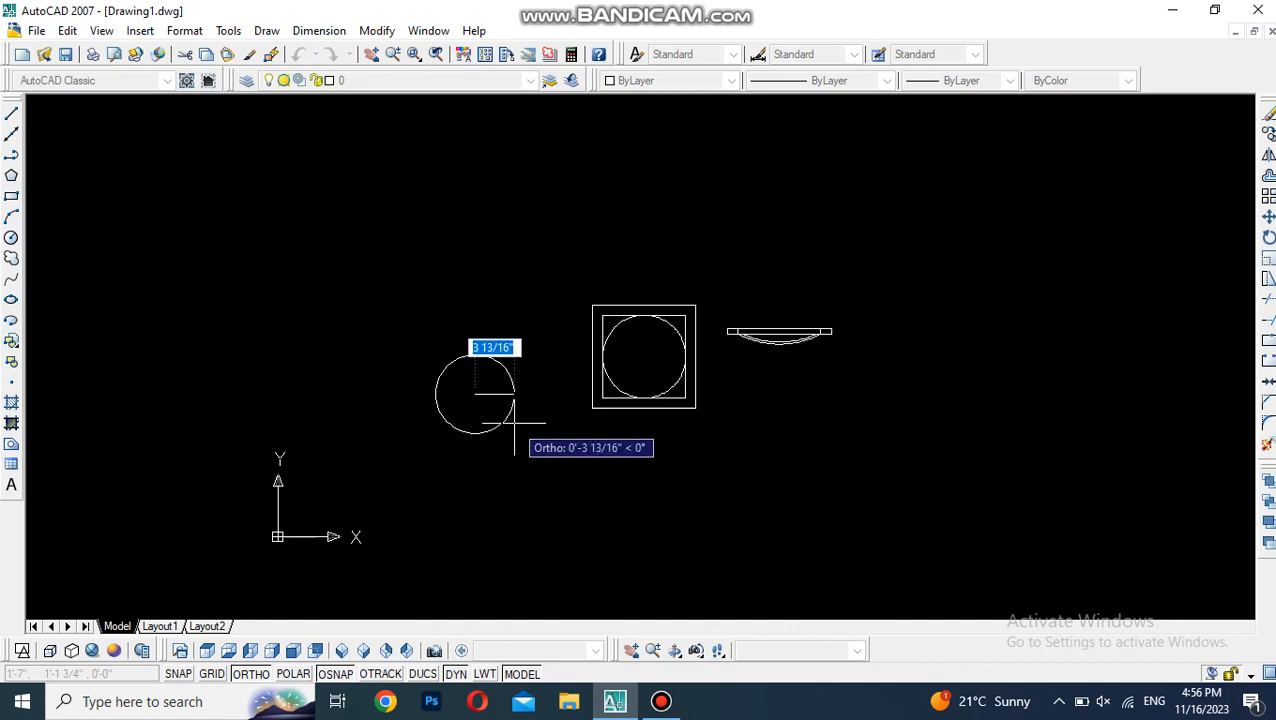
{"action": "type", "text": "1.5"}
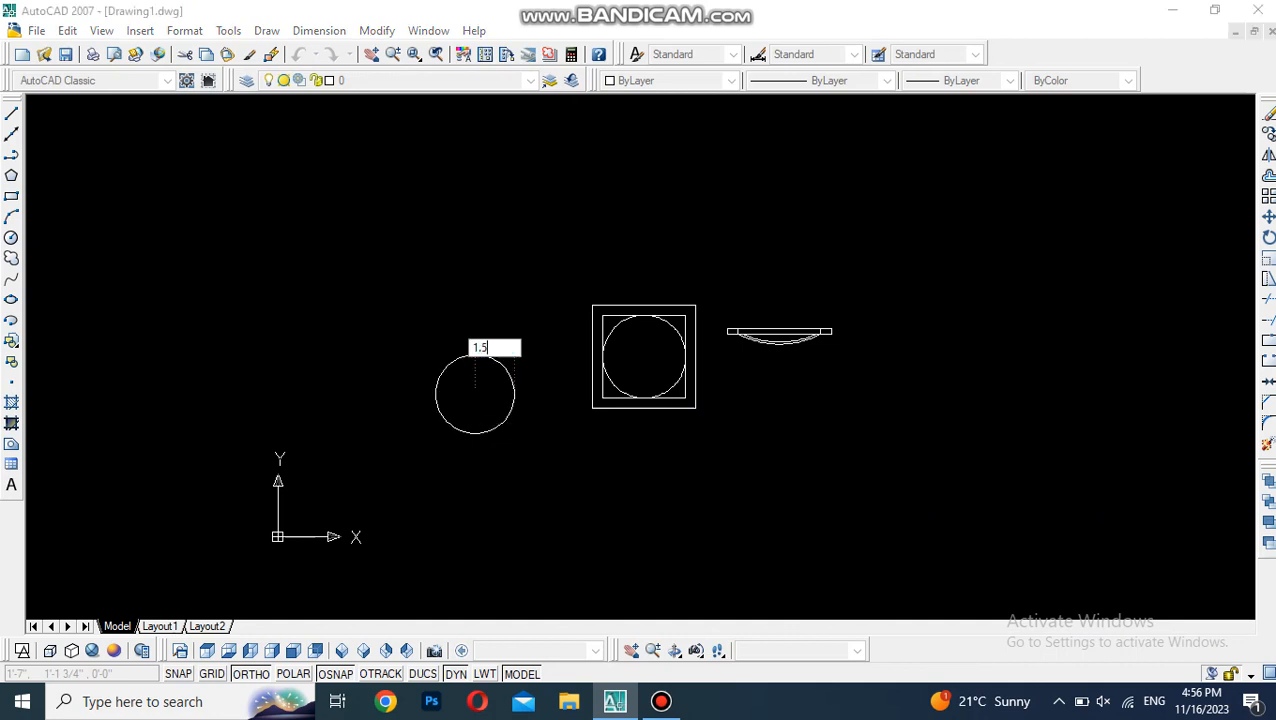
{"action": "key", "text": "Return"}
{"action": "type", "text": "z"}
{"action": "key", "text": "Return"}
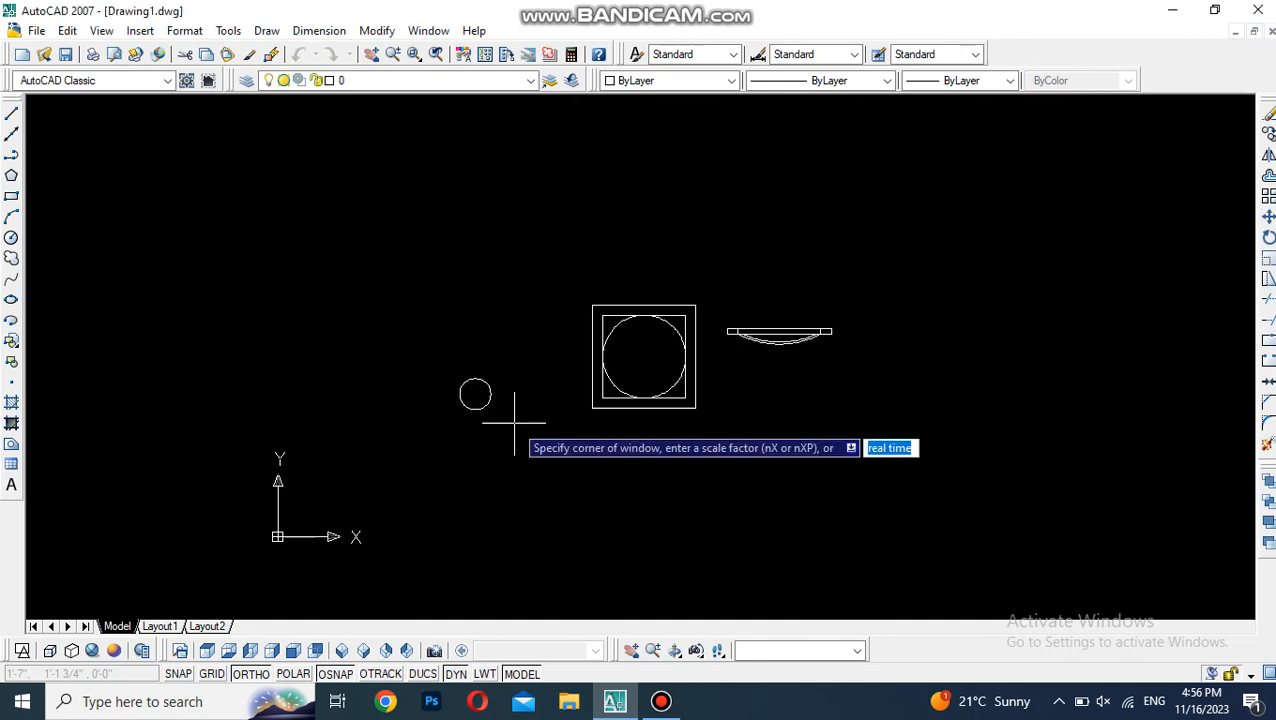
{"action": "left_click", "coordinate": [439, 376]}
{"action": "left_click", "coordinate": [522, 444]}
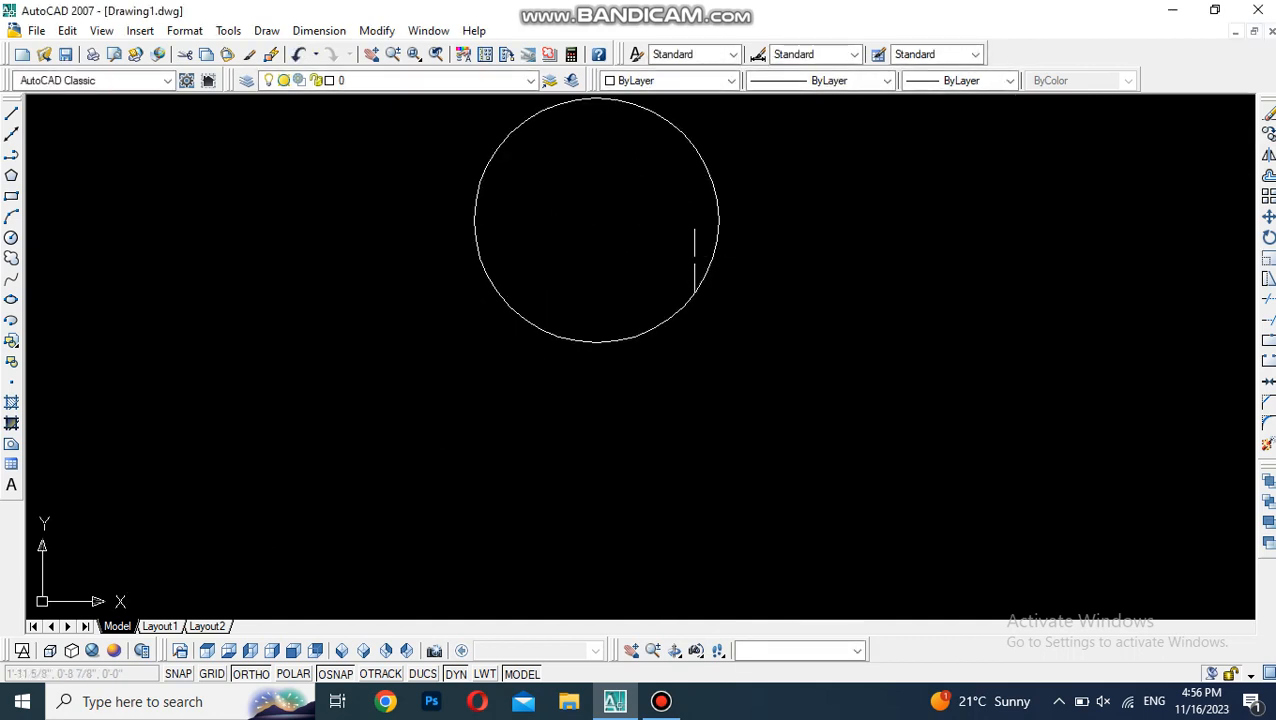
{"action": "type", "text": "o"}
{"action": "key", "text": "Return"}
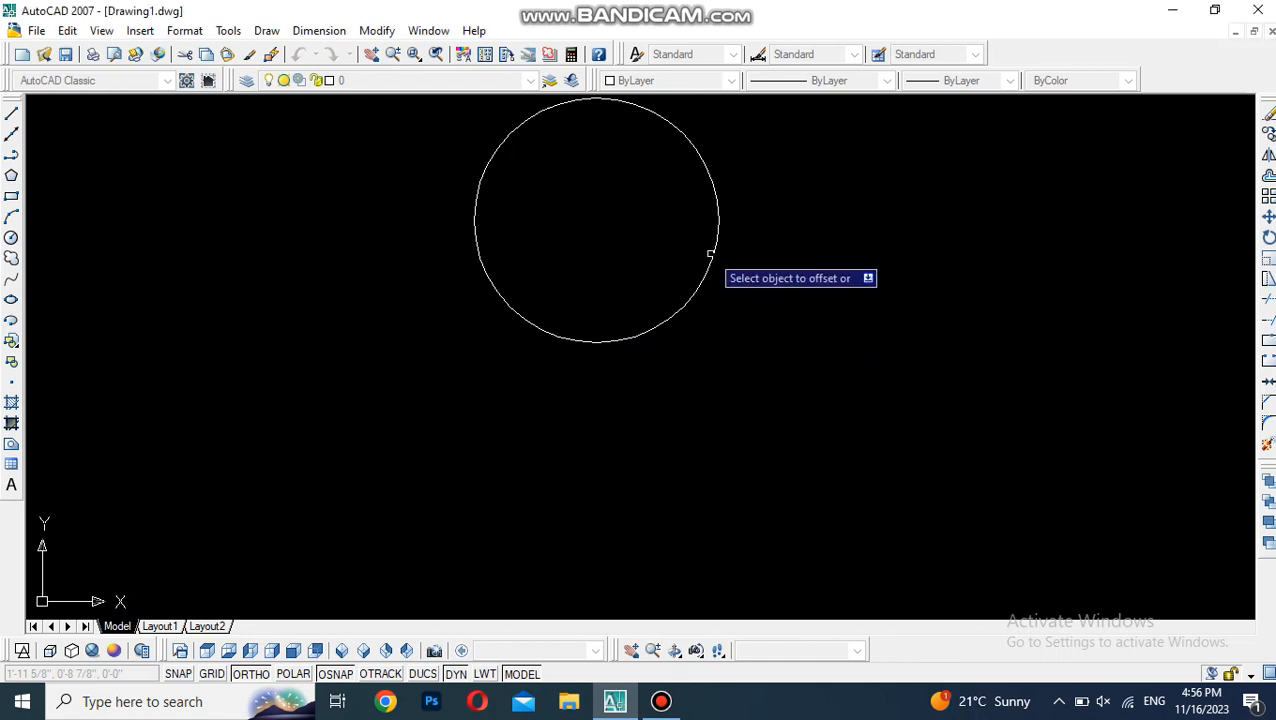
{"action": "left_click", "coordinate": [708, 253]}
{"action": "left_click", "coordinate": [661, 228]}
{"action": "key", "text": "Return"}
- Offset the 1.5-inch-radius circle inward by 0.2 inch
{"action": "type", "text": "o"}
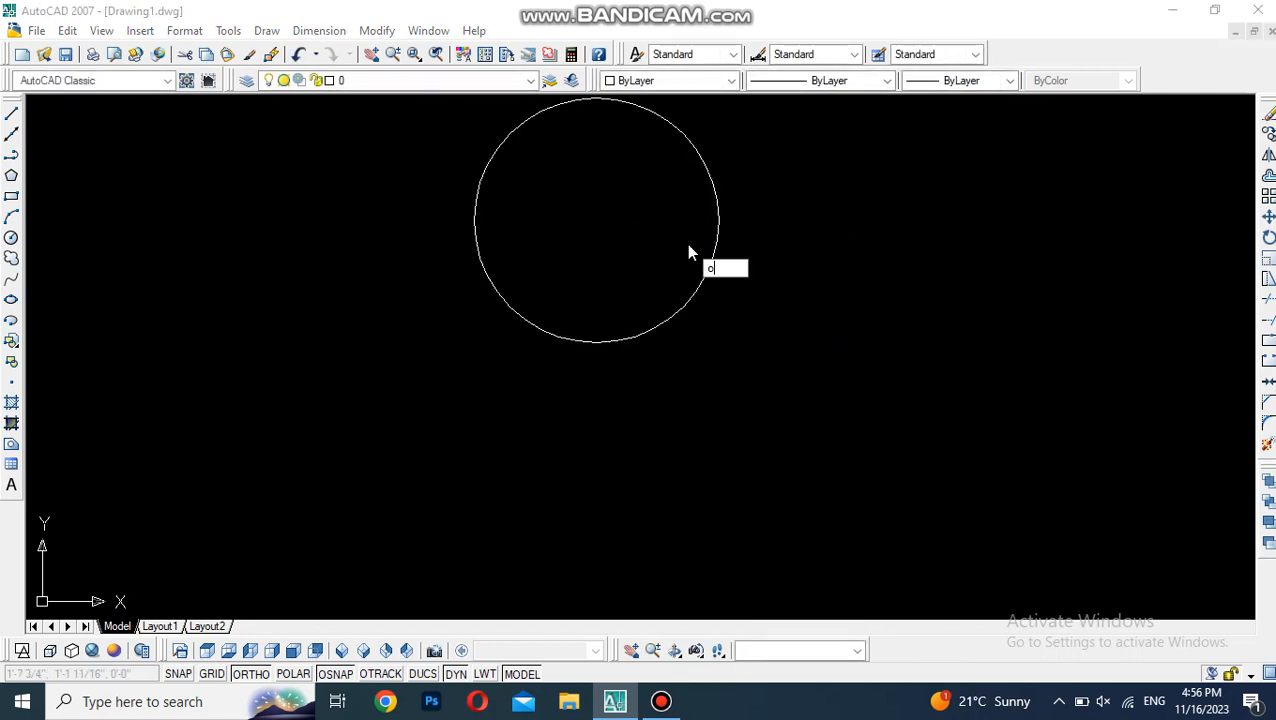
{"action": "key", "text": "Return"}
{"action": "type", "text": "2"}
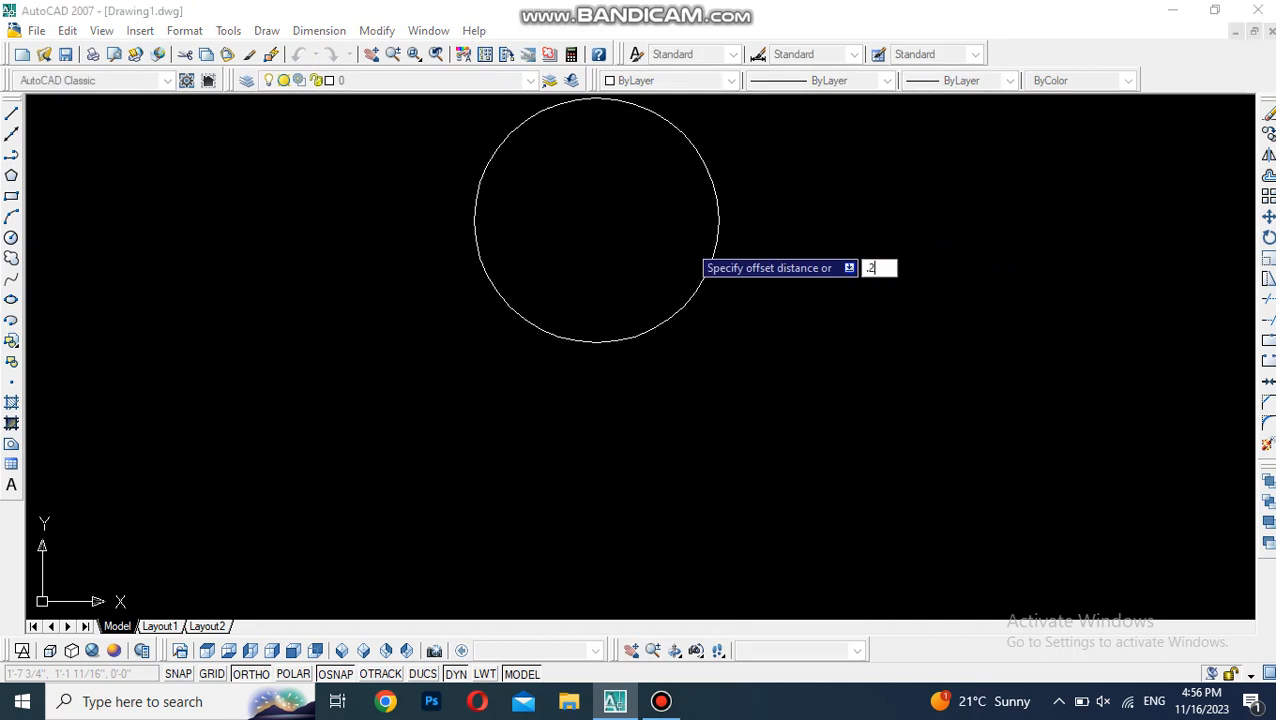
{"action": "key", "text": "Return"}
{"action": "left_click", "coordinate": [713, 241]}
{"action": "left_click", "coordinate": [669, 239]}
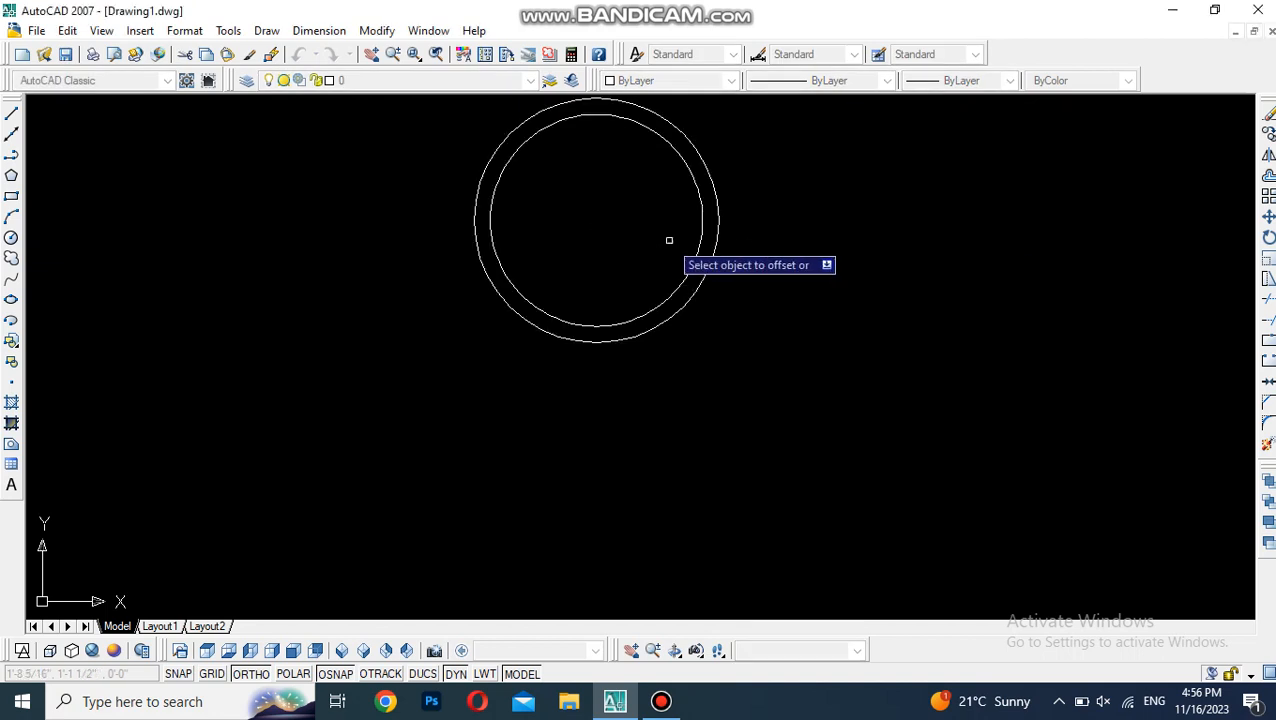
{"action": "key", "text": "Return"}
- Offset the inner circle inward by the same 0.2-inch distance to form a third concentric circle
{"action": "key", "text": "Return"}
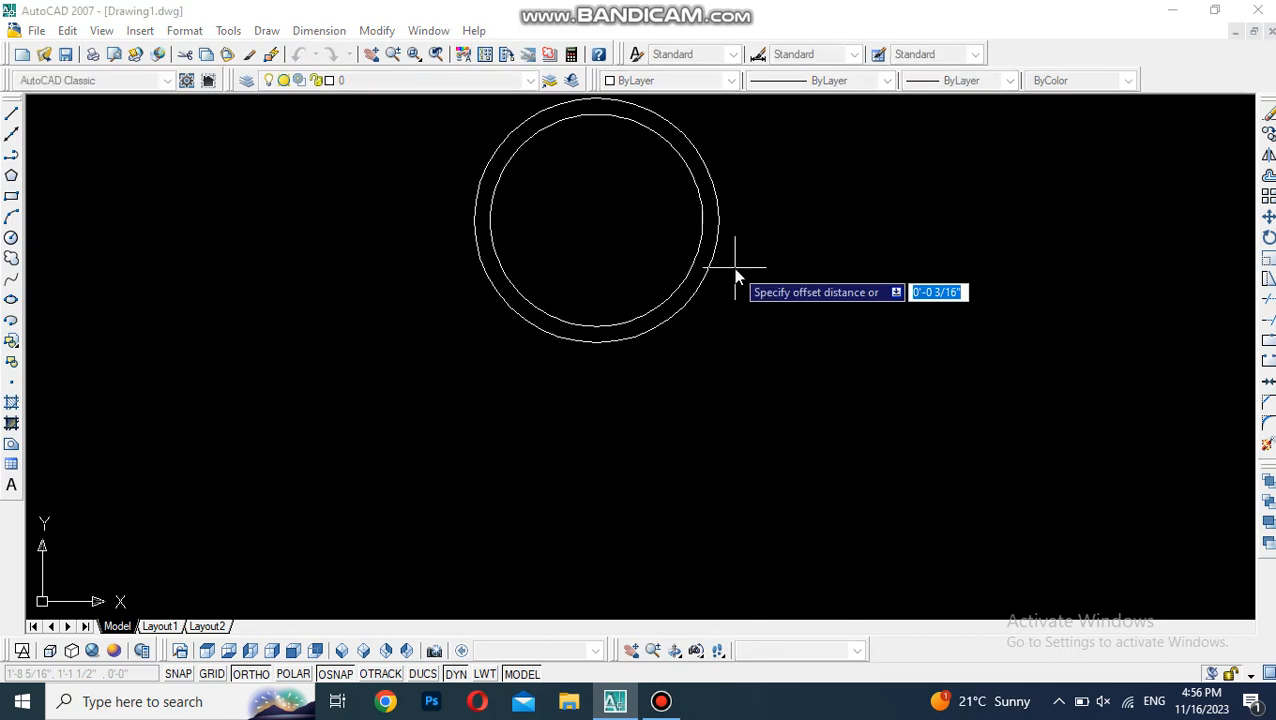
{"action": "key", "text": "Return"}
{"action": "left_click", "coordinate": [698, 251]}
{"action": "left_click", "coordinate": [581, 236]}
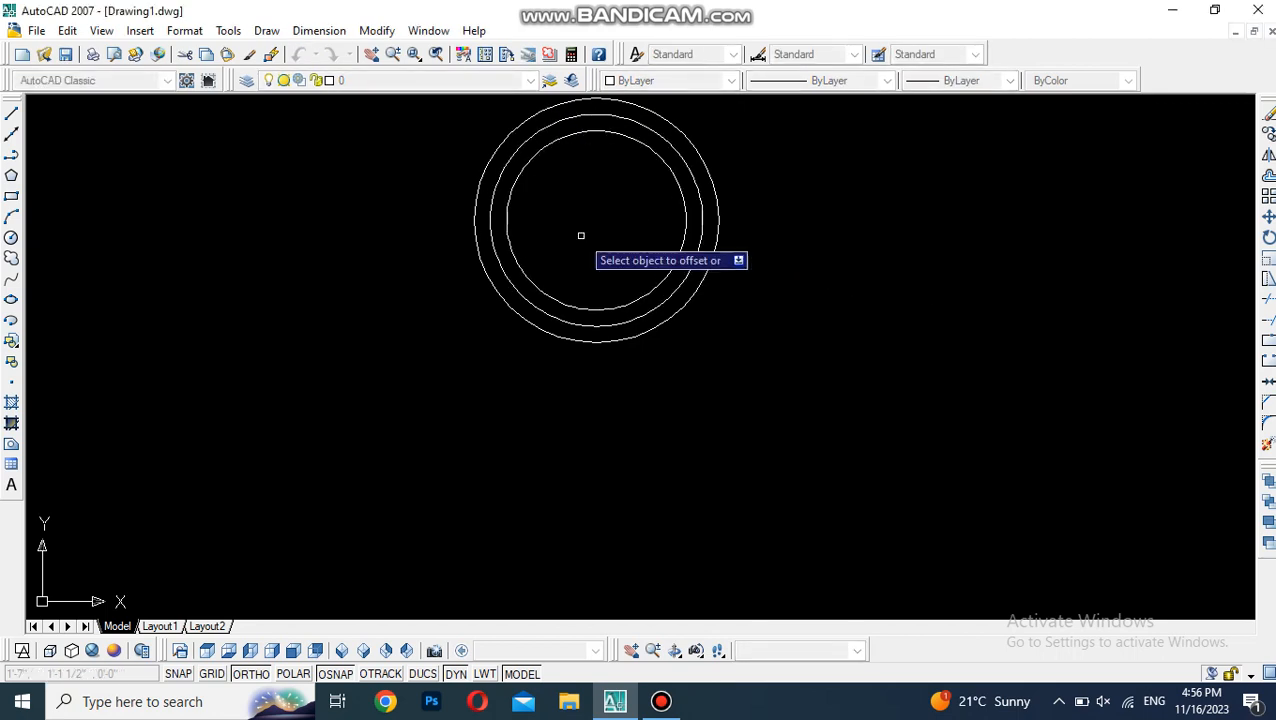
{"action": "key", "text": "Return"}
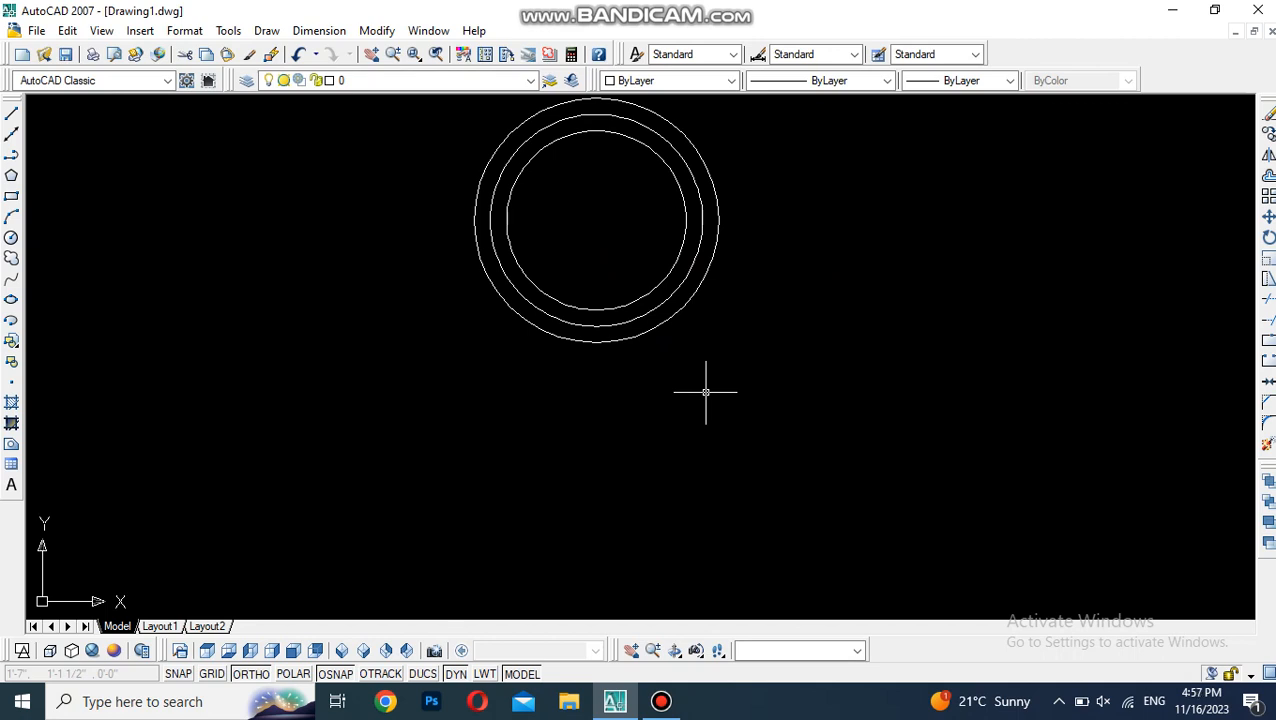
- Draw a 3-inch horizontal line above the concentric circles, to the left of the square plan
{"action": "type", "text": "z"}
{"action": "key", "text": "Return"}
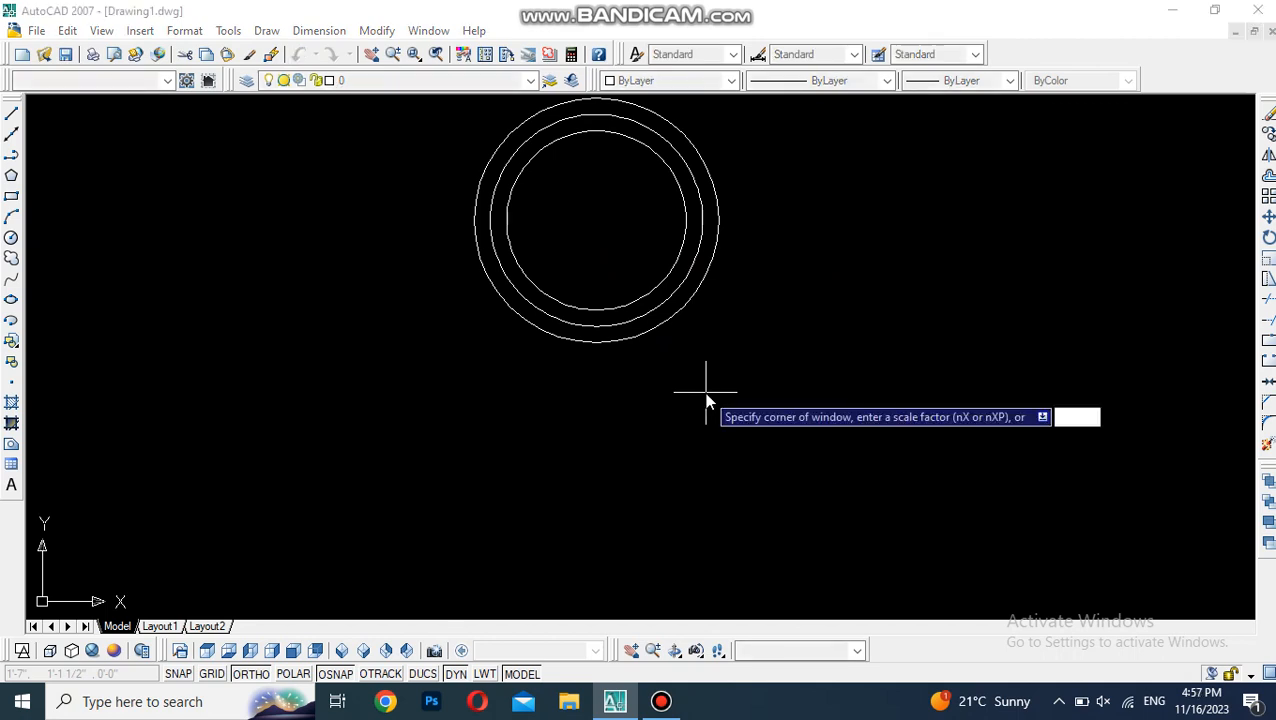
{"action": "type", "text": "e"}
{"action": "key", "text": "Return"}
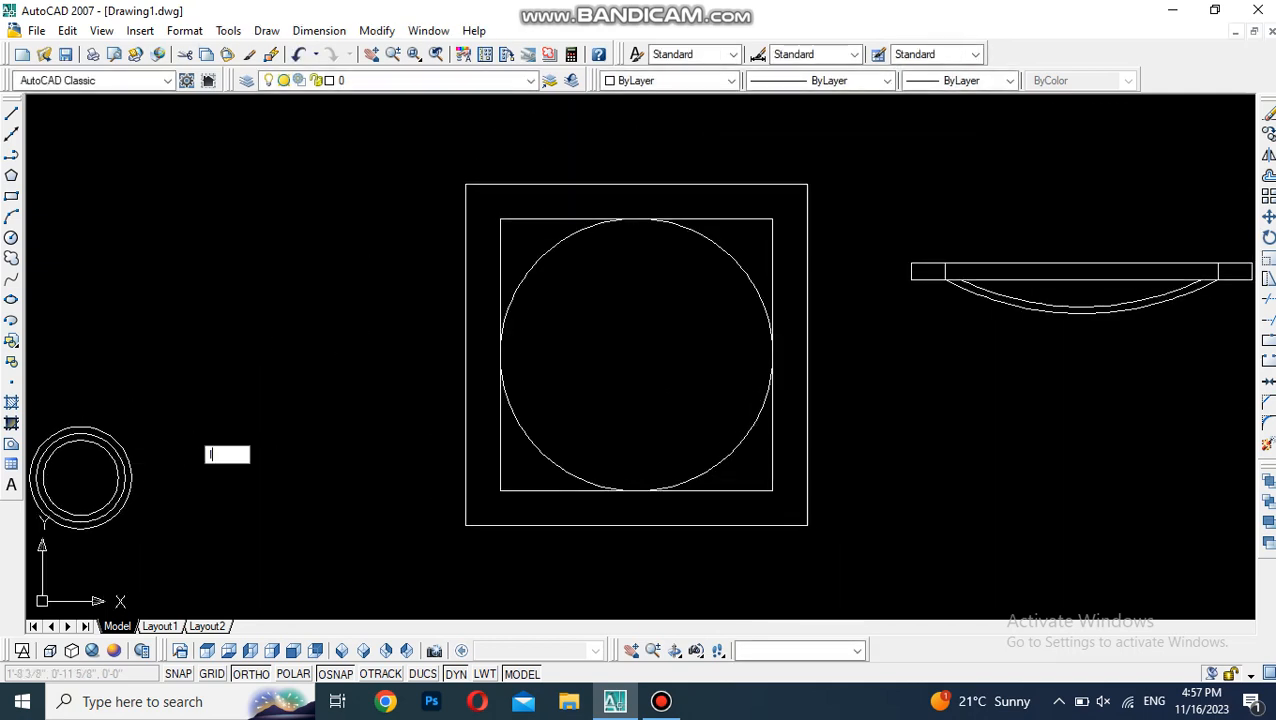
{"action": "type", "text": "l"}
{"action": "key", "text": "Return"}
{"action": "left_click", "coordinate": [143, 259]}
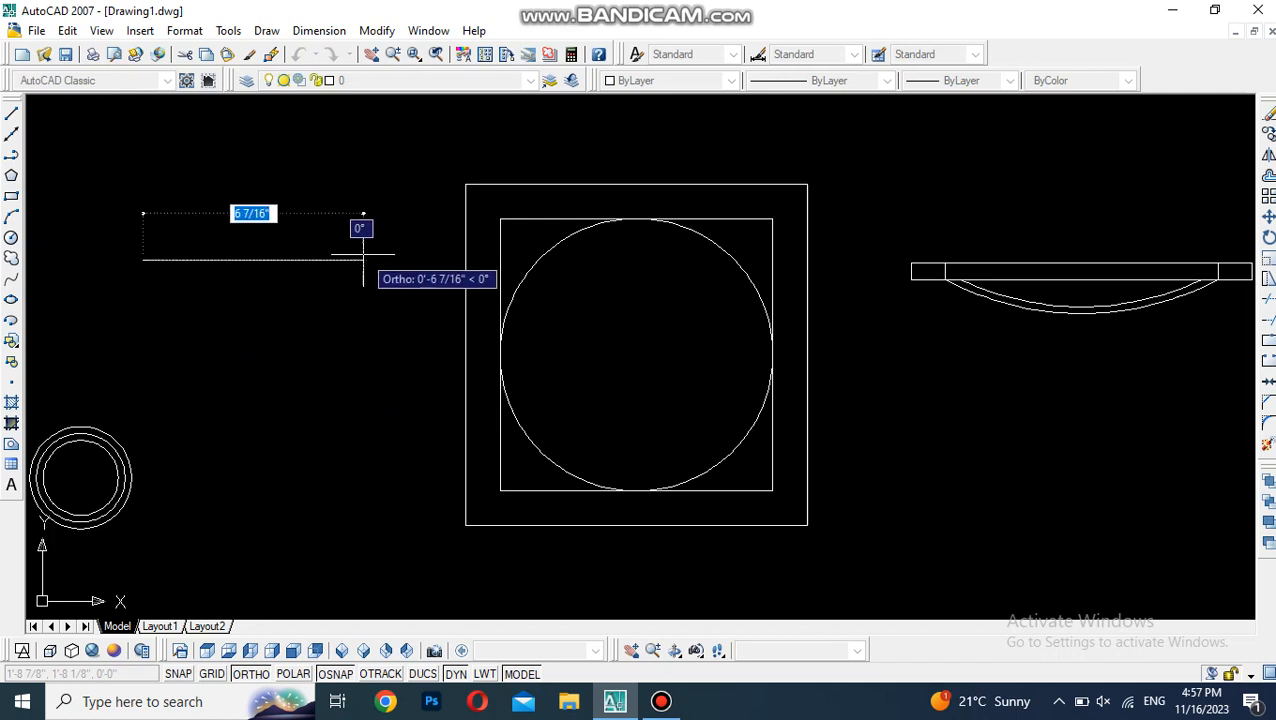
{"action": "type", "text": "3"}
{"action": "key", "text": "Return"}
{"action": "key", "text": "Return"}
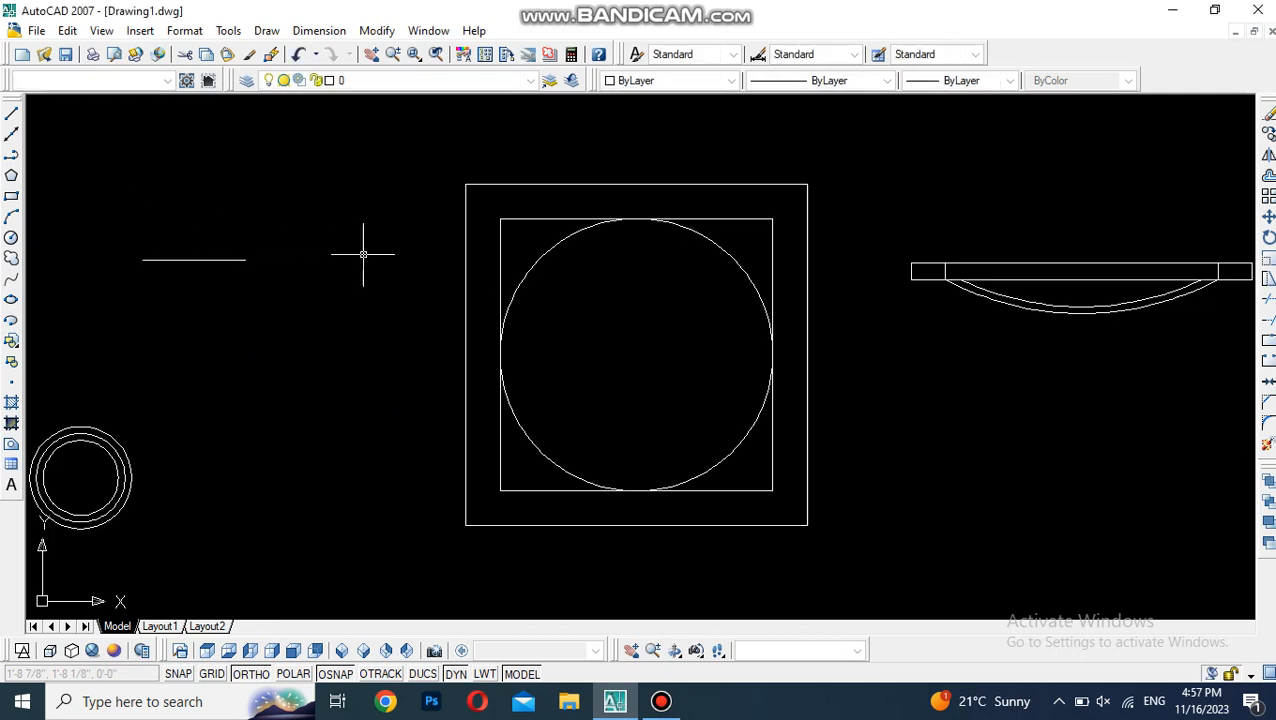
- Offset the 3-inch horizontal line downward by the current 0.2-inch distance
{"action": "type", "text": "z"}
{"action": "key", "text": "Return"}
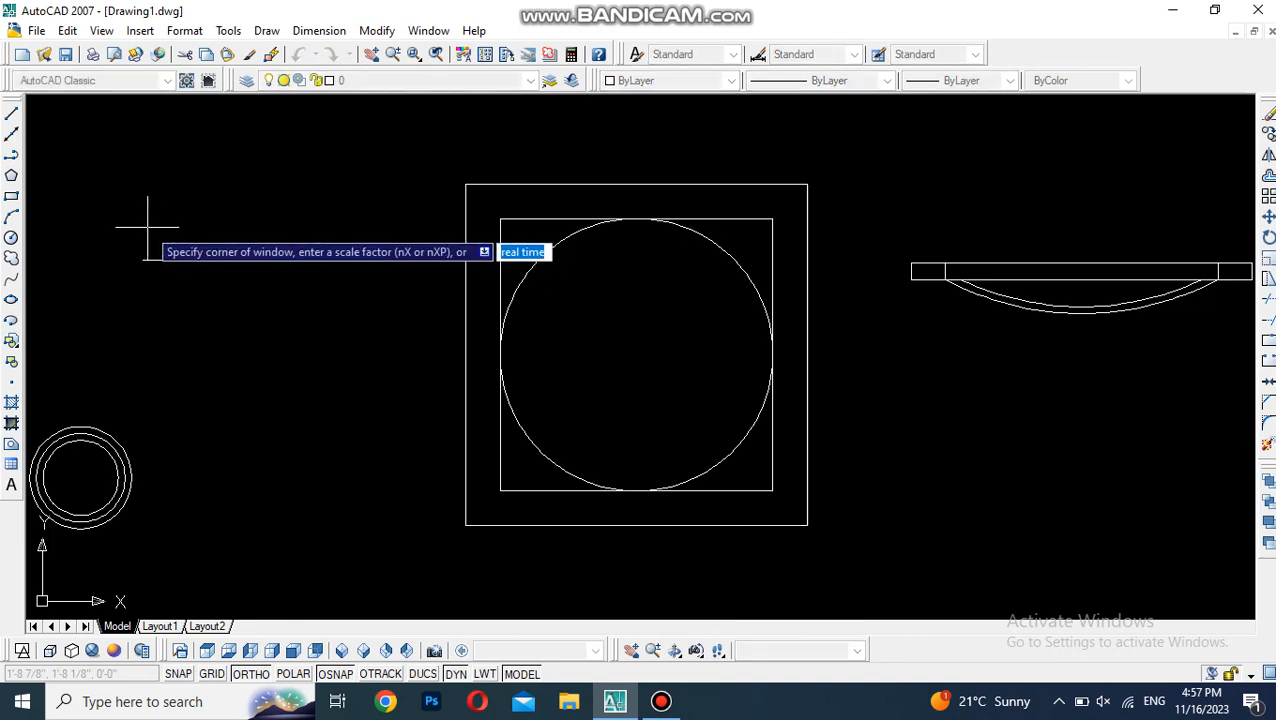
{"action": "left_click", "coordinate": [124, 220]}
{"action": "left_click", "coordinate": [321, 407]}
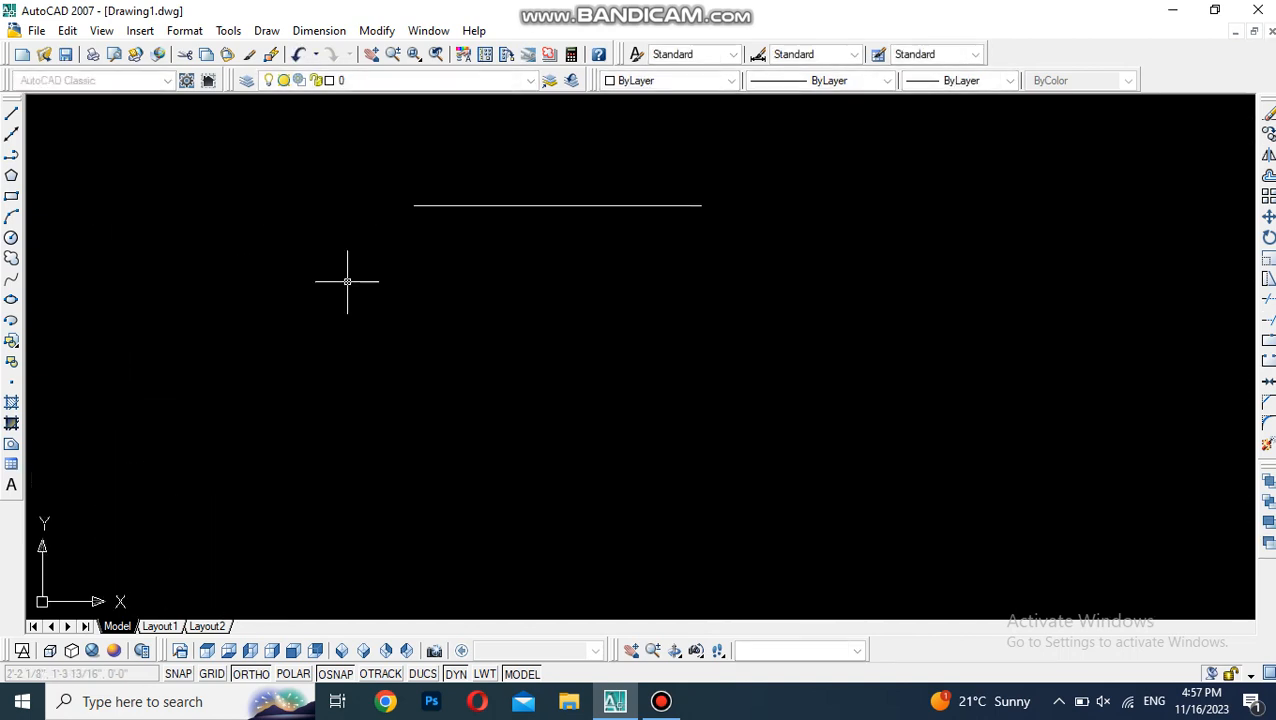
{"action": "type", "text": "o"}
{"action": "key", "text": "Return"}
{"action": "type", "text": "1"}
{"action": "key", "text": "Return"}
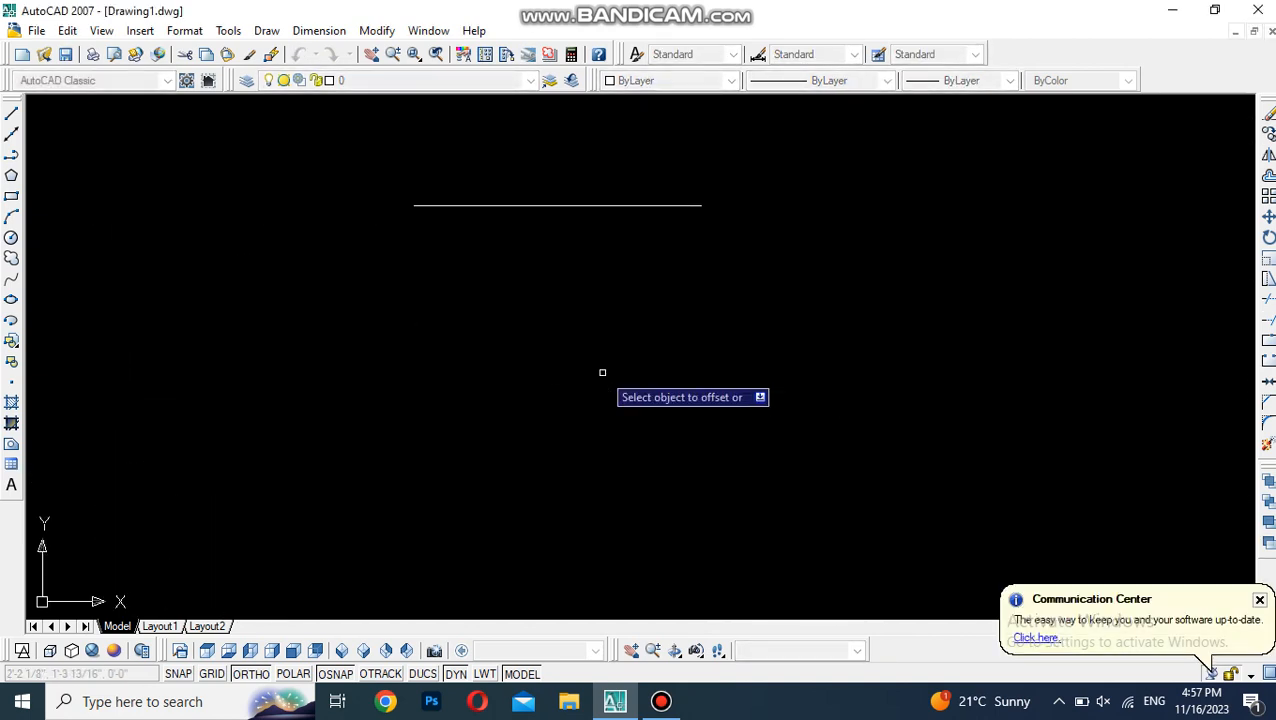
{"action": "left_click", "coordinate": [607, 205]}
{"action": "left_click", "coordinate": [587, 321]}
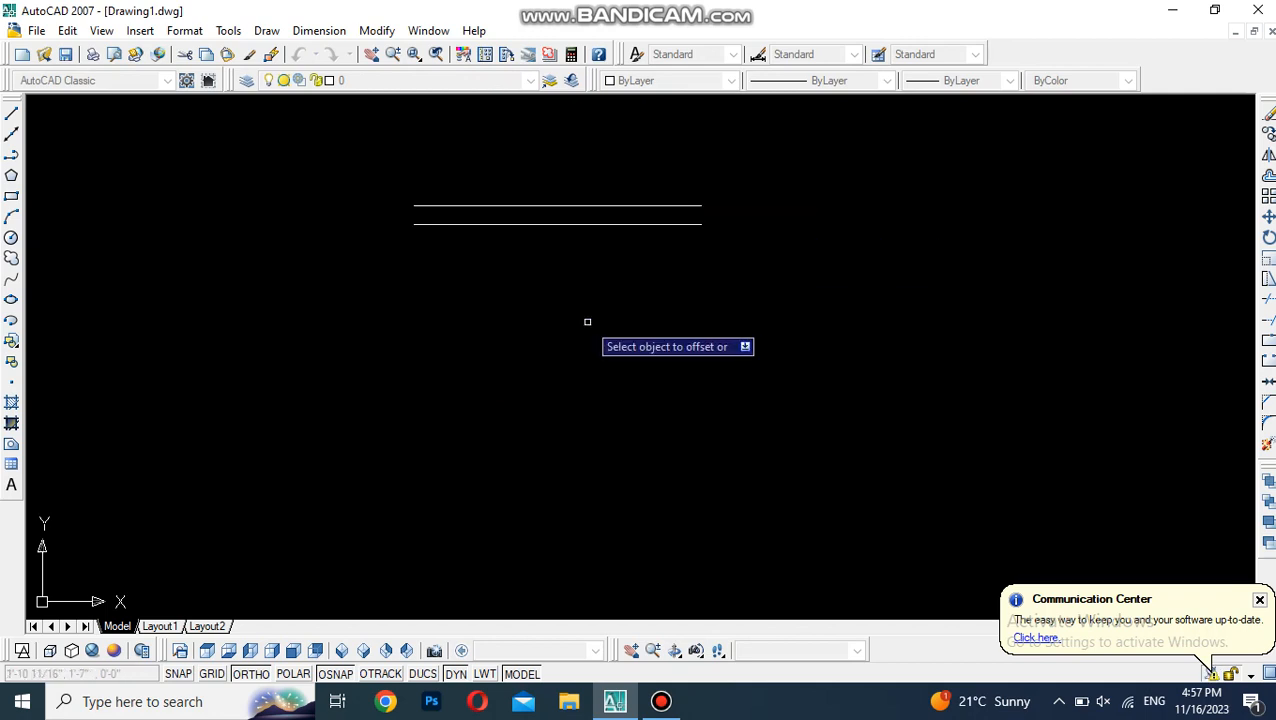
{"action": "key", "text": "Escape"}
- Close the right and left ends of the two parallel 3-inch lines with vertical lines to form a thin rectangle
{"action": "type", "text": "l"}
{"action": "key", "text": "Return"}
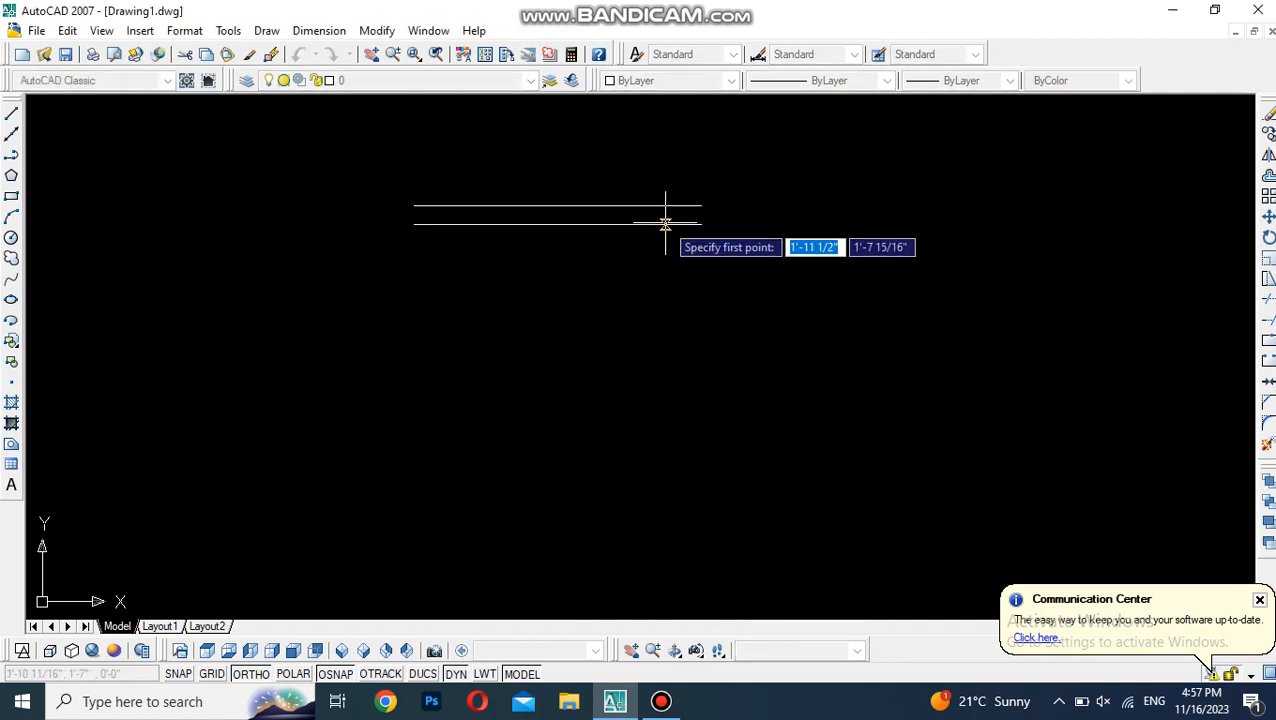
{"action": "left_click", "coordinate": [701, 206]}
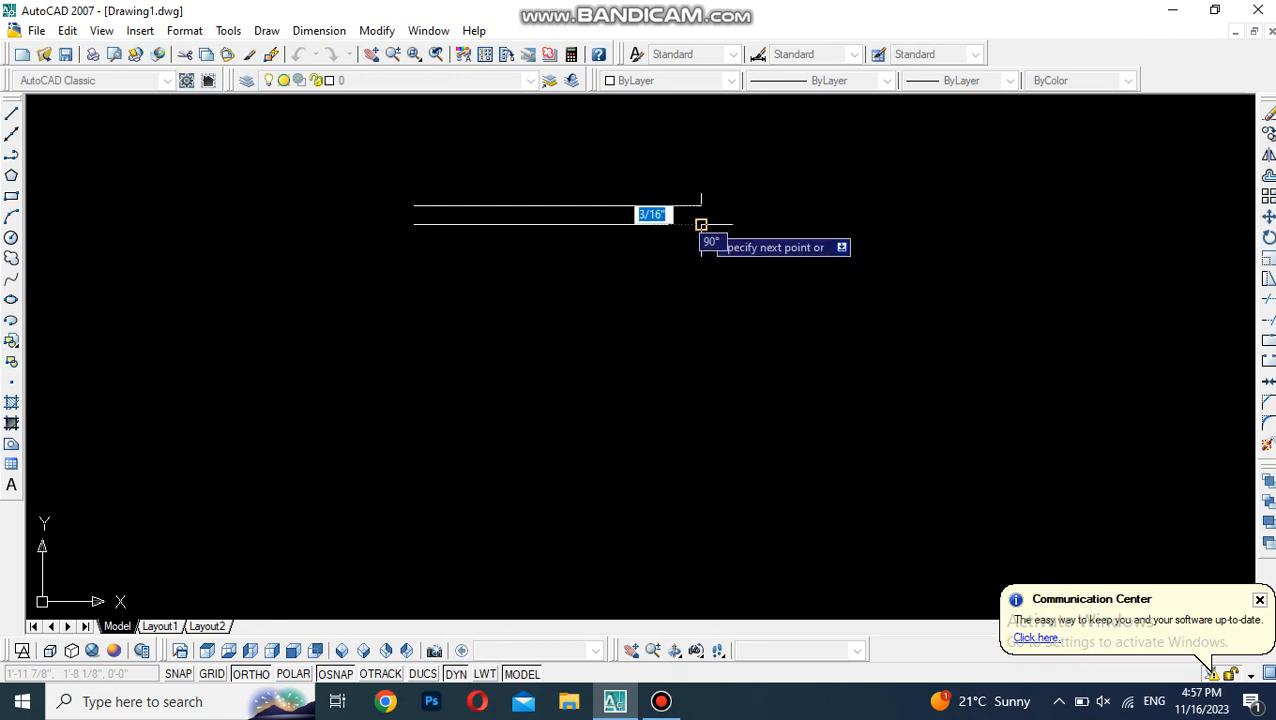
{"action": "left_click", "coordinate": [701, 225]}
{"action": "key", "text": "Return"}
{"action": "key", "text": "Return"}
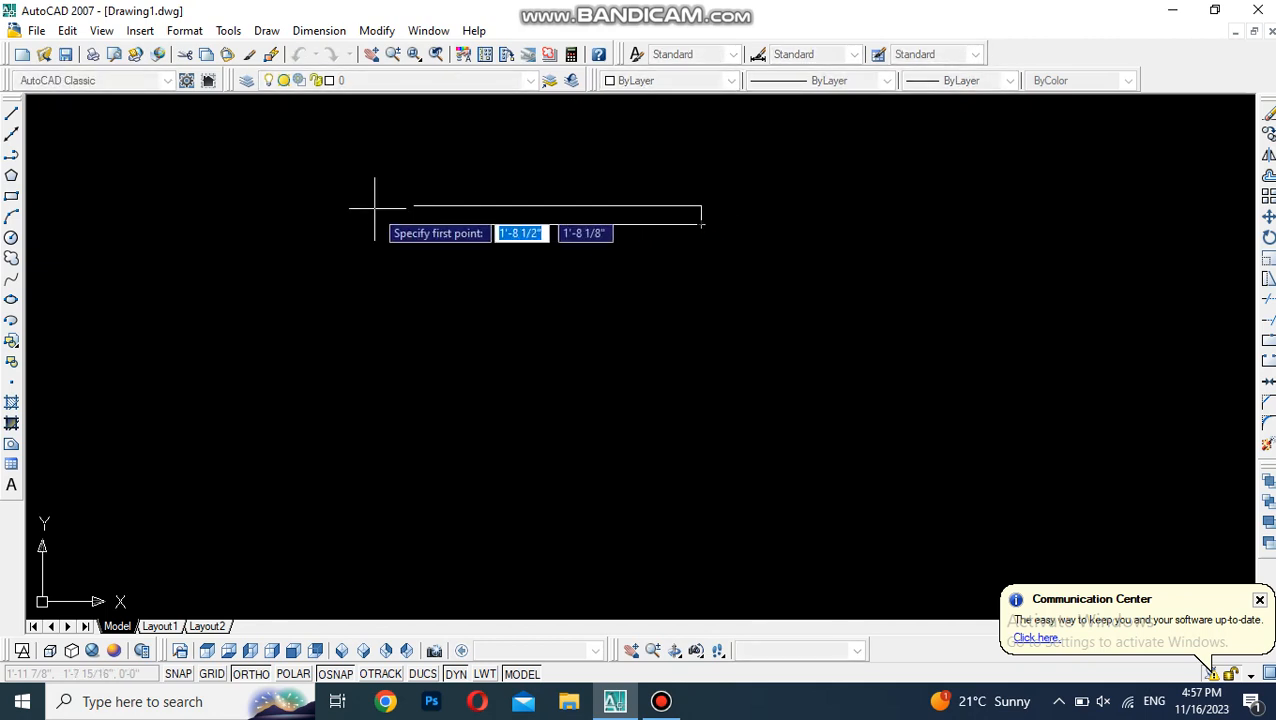
{"action": "left_click", "coordinate": [414, 206]}
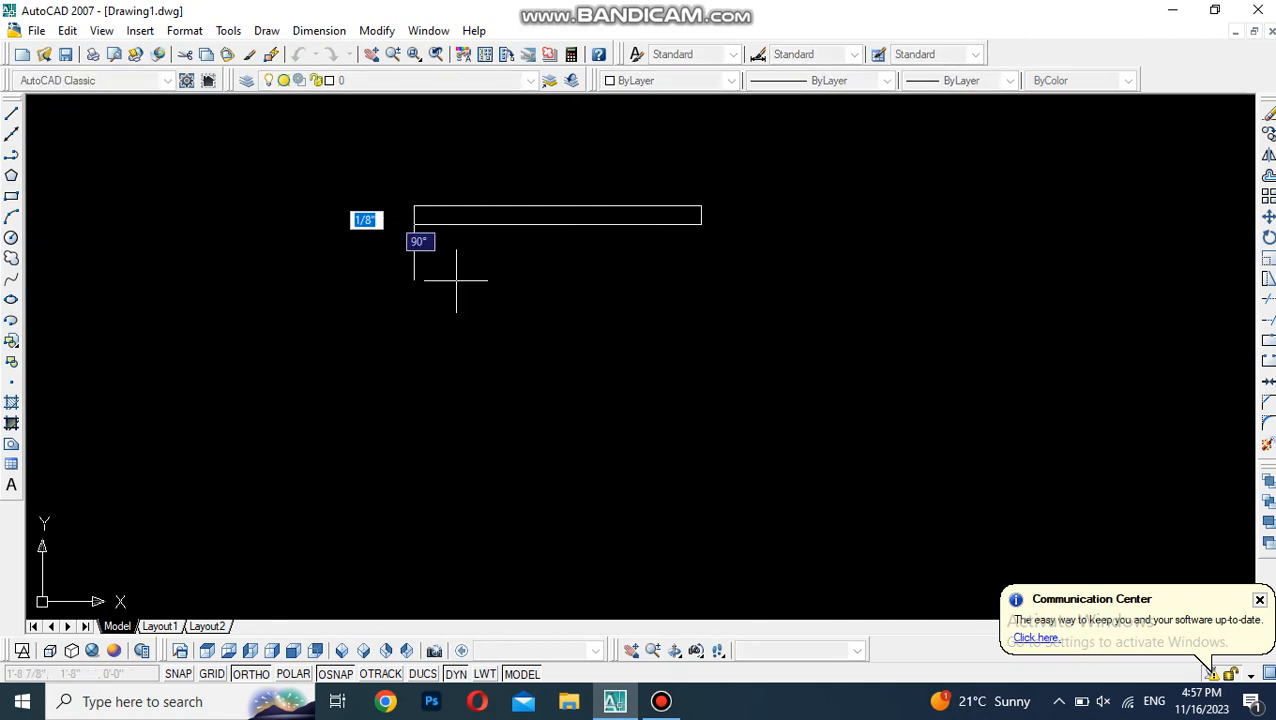
{"action": "key", "text": "Escape"}
- Offset the right and left end lines of the thin rectangle inward by about 0.5 inch
{"action": "type", "text": "o"}
{"action": "key", "text": "Return"}
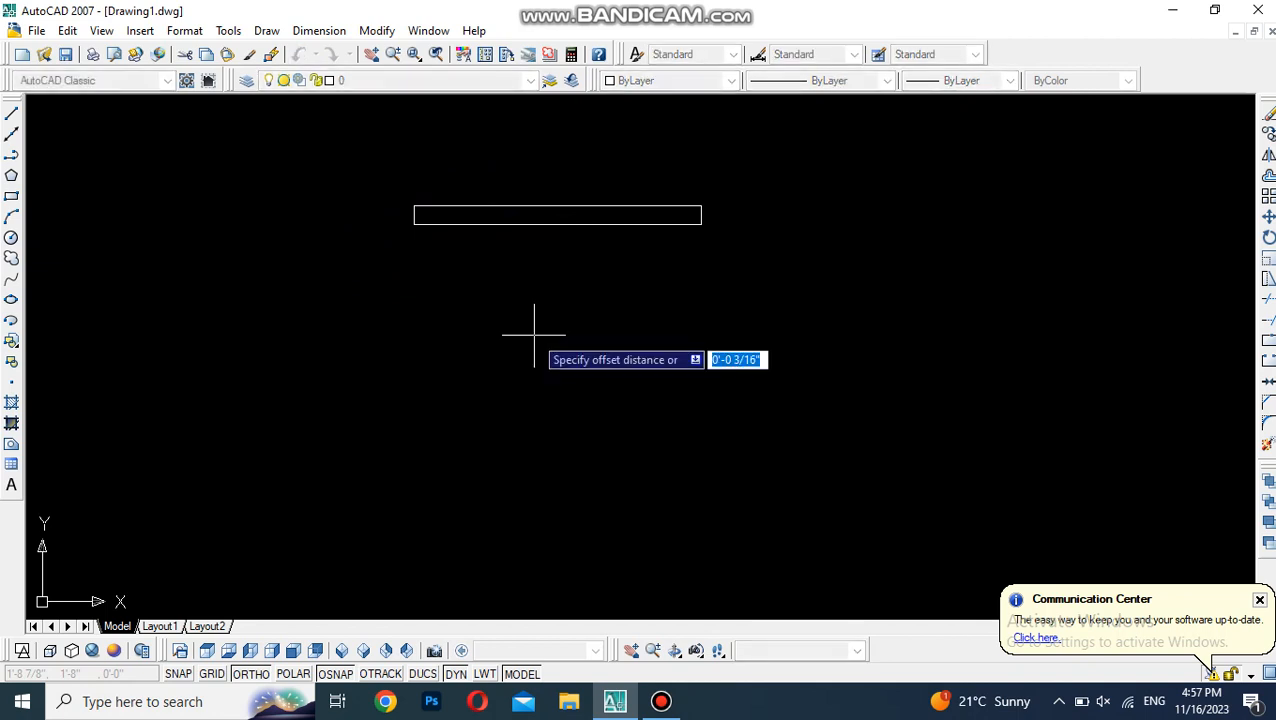
{"action": "key", "text": "Return"}
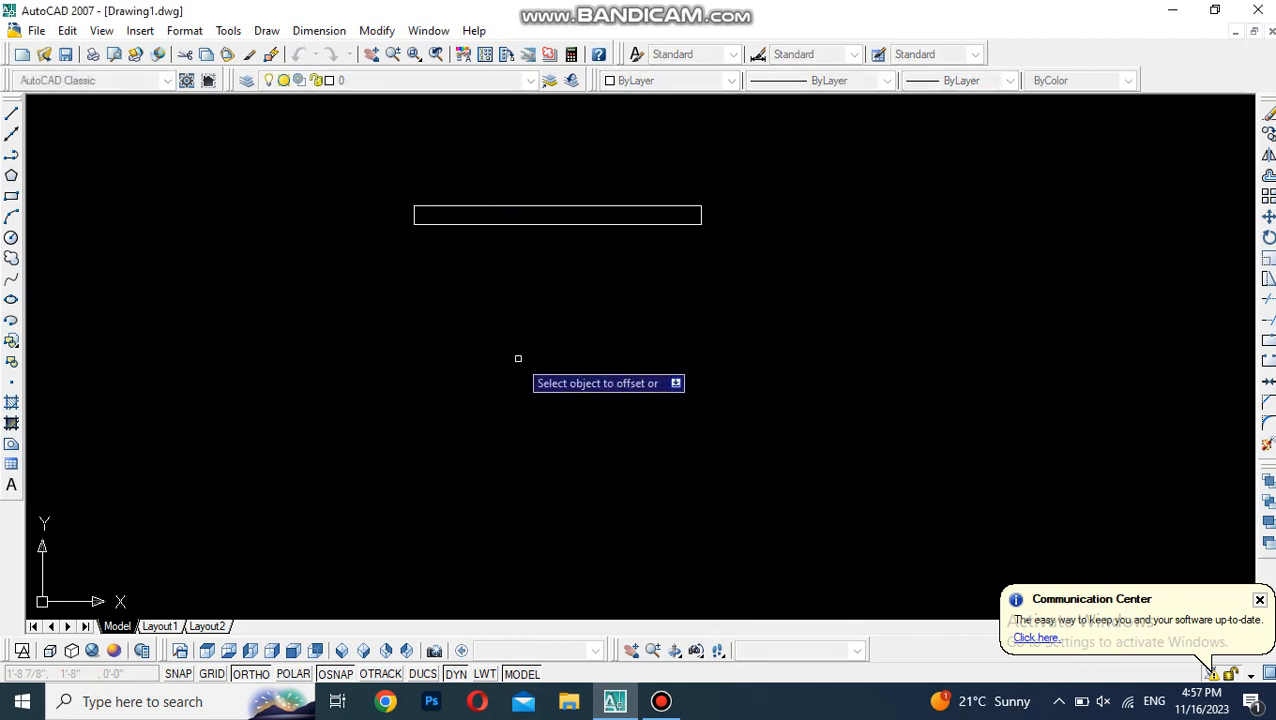
{"action": "left_click", "coordinate": [704, 214]}
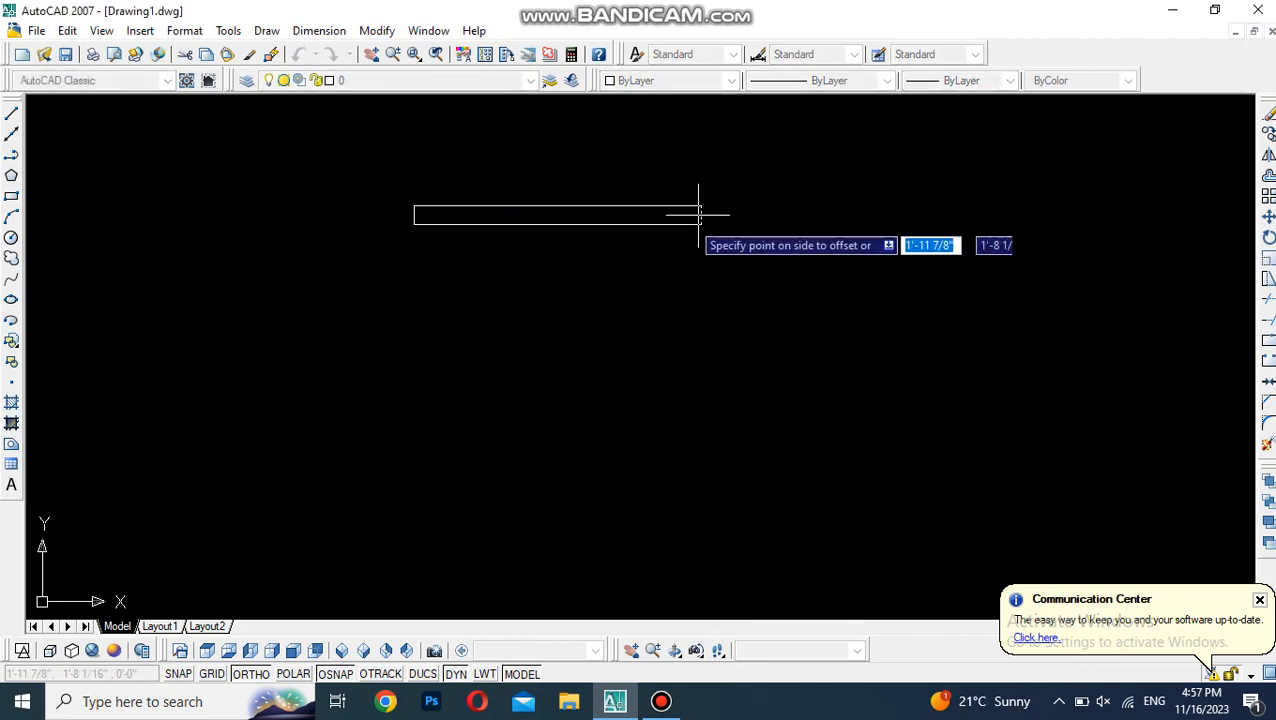
{"action": "left_click", "coordinate": [668, 226]}
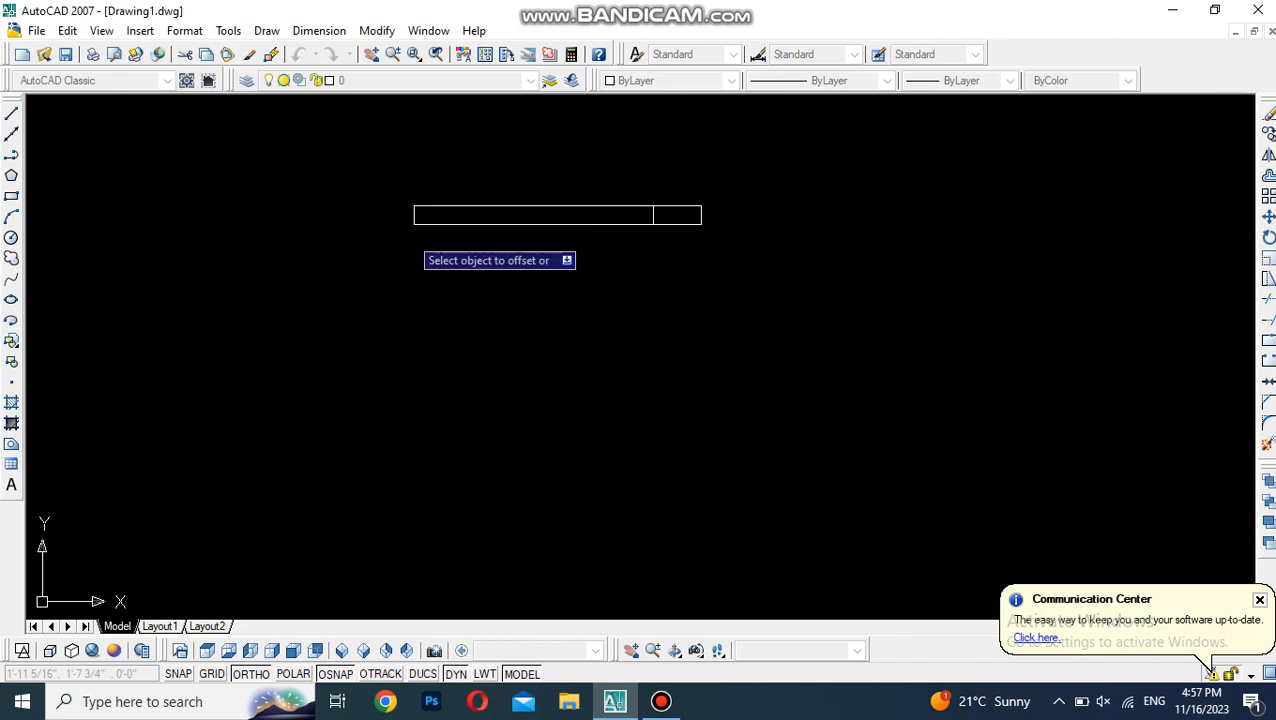
{"action": "left_click", "coordinate": [412, 216]}
{"action": "left_click", "coordinate": [518, 248]}
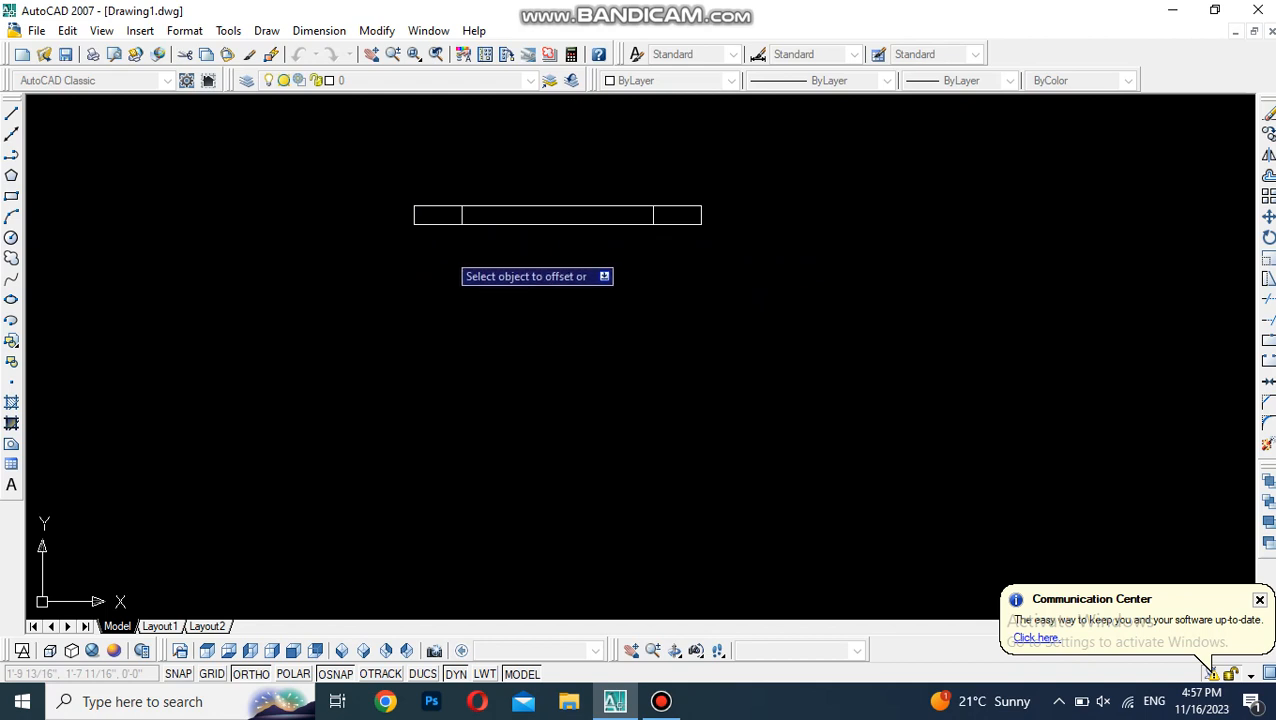
{"action": "key", "text": "Return"}
- Draw slanted lines from the rectangle's upper outer corners to the lower ends of the two inner vertical lines
{"action": "type", "text": "l"}
{"action": "key", "text": "Return"}
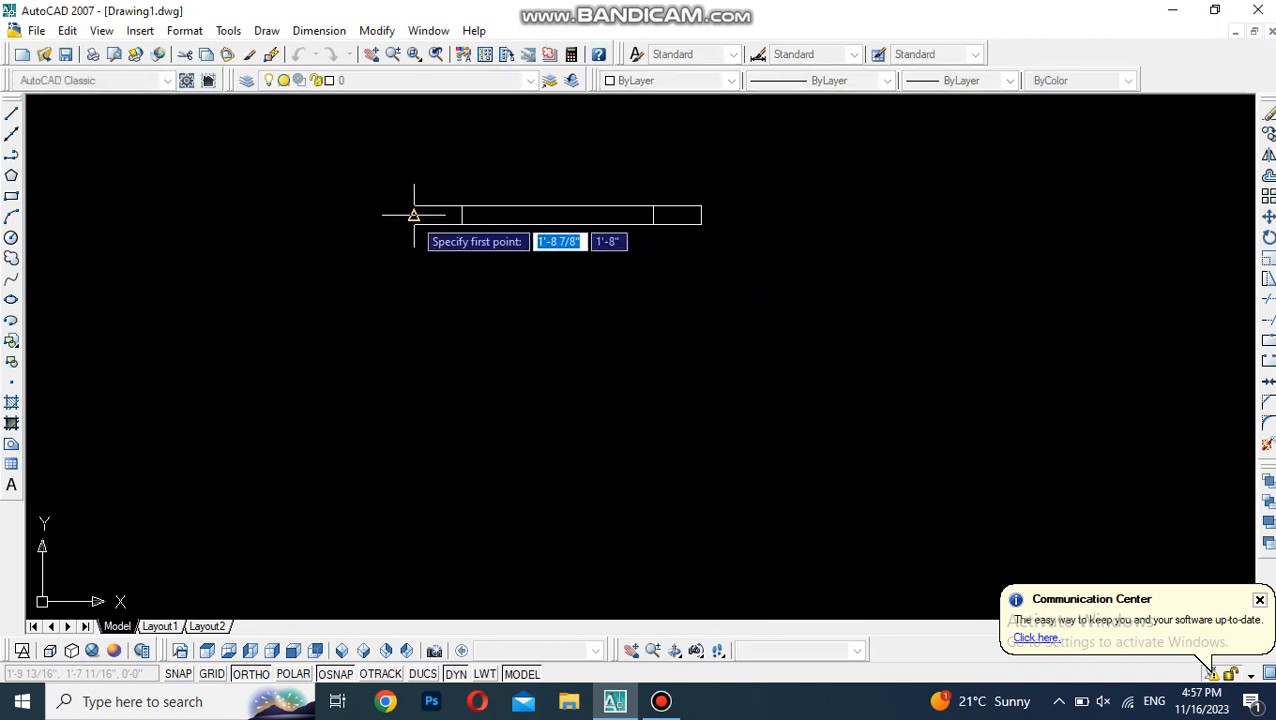
{"action": "left_click", "coordinate": [415, 207]}
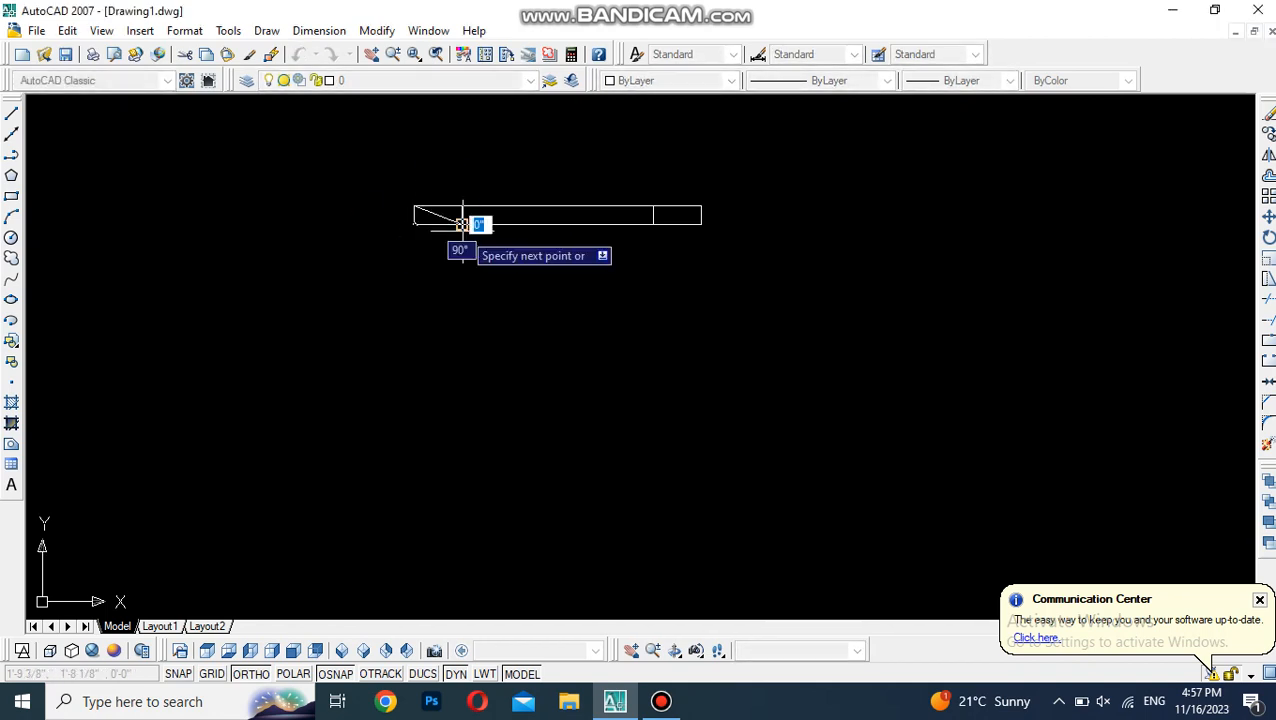
{"action": "left_click", "coordinate": [462, 224]}
{"action": "key", "text": "Return"}
{"action": "key", "text": "Return"}
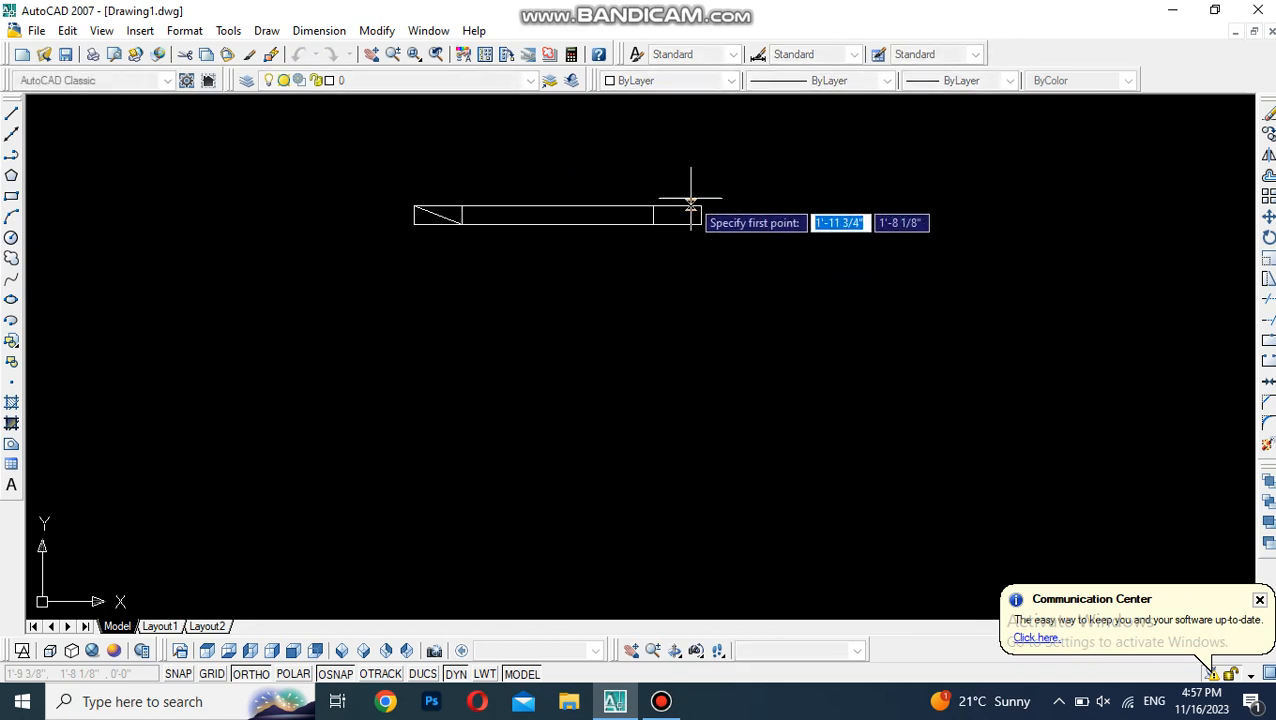
{"action": "left_click", "coordinate": [684, 216]}
{"action": "left_click", "coordinate": [653, 224]}
{"action": "key", "text": "Return"}
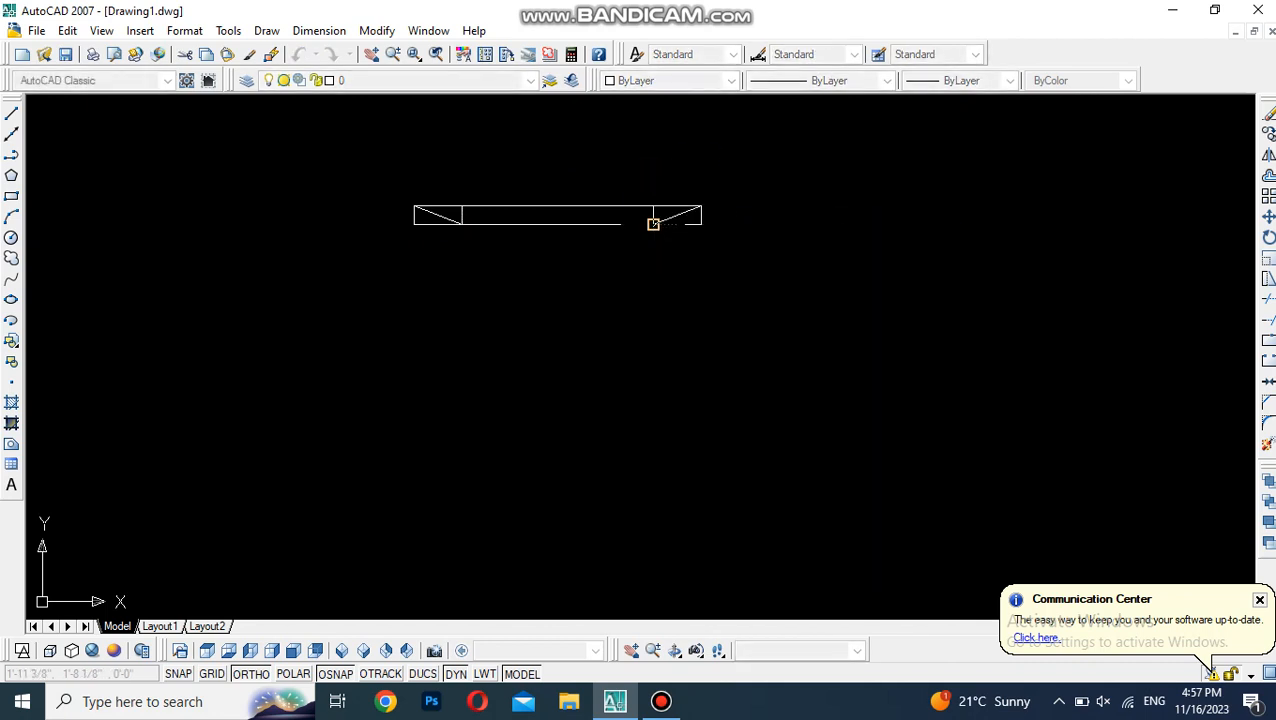
- Trim the parts of the lower horizontal line that lie outside the slanted lines
{"action": "type", "text": "tr"}
{"action": "key", "text": "Return"}
{"action": "key", "text": "Return"}
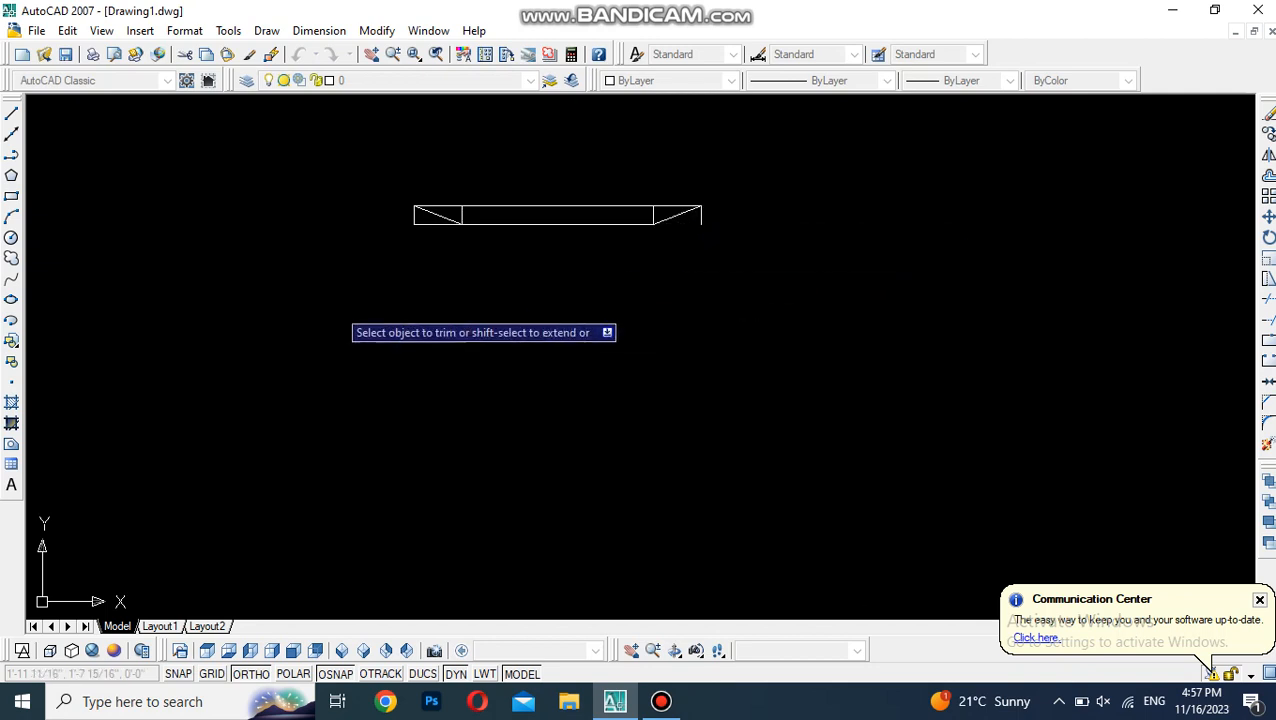
{"action": "key", "text": "Escape"}
- Delete the two outer and two inner vertical lines, leaving only the tapered outline
{"action": "left_click", "coordinate": [424, 214]}
{"action": "left_click", "coordinate": [391, 262]}
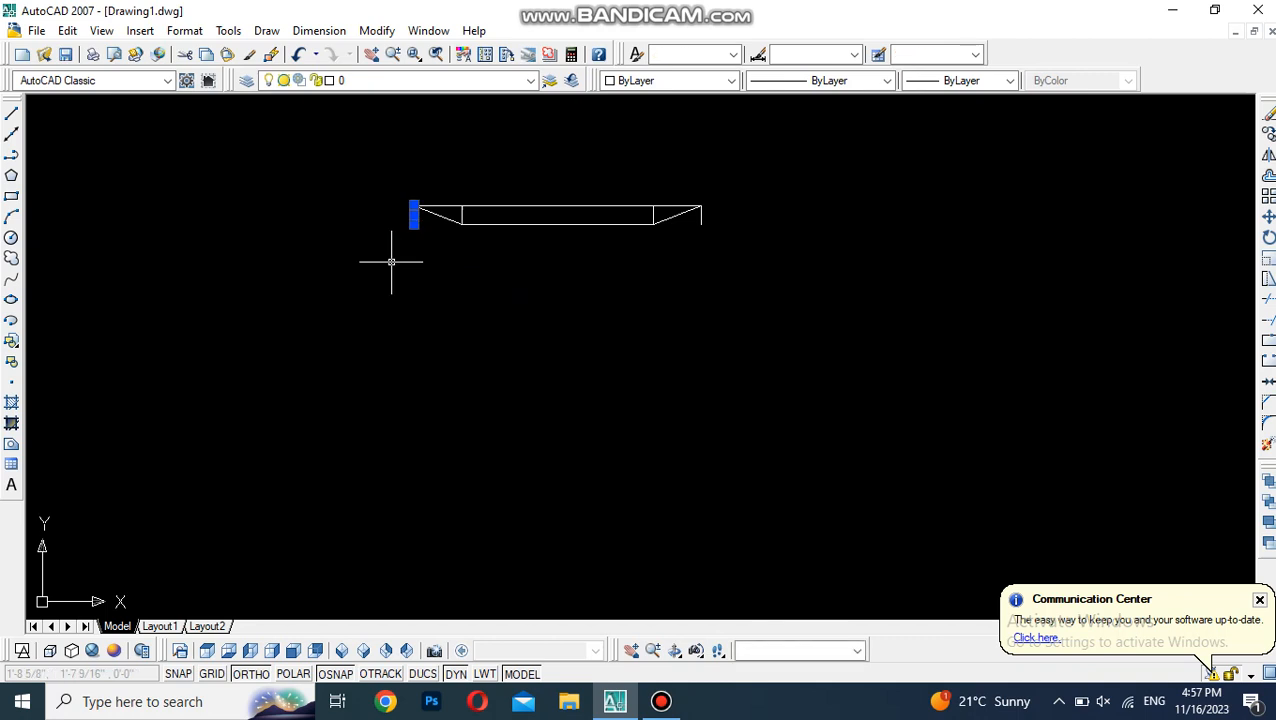
{"action": "key", "text": "Delete"}
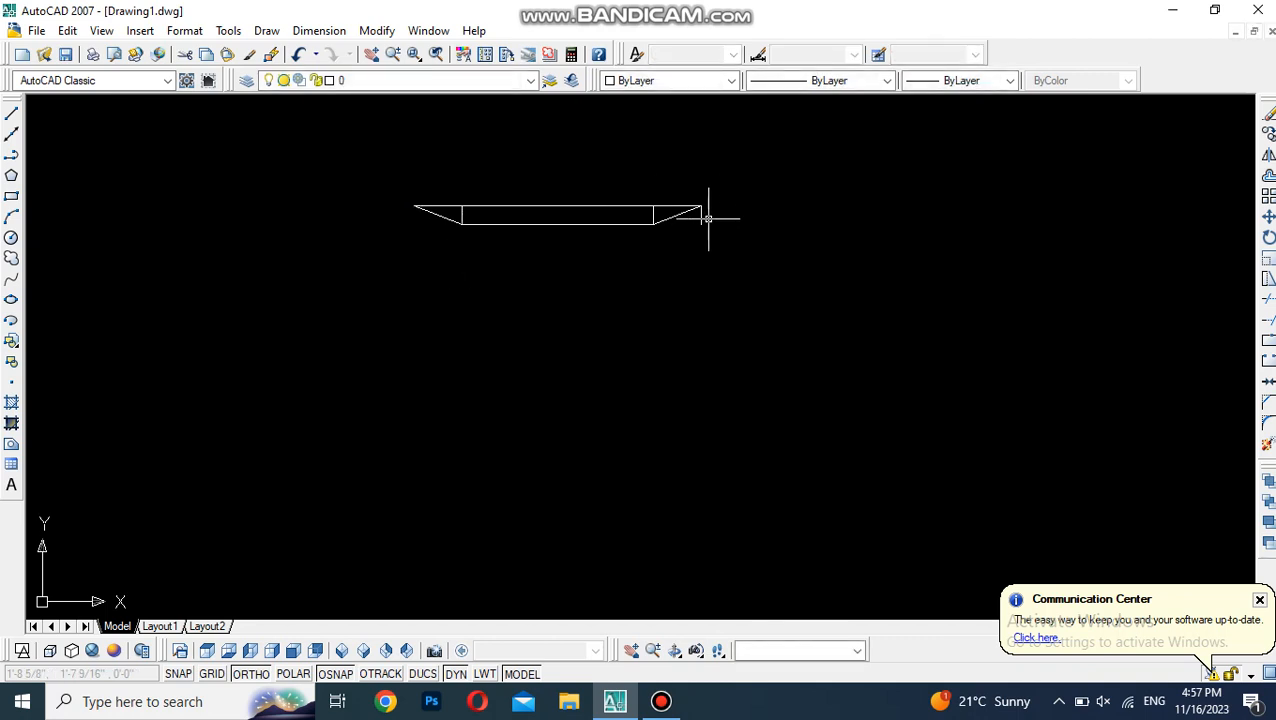
{"action": "left_click", "coordinate": [701, 222]}
{"action": "key", "text": "Delete"}
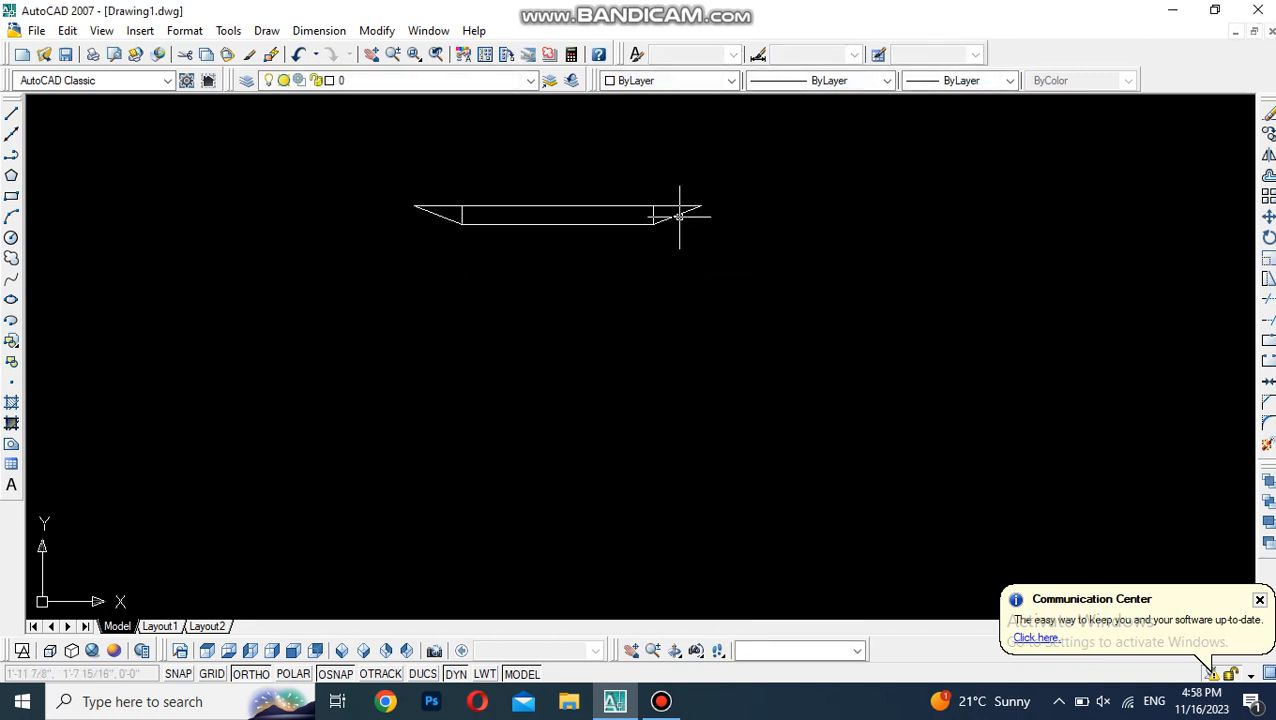
{"action": "left_click", "coordinate": [666, 218]}
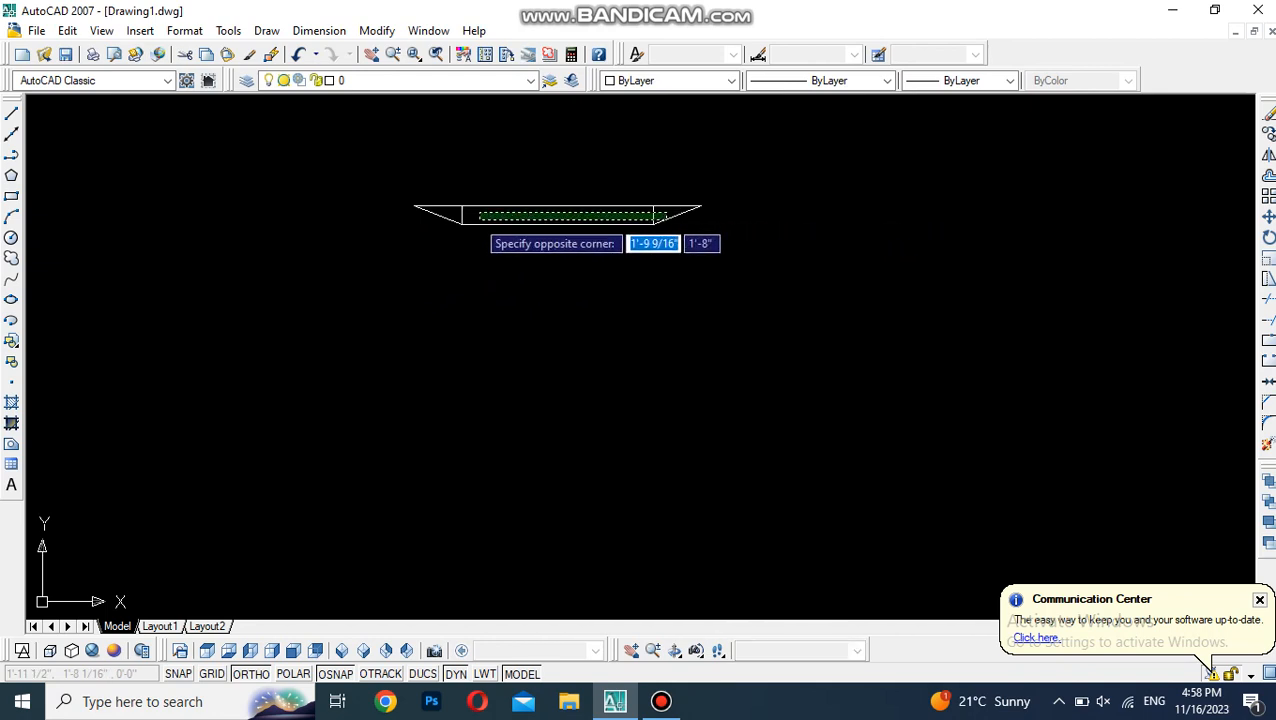
{"action": "left_click", "coordinate": [449, 215]}
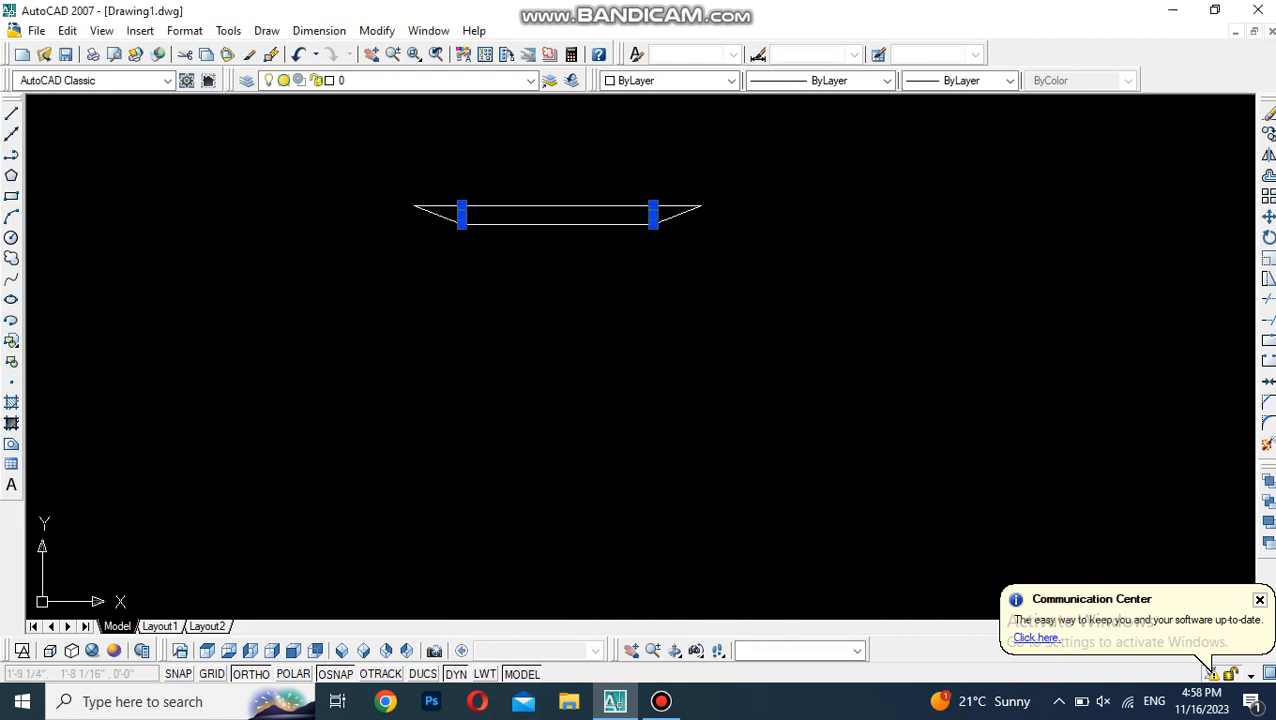
{"action": "key", "text": "Delete"}
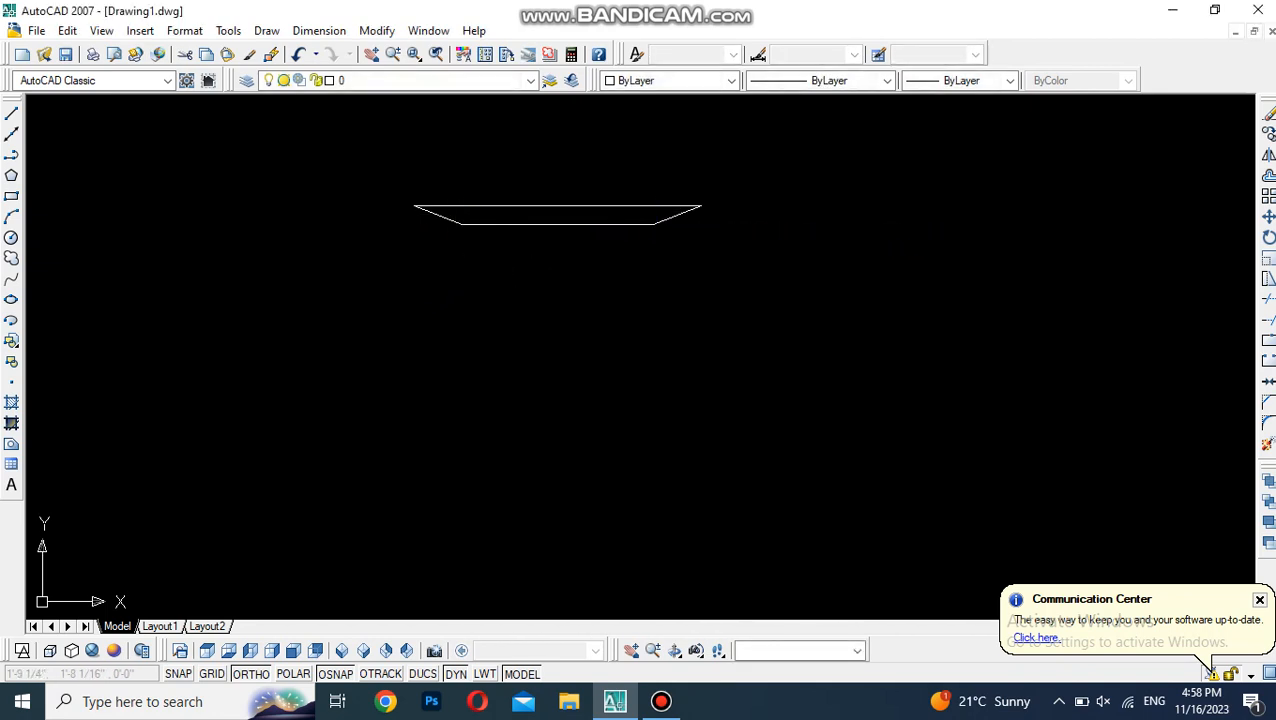
- Offset the lower horizontal line of the tapered outline downward by 0.2 inch
{"action": "type", "text": "o"}
{"action": "key", "text": "Return"}
{"action": "type", "text": "2"}
{"action": "key", "text": "Return"}
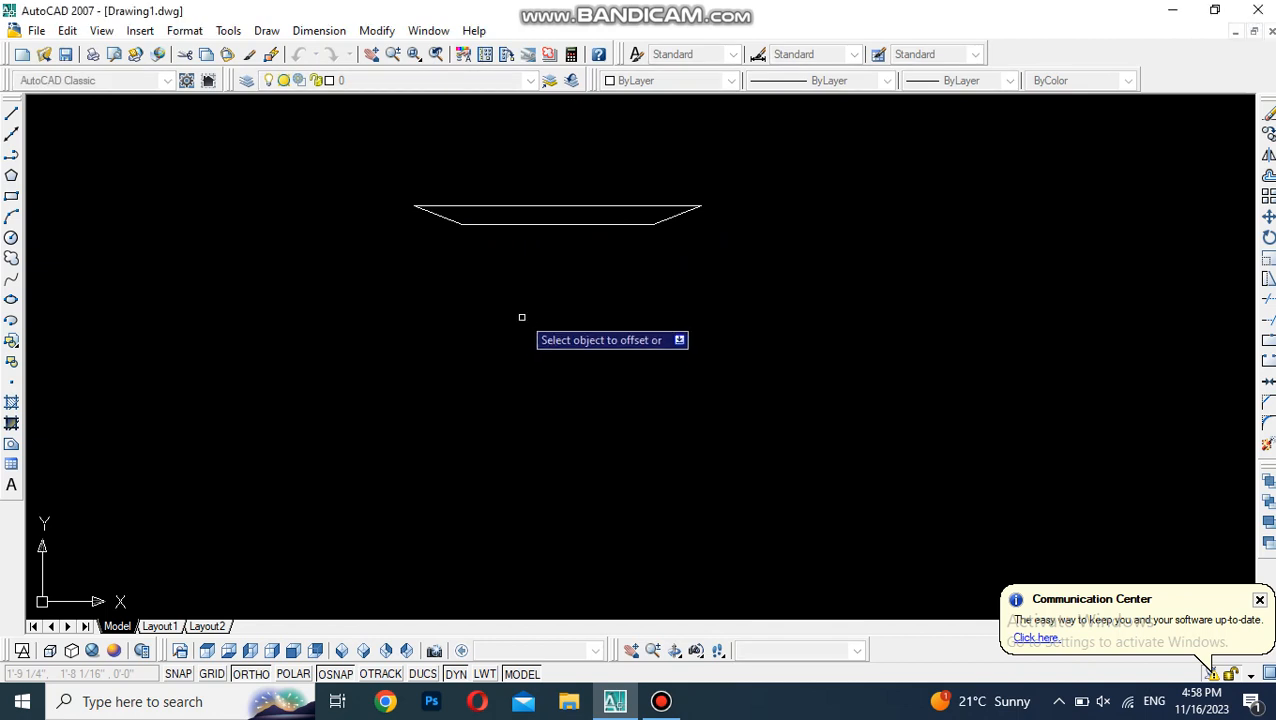
{"action": "left_click", "coordinate": [539, 226]}
{"action": "left_click", "coordinate": [539, 259]}
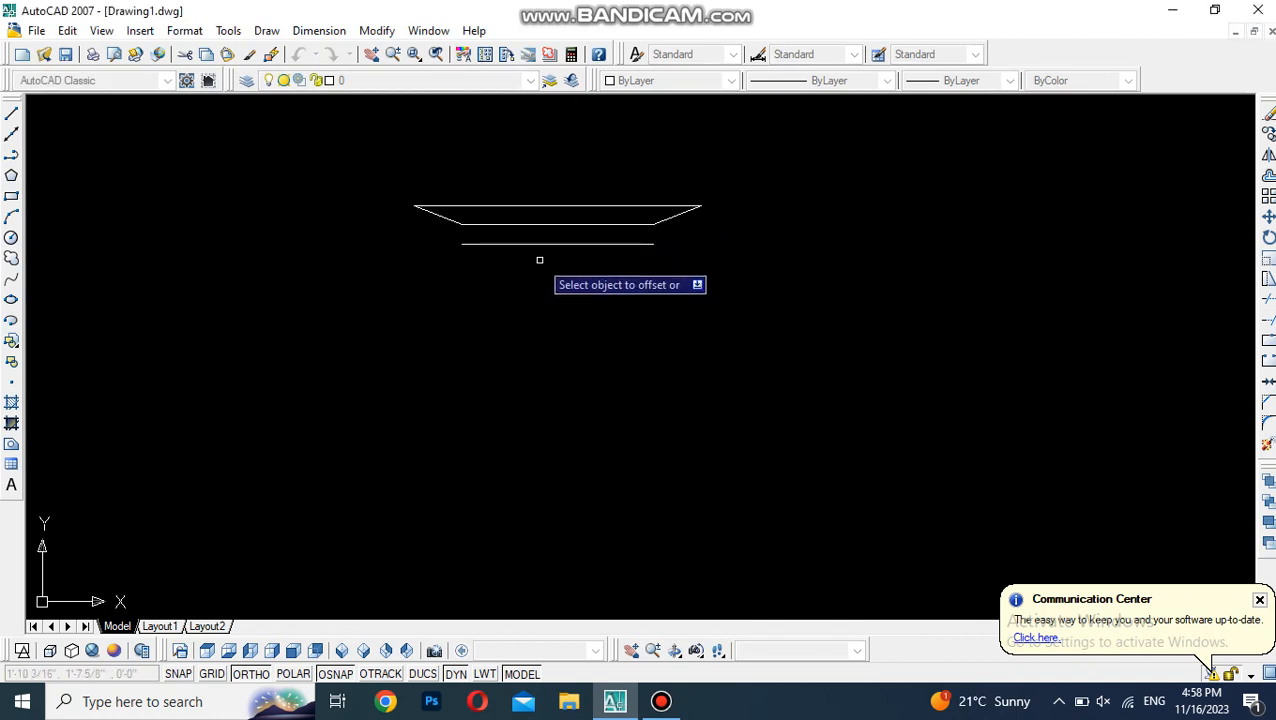
{"action": "key", "text": "Return"}
{"action": "type", "text": "l"}
{"action": "key", "text": "Return"}
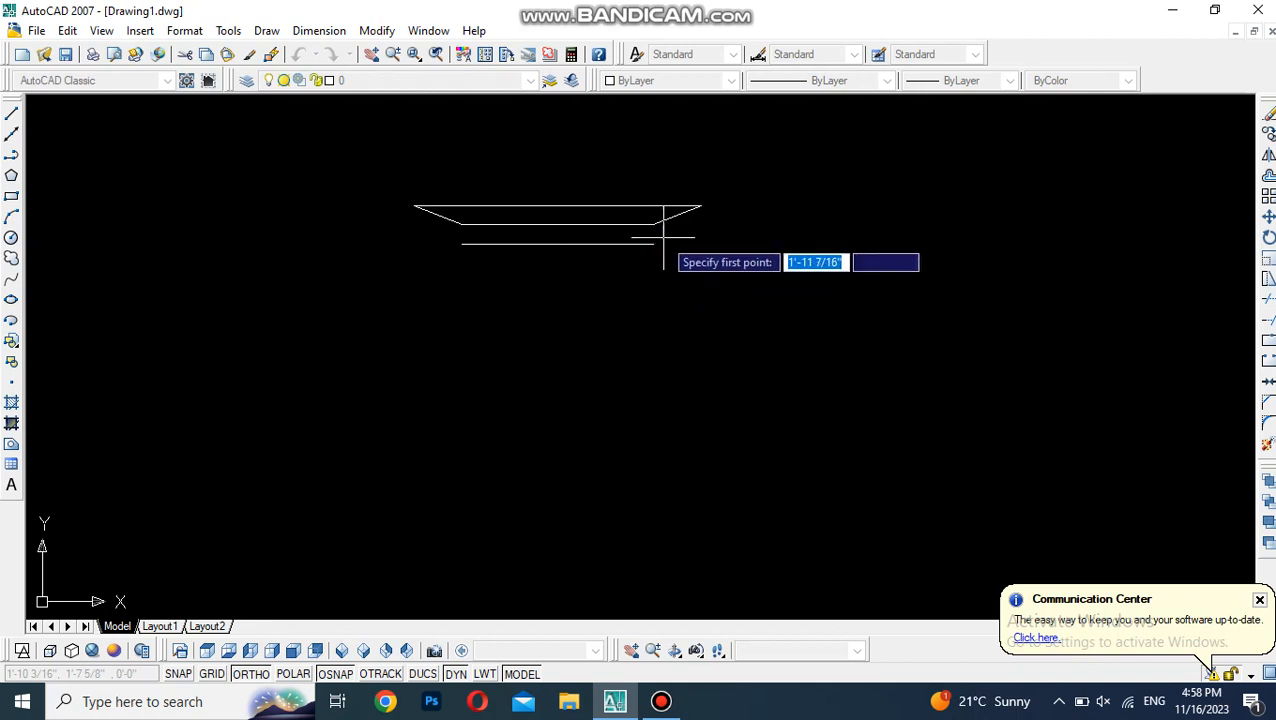
{"action": "key", "text": "Escape"}
- Extend both slanted side lines down to the new lowest horizontal line
{"action": "type", "text": "ex"}
{"action": "key", "text": "Return"}
{"action": "key", "text": "Return"}
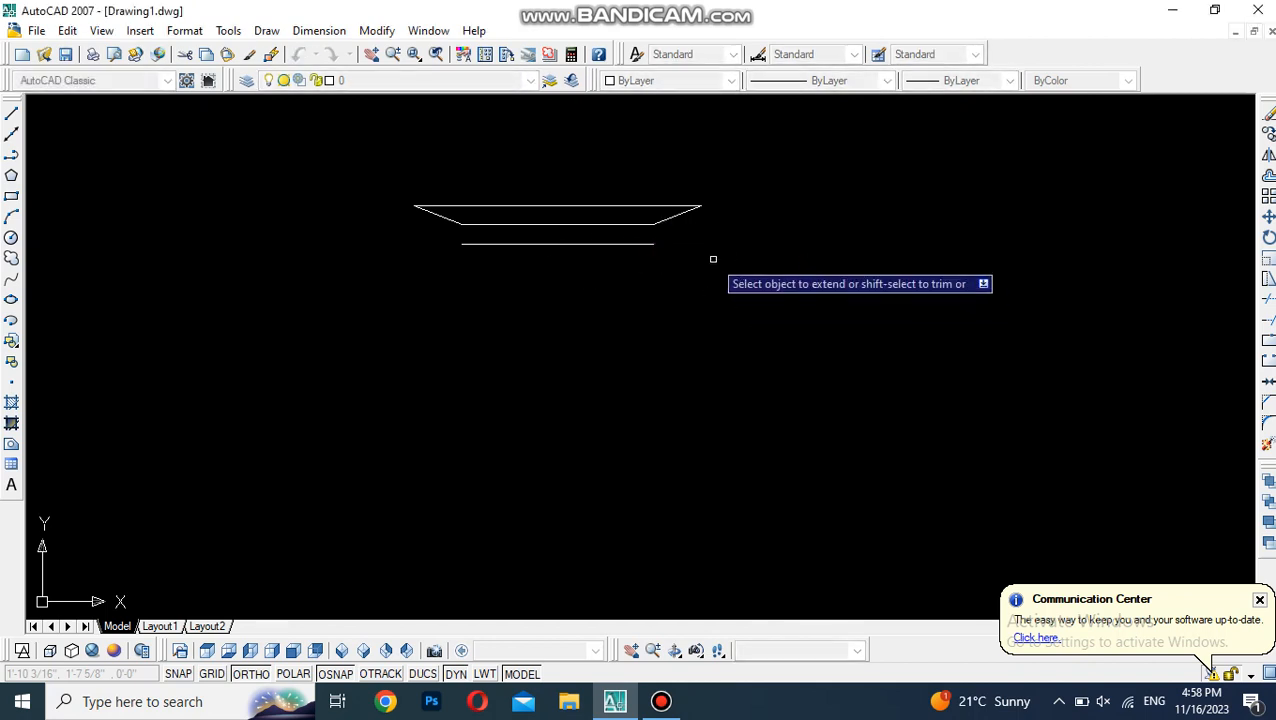
{"action": "left_click", "coordinate": [665, 219]}
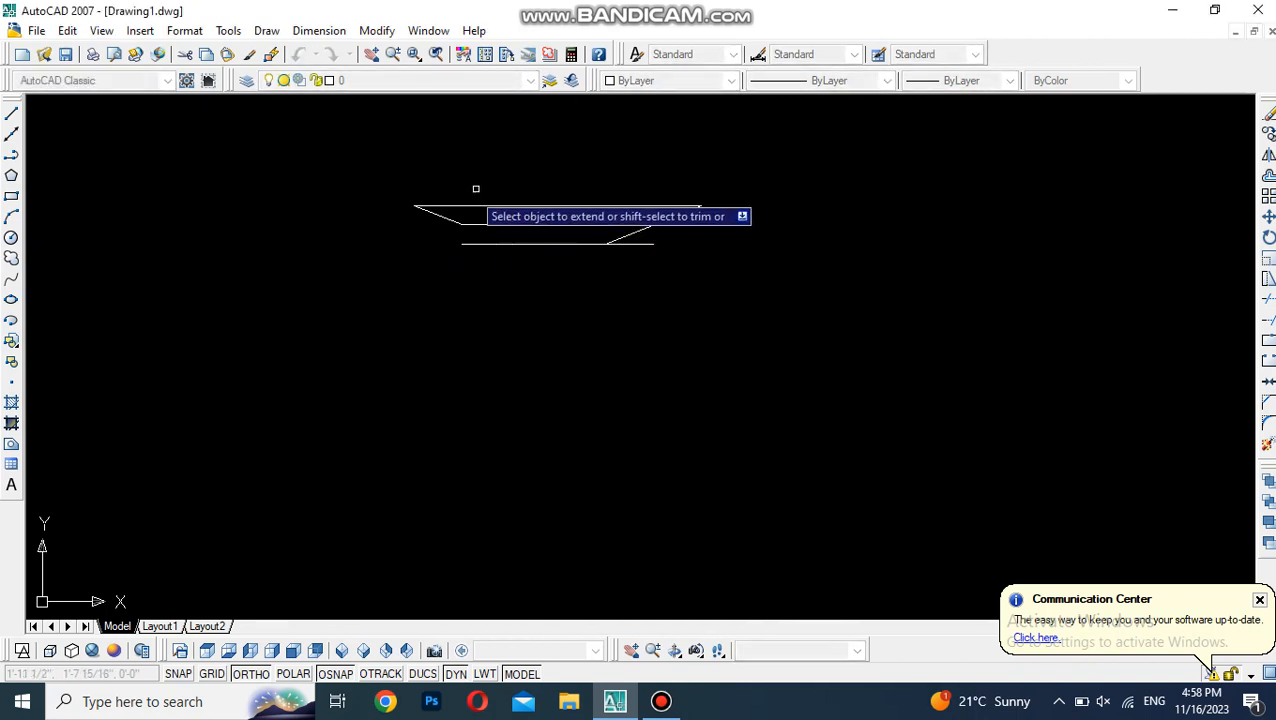
{"action": "left_click", "coordinate": [445, 218]}
{"action": "key", "text": "Return"}
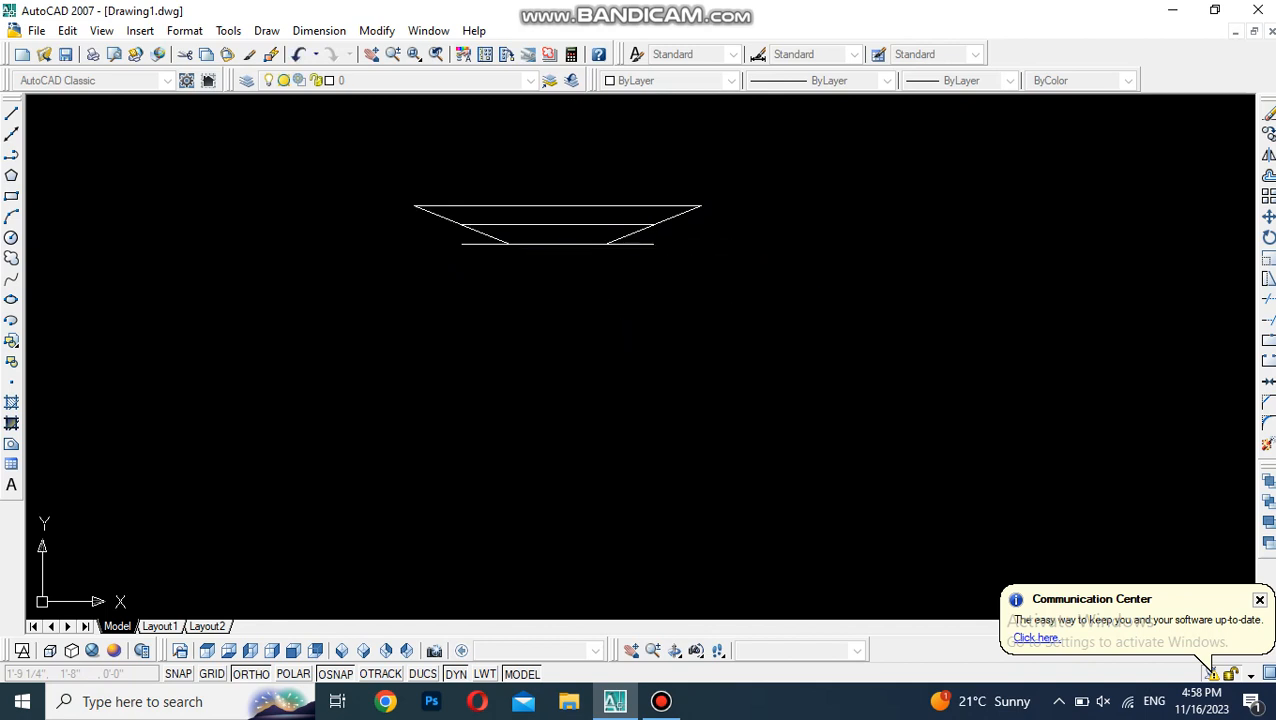
- Trim the right and left ends of the lowest horizontal line that overhang the slanted sides
{"action": "type", "text": "tr"}
{"action": "key", "text": "Return"}
{"action": "key", "text": "Return"}
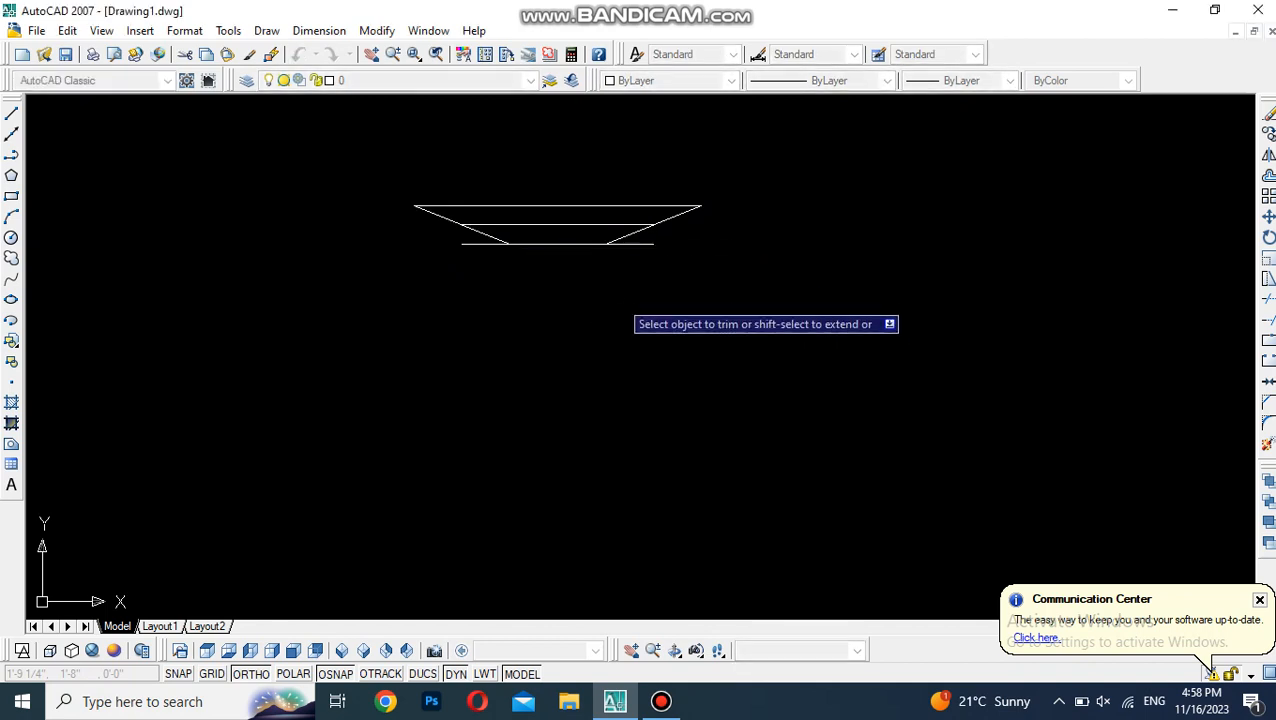
{"action": "left_click", "coordinate": [640, 243]}
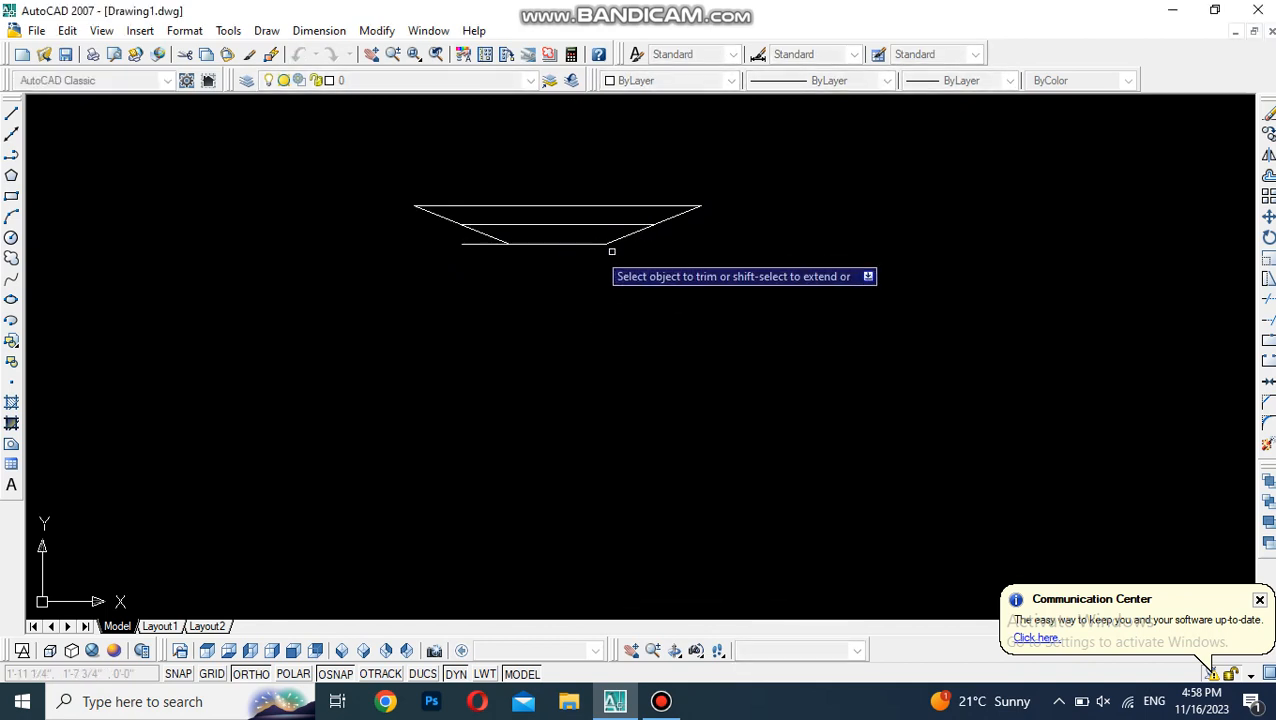
{"action": "left_click", "coordinate": [480, 250]}
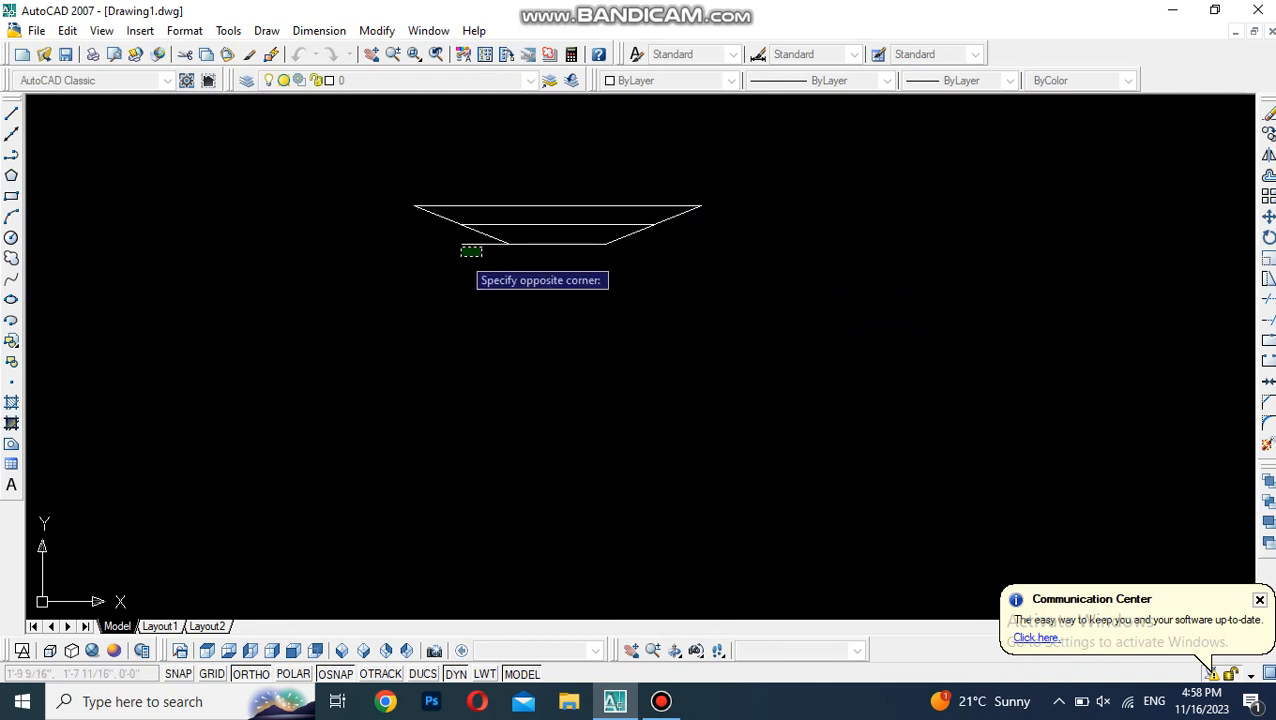
{"action": "left_click", "coordinate": [460, 244]}
{"action": "key", "text": "Return"}
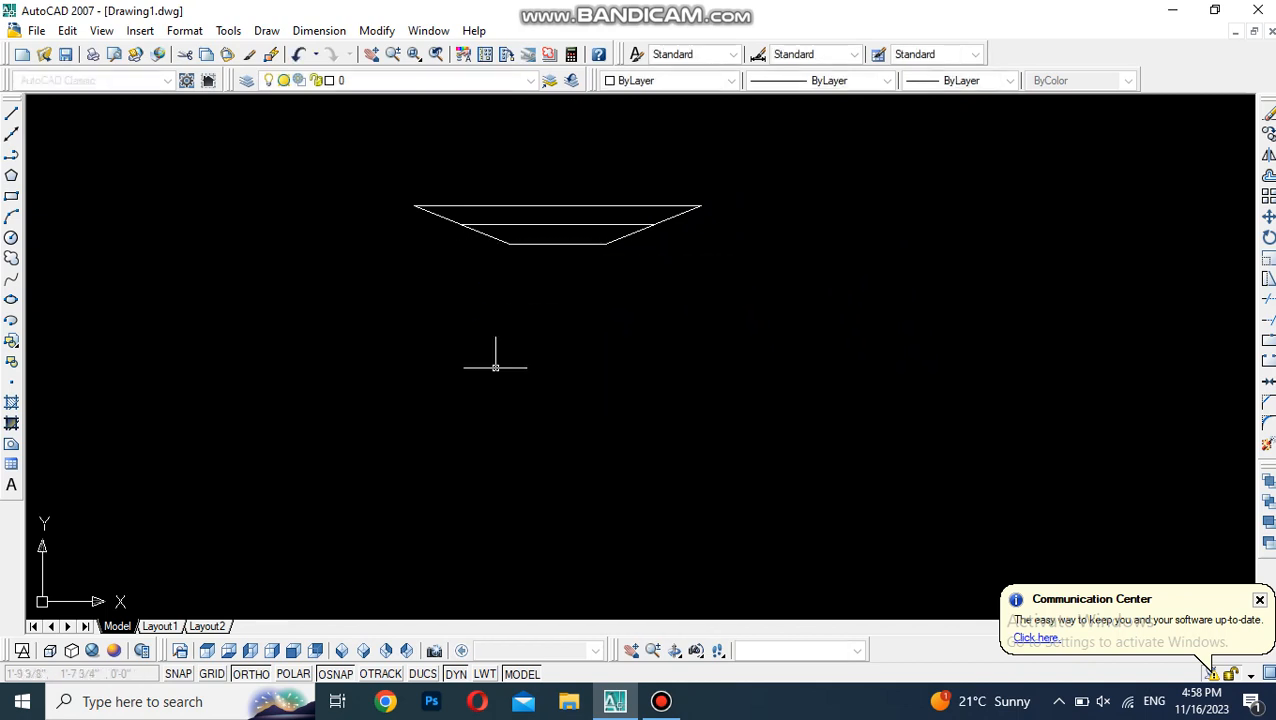
- Offset the trimmed lowest line downward by the same 0.2-inch distance to form a fourth horizontal line
{"action": "type", "text": "o"}
{"action": "key", "text": "Return"}
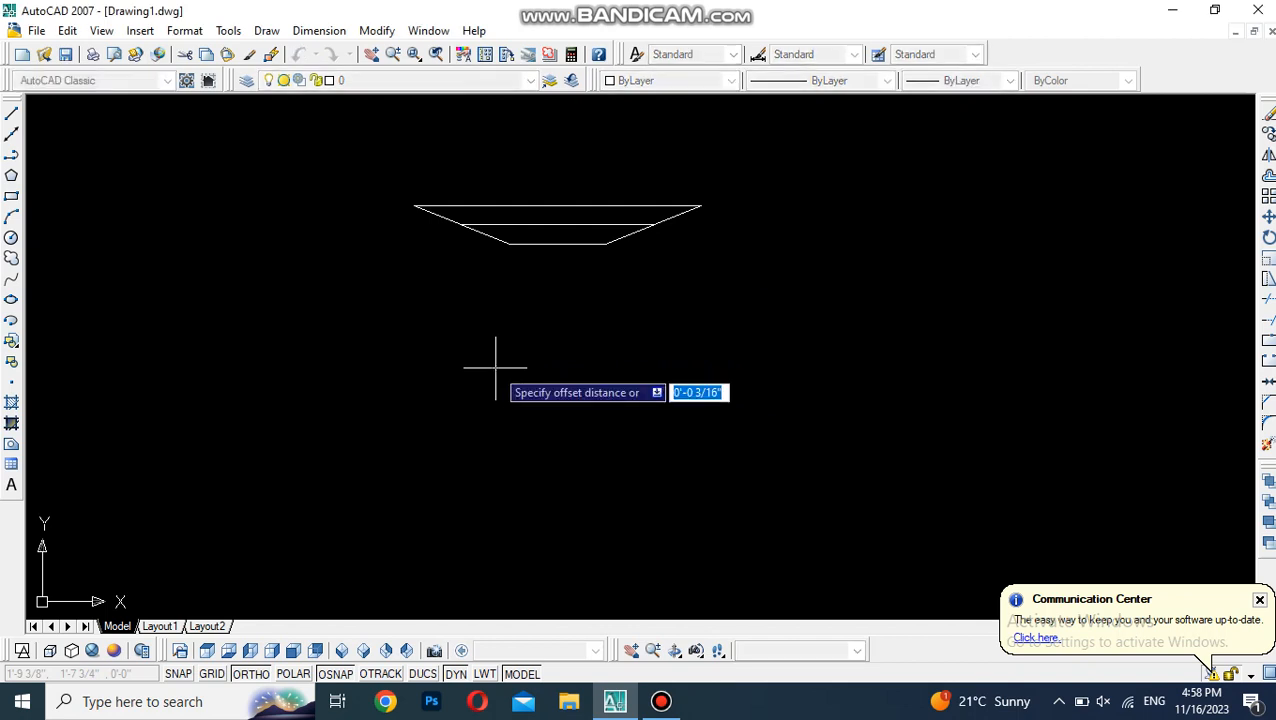
{"action": "type", "text": "1"}
{"action": "key", "text": "Return"}
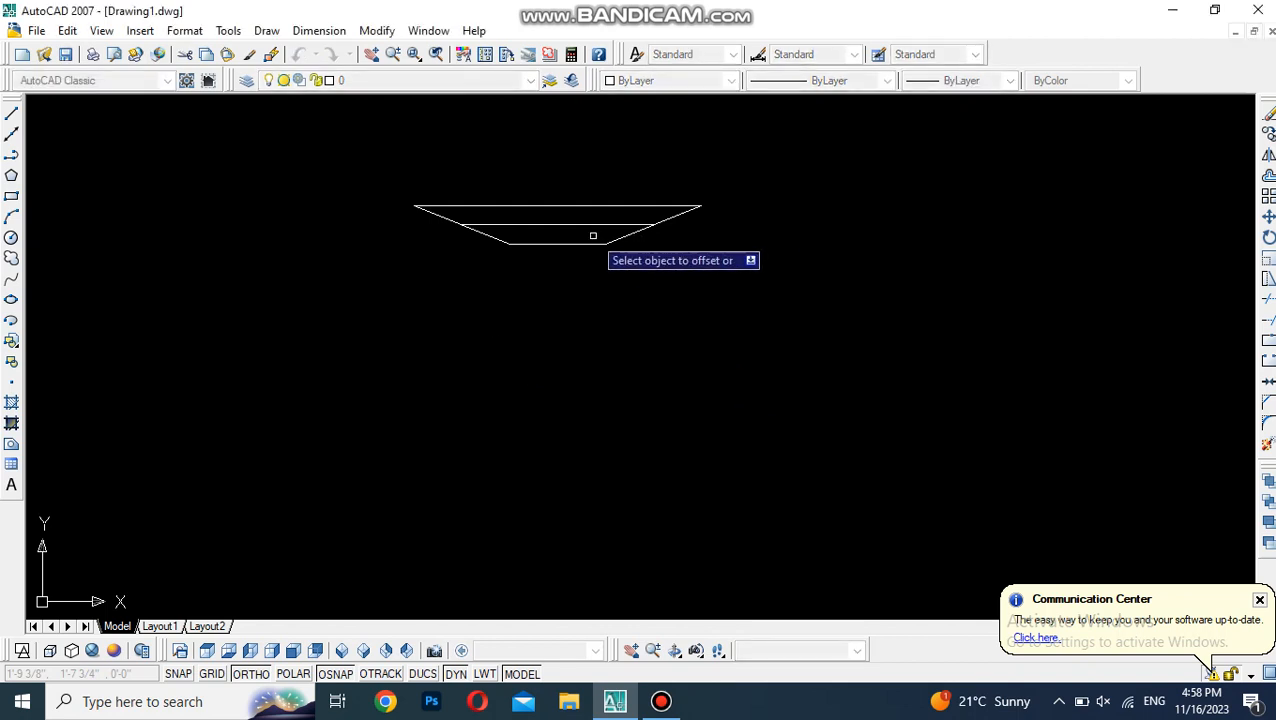
{"action": "left_click", "coordinate": [587, 243]}
{"action": "left_click", "coordinate": [594, 283]}
{"action": "key", "text": "Return"}
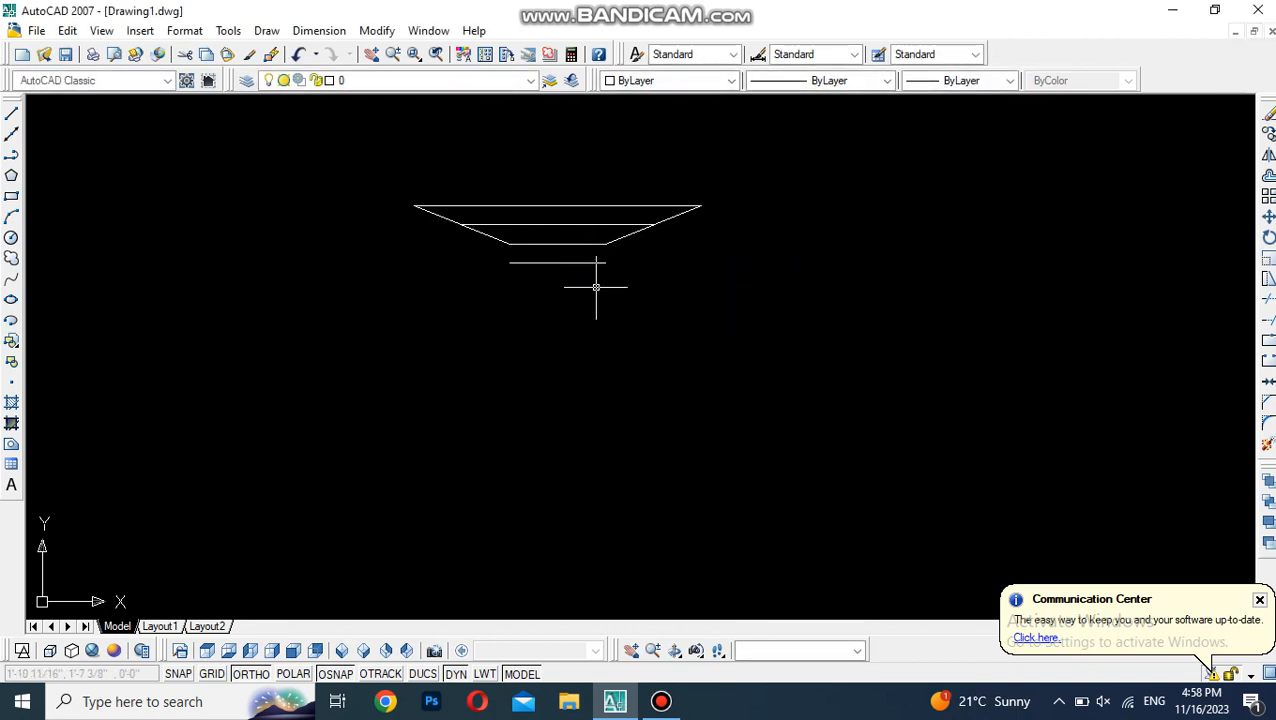
- Extend both slanted sides down to the fourth horizontal line so they meet in a point
{"action": "type", "text": "tr"}
{"action": "key", "text": "Return"}
{"action": "key", "text": "Return"}
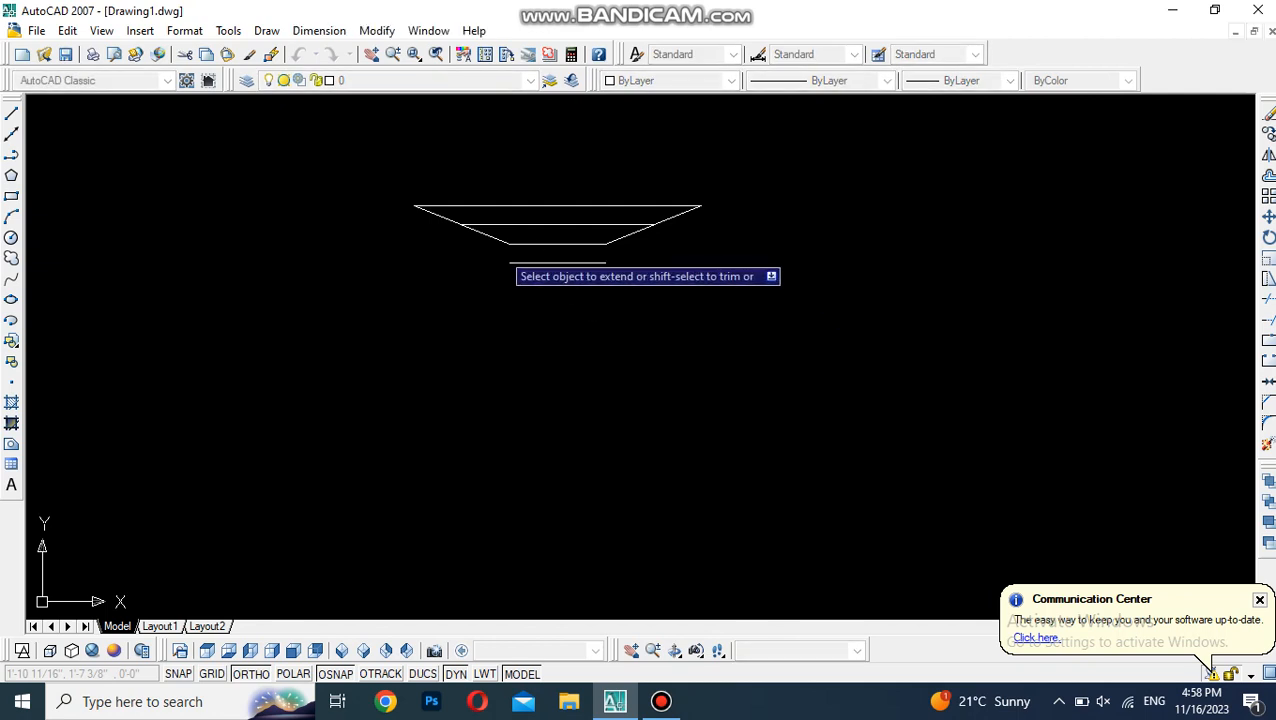
{"action": "left_click", "coordinate": [618, 236]}
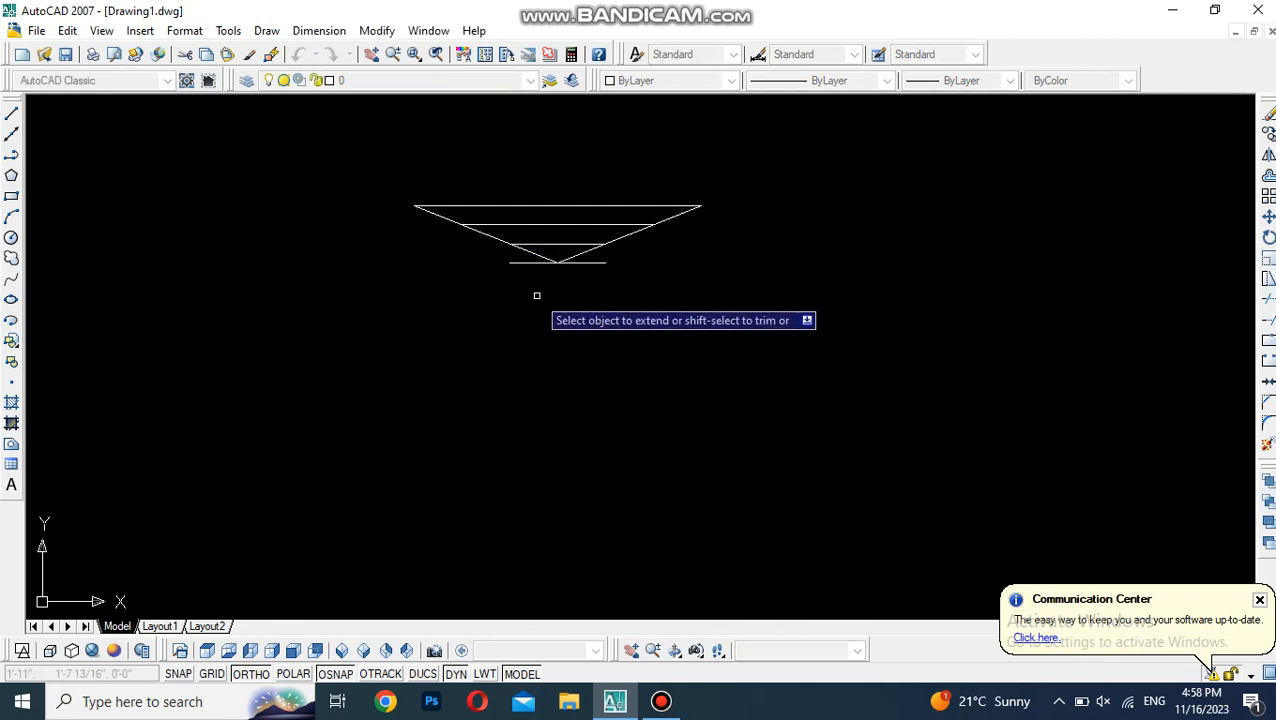
{"action": "key", "text": "Escape"}
- Draw a vertical line about 3/16 inch long between the third and fourth horizontal lines, left of the profile's point
{"action": "type", "text": "l"}
{"action": "key", "text": "Return"}
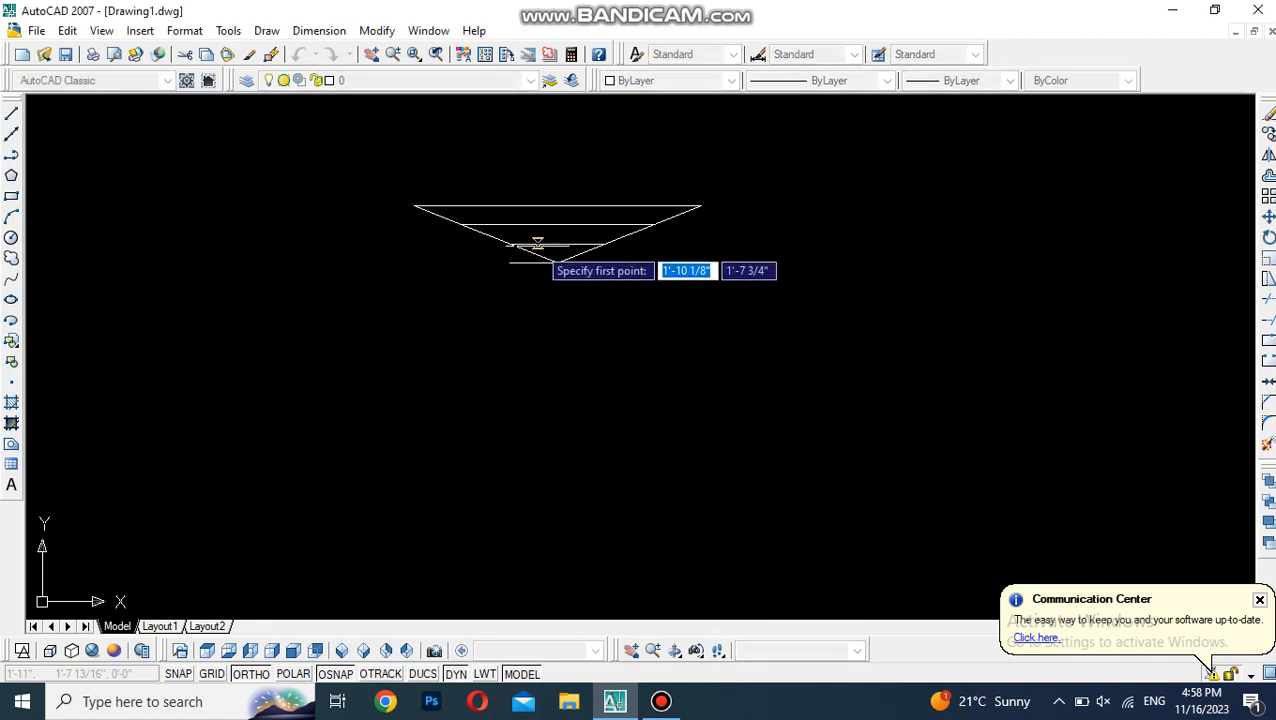
{"action": "left_click", "coordinate": [536, 245]}
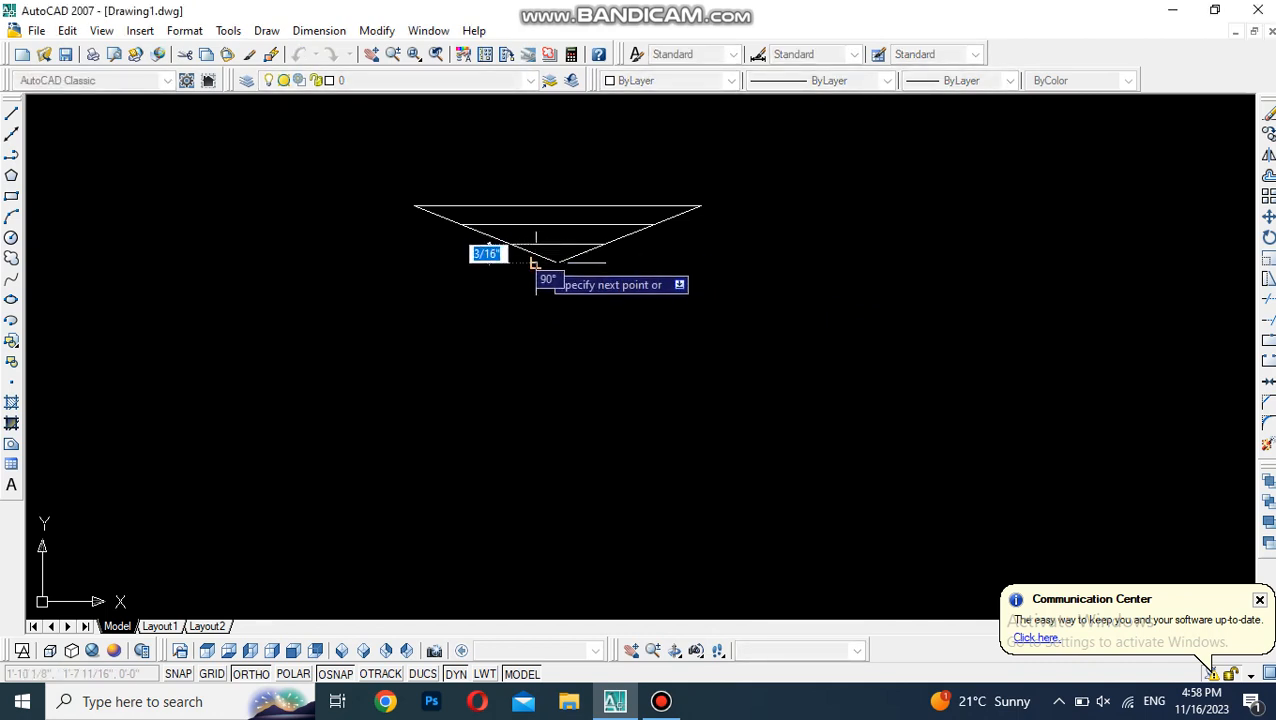
{"action": "left_click", "coordinate": [535, 263]}
{"action": "key", "text": "Return"}
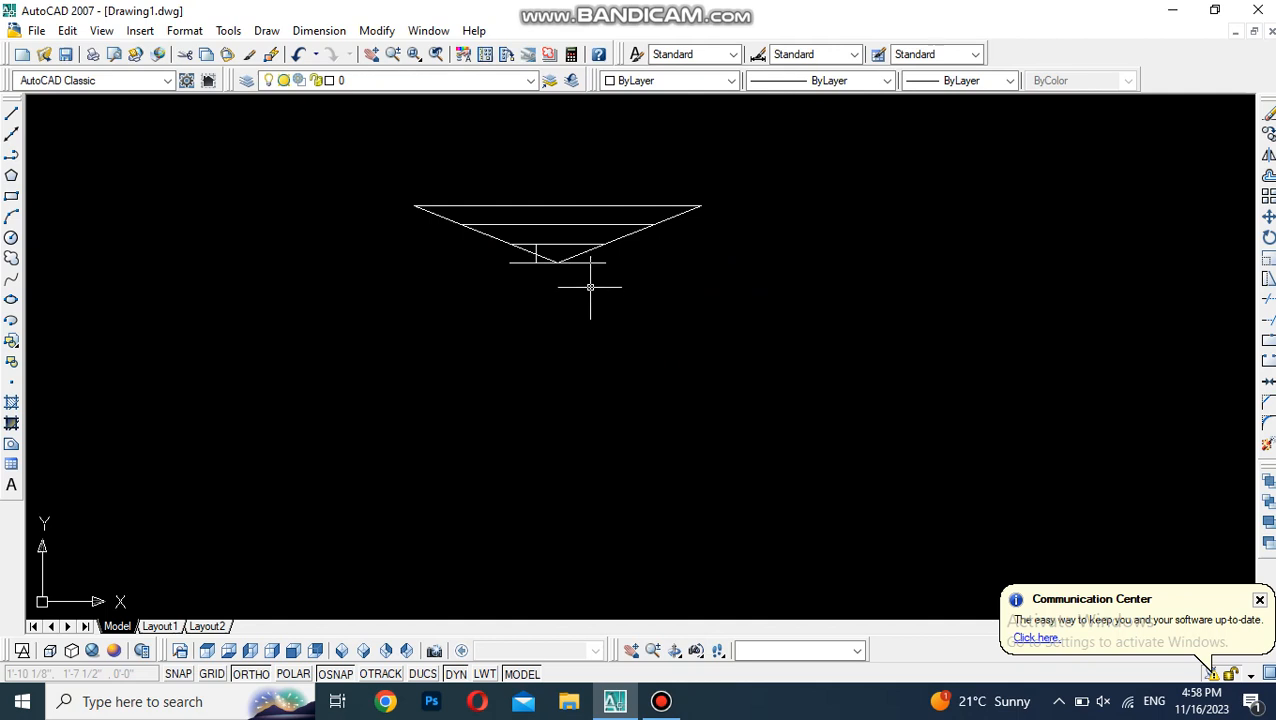
- Mirror the short vertical line about a vertical axis through the profile's bottom point, keeping the original
{"action": "type", "text": "mi"}
{"action": "key", "text": "Return"}
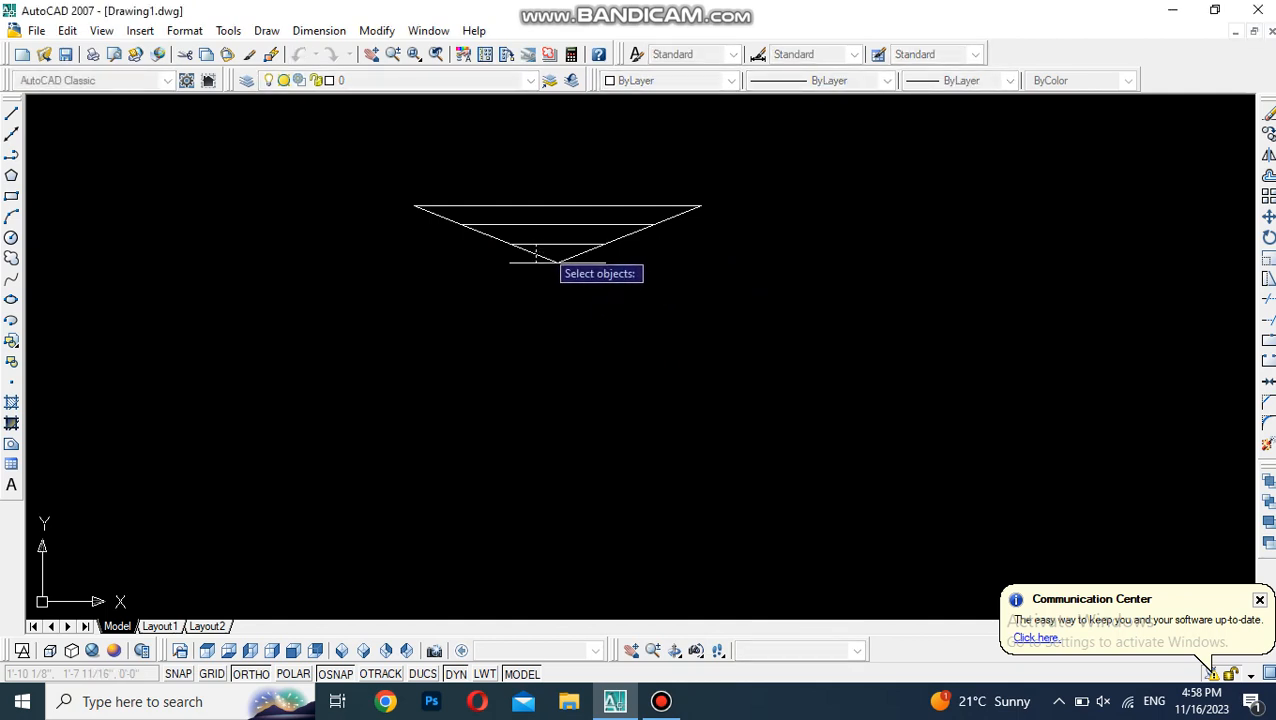
{"action": "key", "text": "Return"}
{"action": "left_click", "coordinate": [557, 262]}
{"action": "left_click", "coordinate": [557, 530]}
{"action": "key", "text": "Return"}
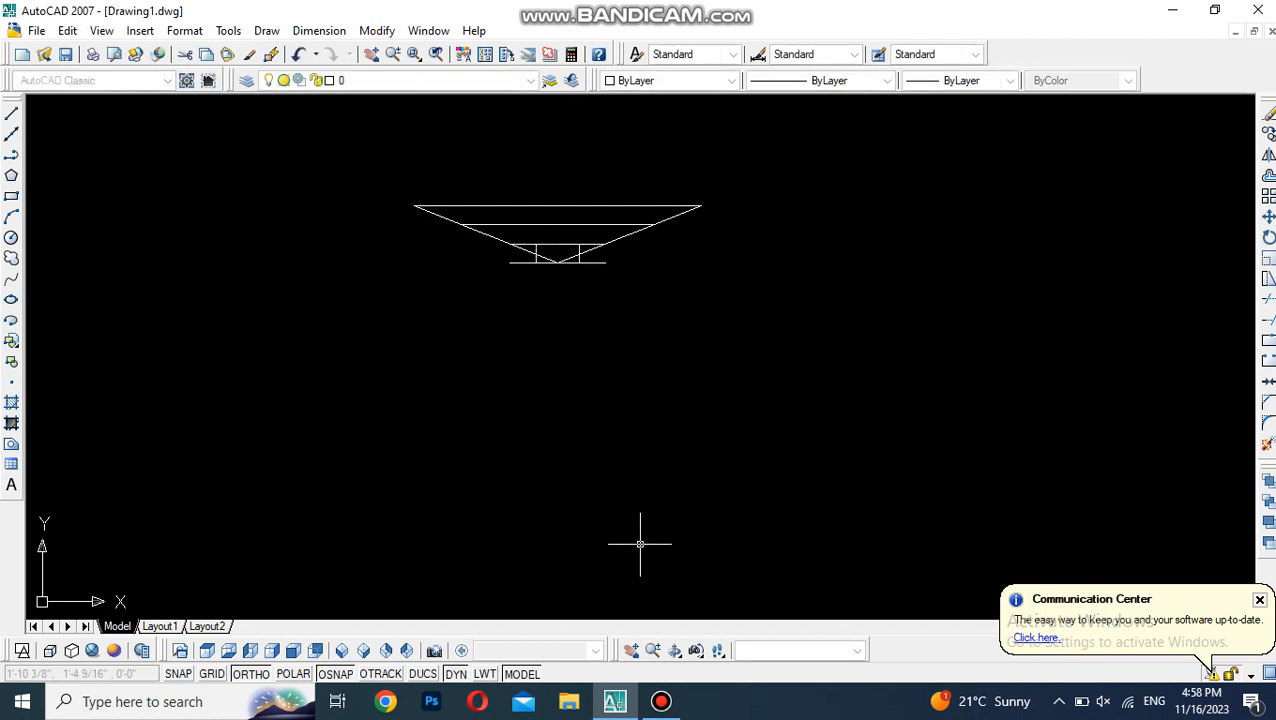
- Trim the slanted sides, short verticals and fourth line into a narrow stepped neck, and delete the leftover third horizontal line
{"action": "type", "text": "tr"}
{"action": "key", "text": "Return"}
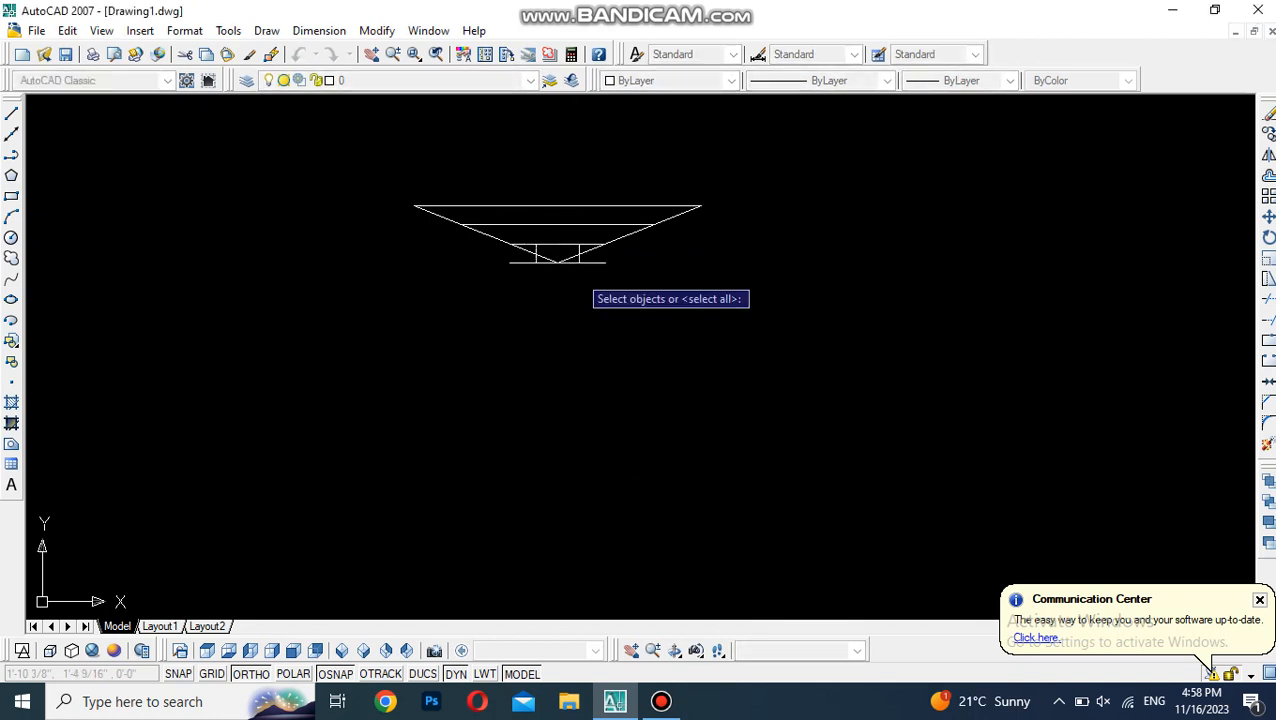
{"action": "key", "text": "Return"}
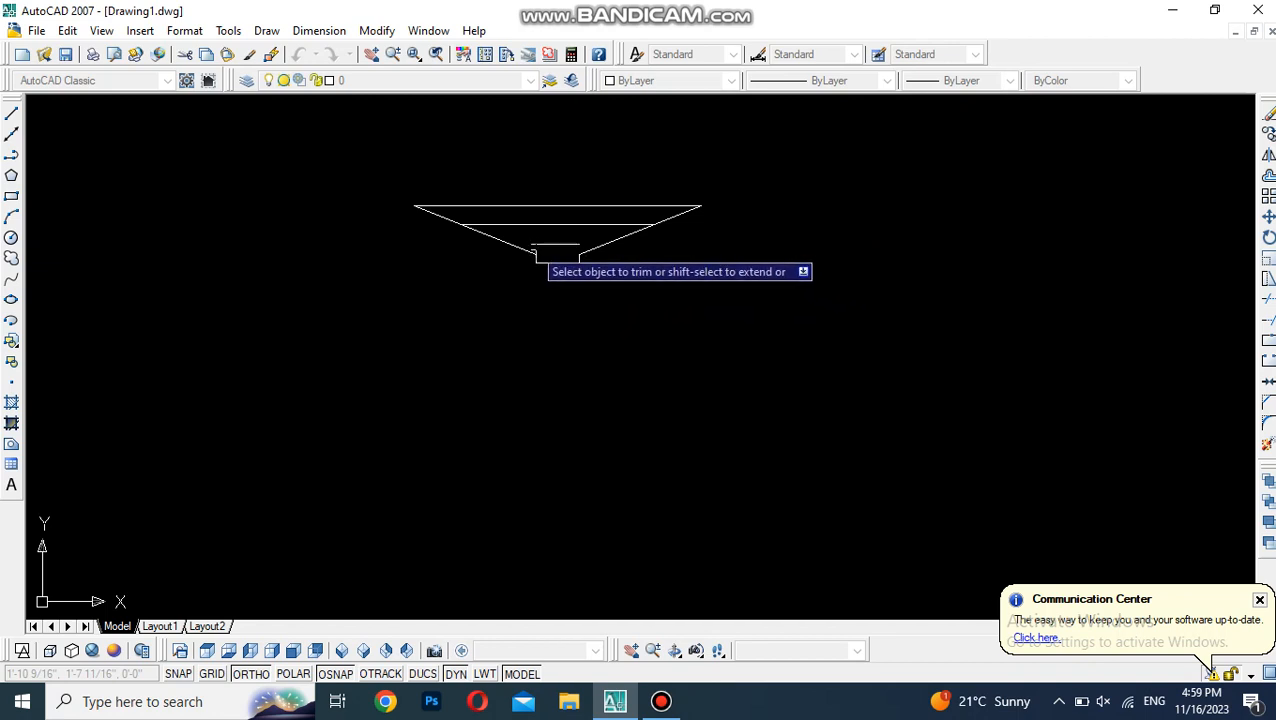
{"action": "key", "text": "Escape"}
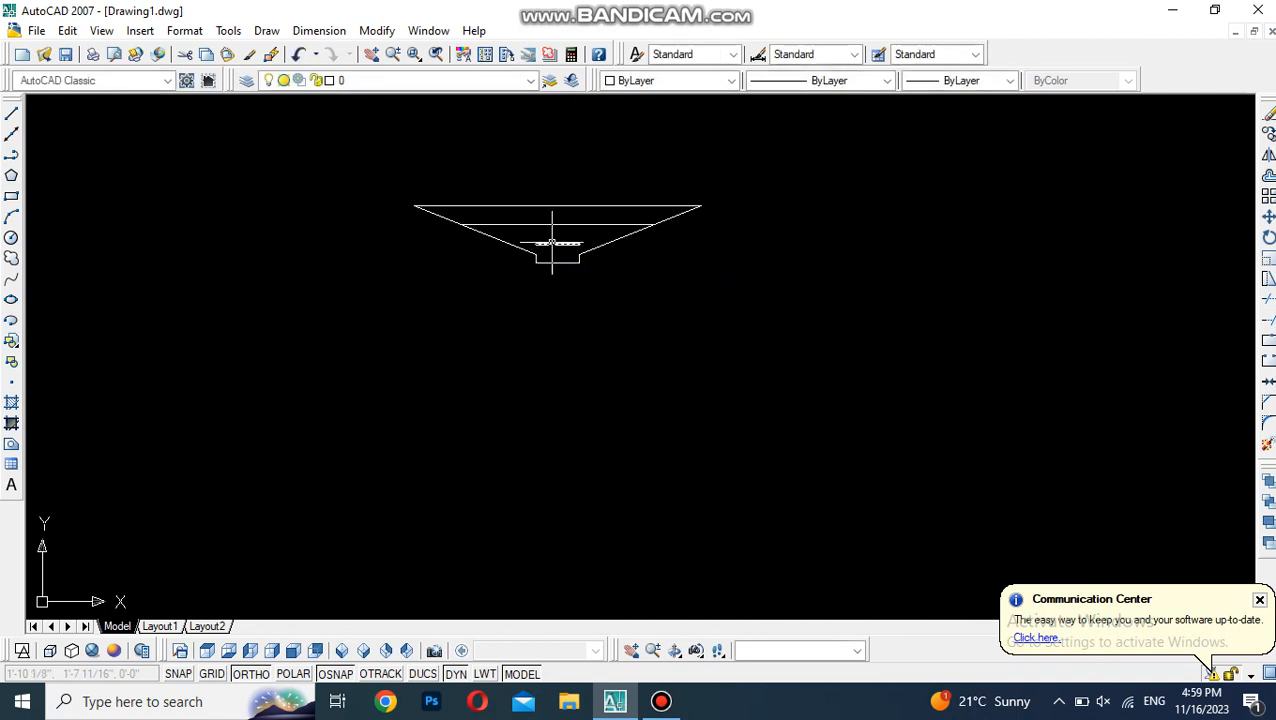
{"action": "left_click", "coordinate": [552, 243]}
{"action": "key", "text": "Delete"}
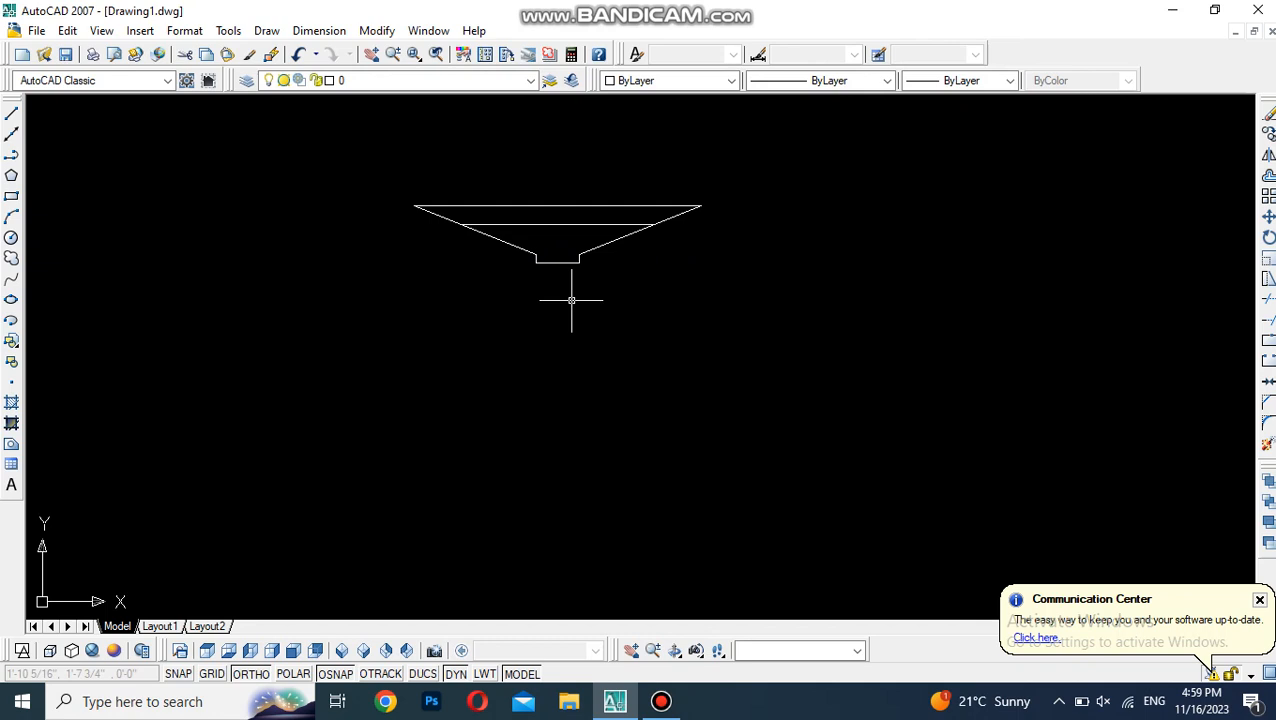
- Draw a 1/2-inch vertical line downward from the left end of the neck's bottom line
{"action": "key", "text": "l"}
{"action": "key", "text": "Return"}
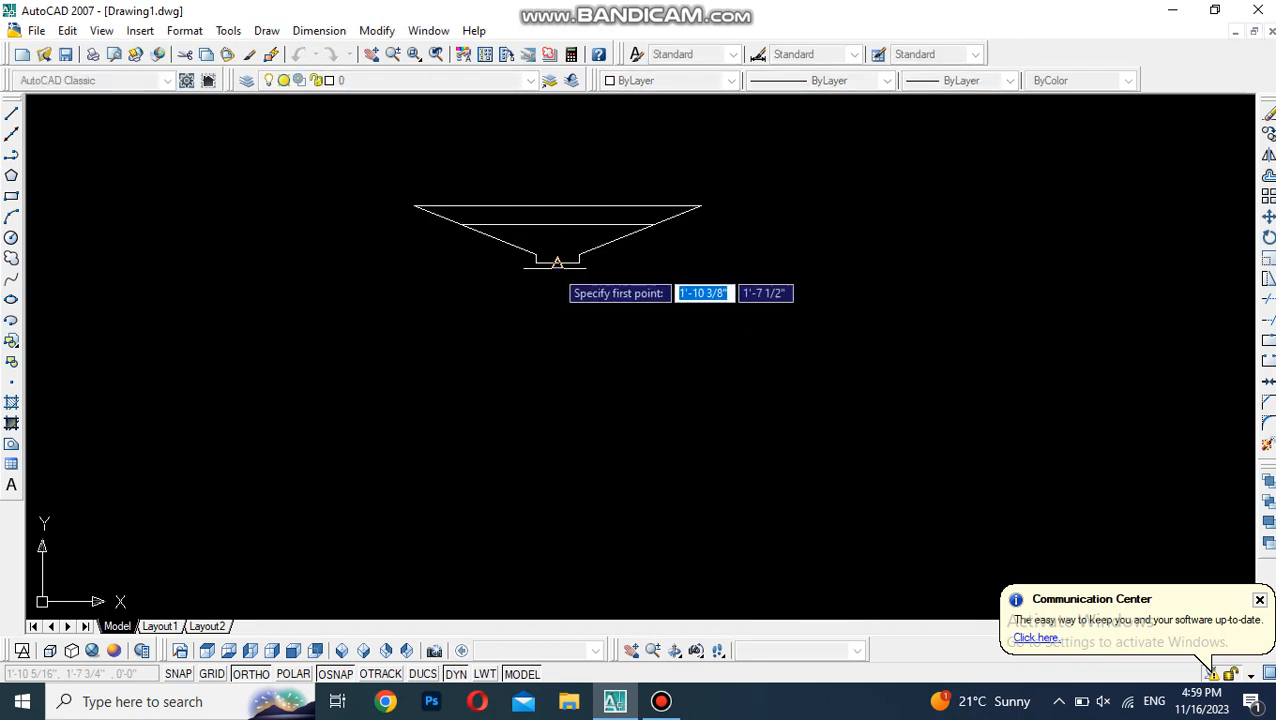
{"action": "left_click", "coordinate": [536, 262]}
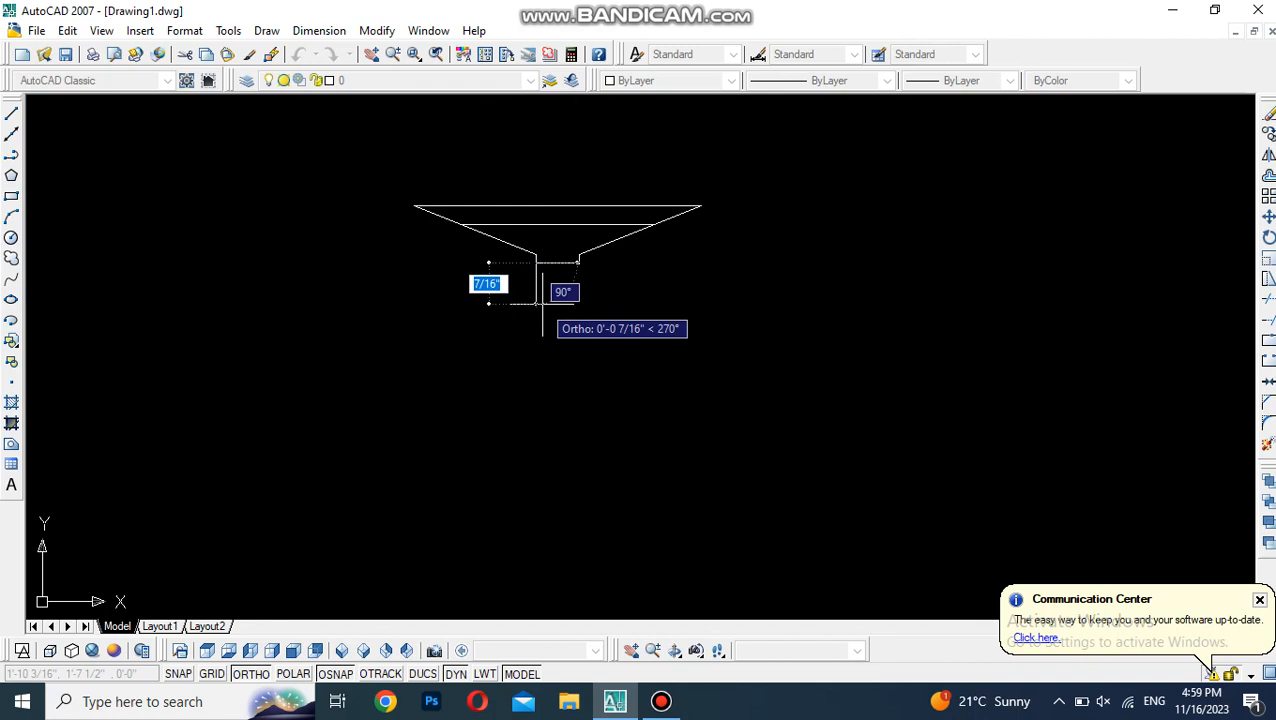
{"action": "type", "text": "1/2"}
{"action": "key", "text": "Return"}
{"action": "key", "text": "Return"}
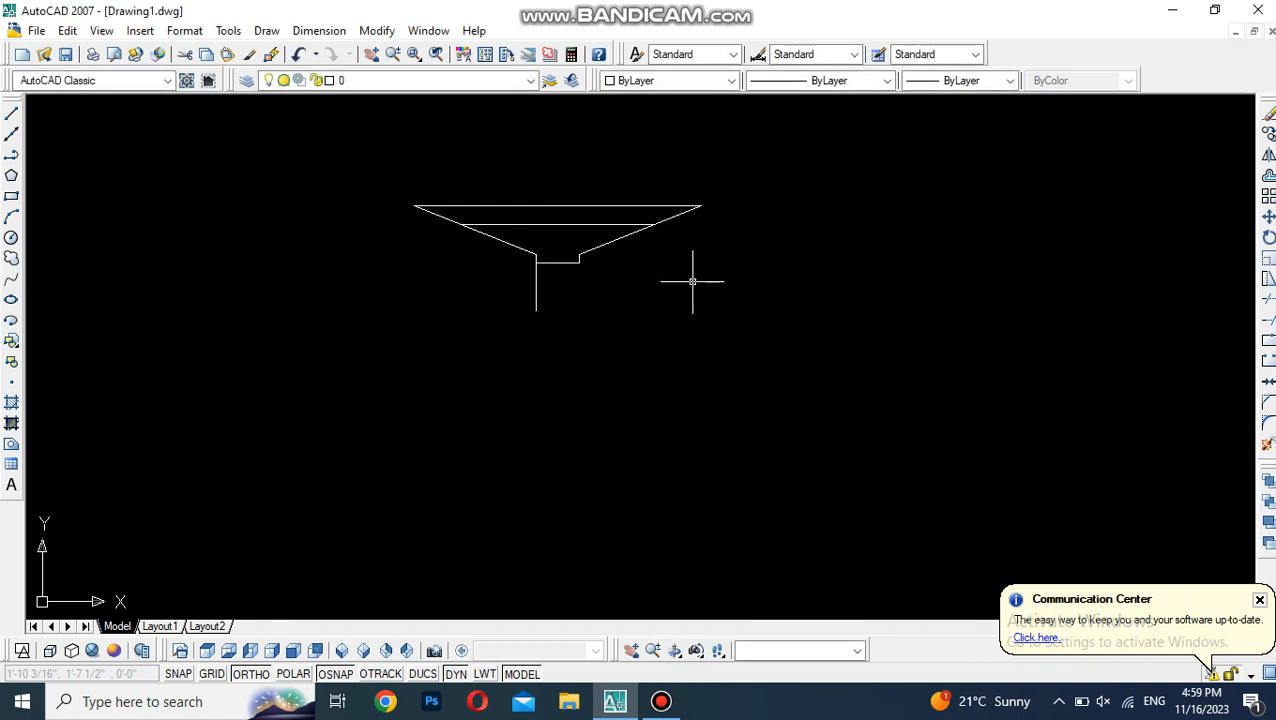
- Mirror the 1/2-inch vertical line about a vertical axis through the midpoint of the neck's bottom line, keeping the original
{"action": "type", "text": "mi"}
{"action": "key", "text": "Return"}
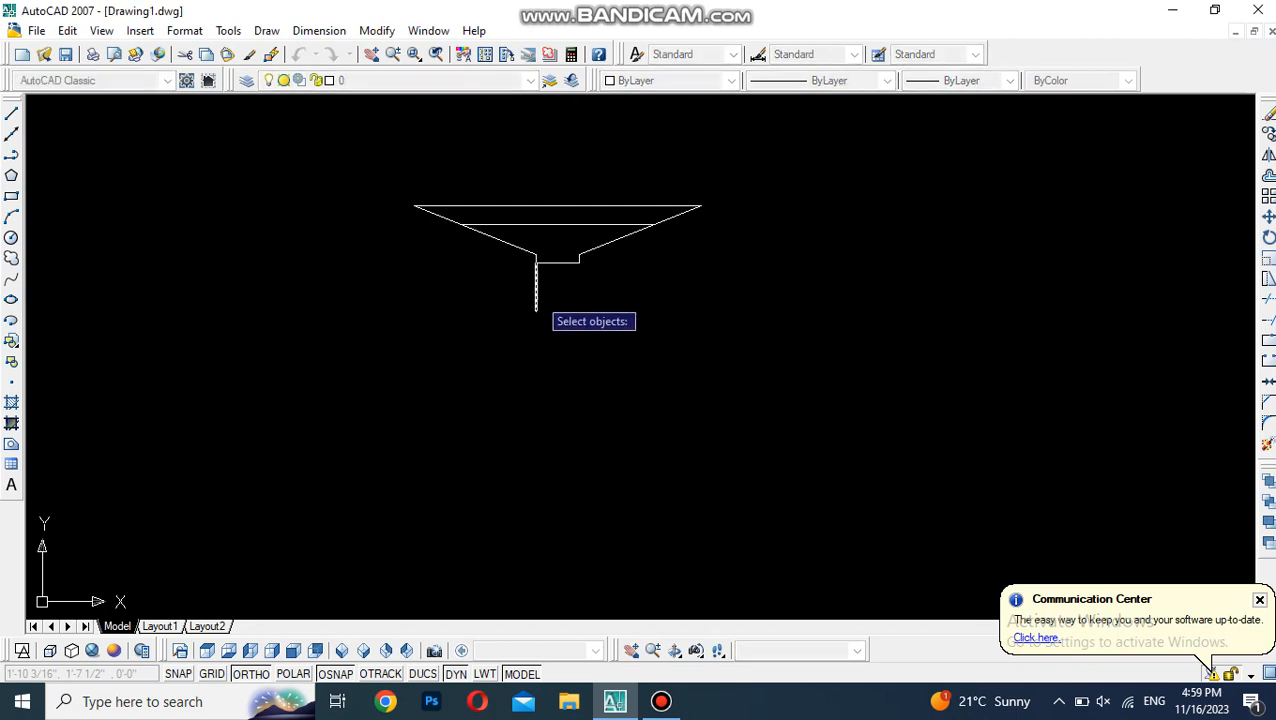
{"action": "left_click", "coordinate": [537, 296]}
{"action": "key", "text": "Return"}
{"action": "left_click", "coordinate": [558, 262]}
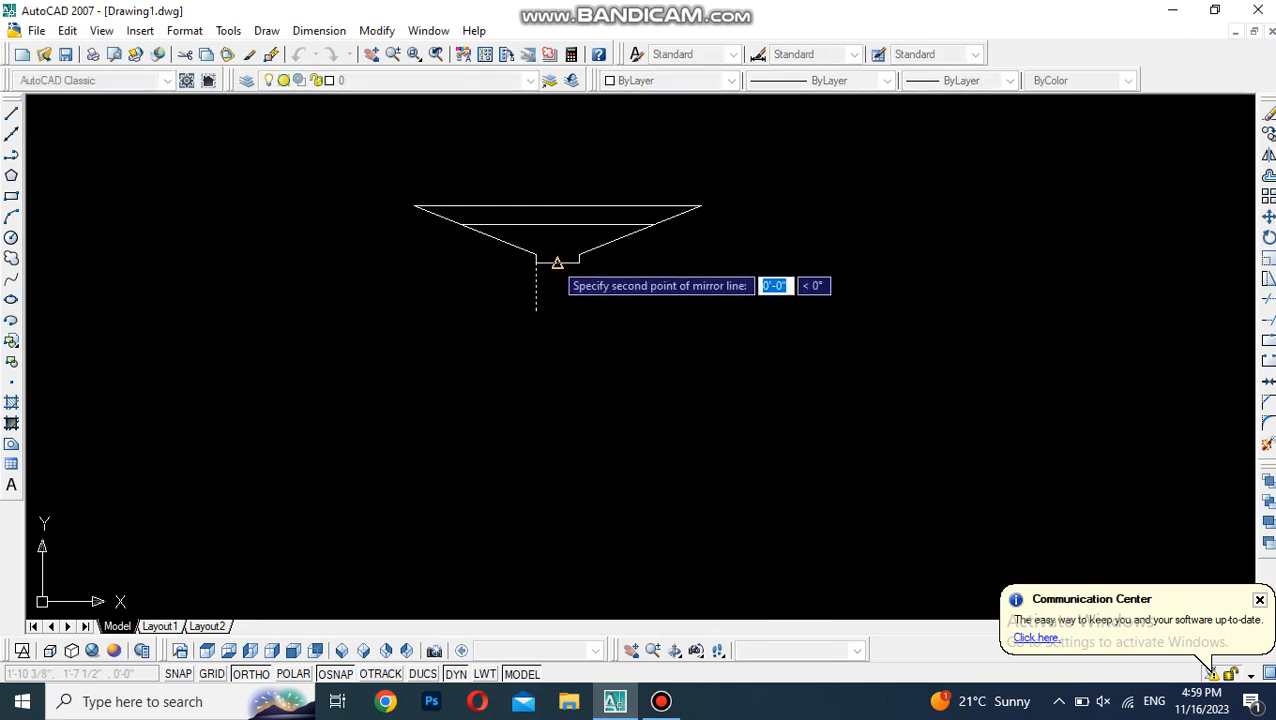
{"action": "left_click", "coordinate": [572, 430]}
{"action": "key", "text": "Return"}
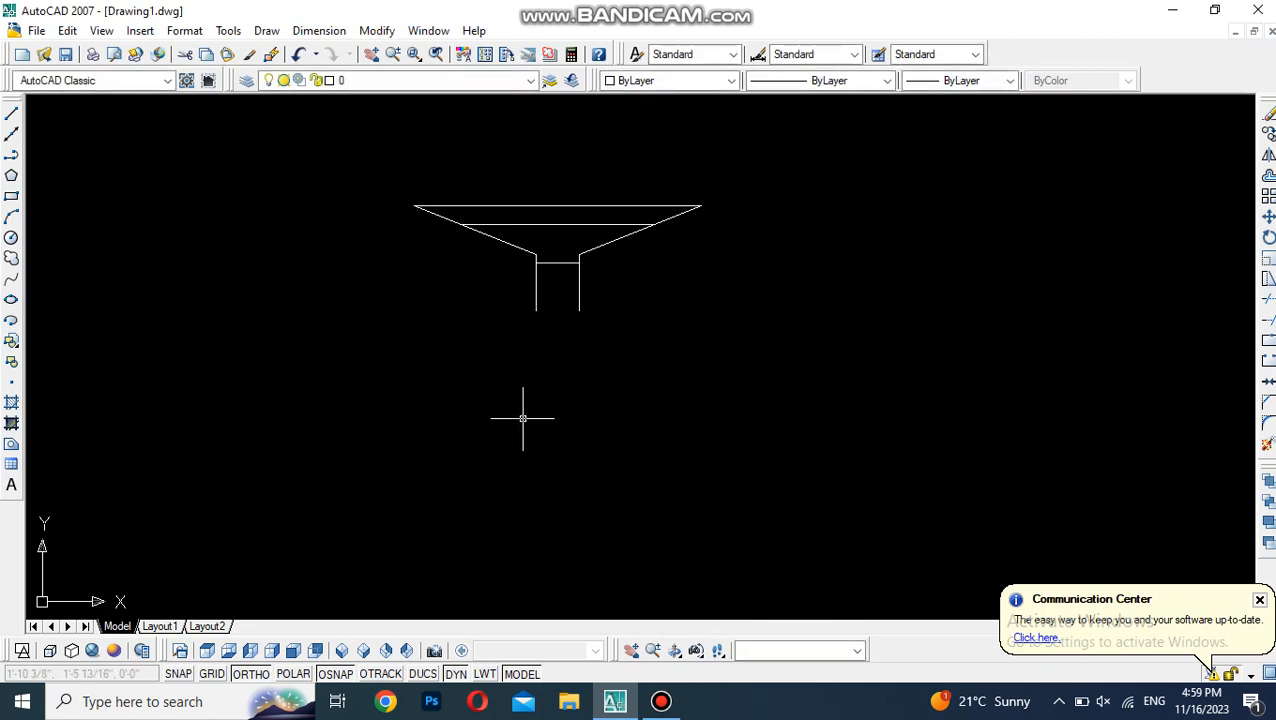
- Draw a 3-inch vertical centre line downward from the midpoint of the neck's bottom line
{"action": "type", "text": "l"}
{"action": "key", "text": "Return"}
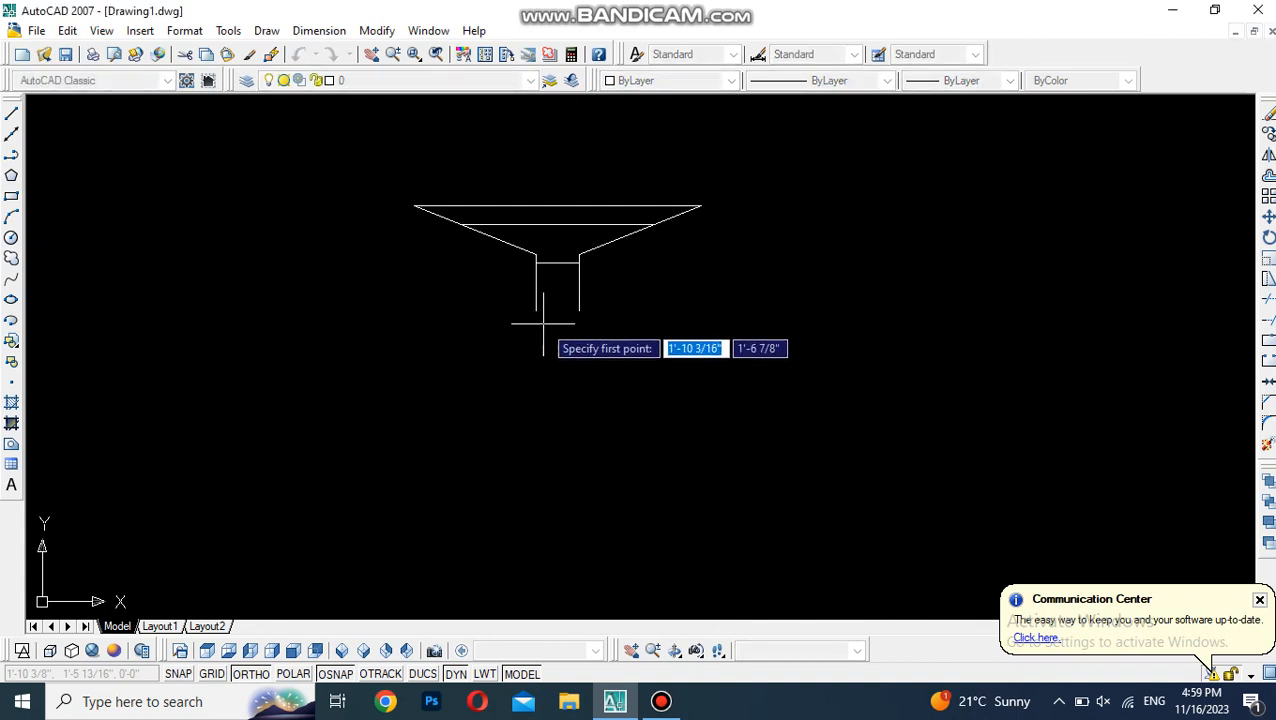
{"action": "left_click", "coordinate": [558, 262]}
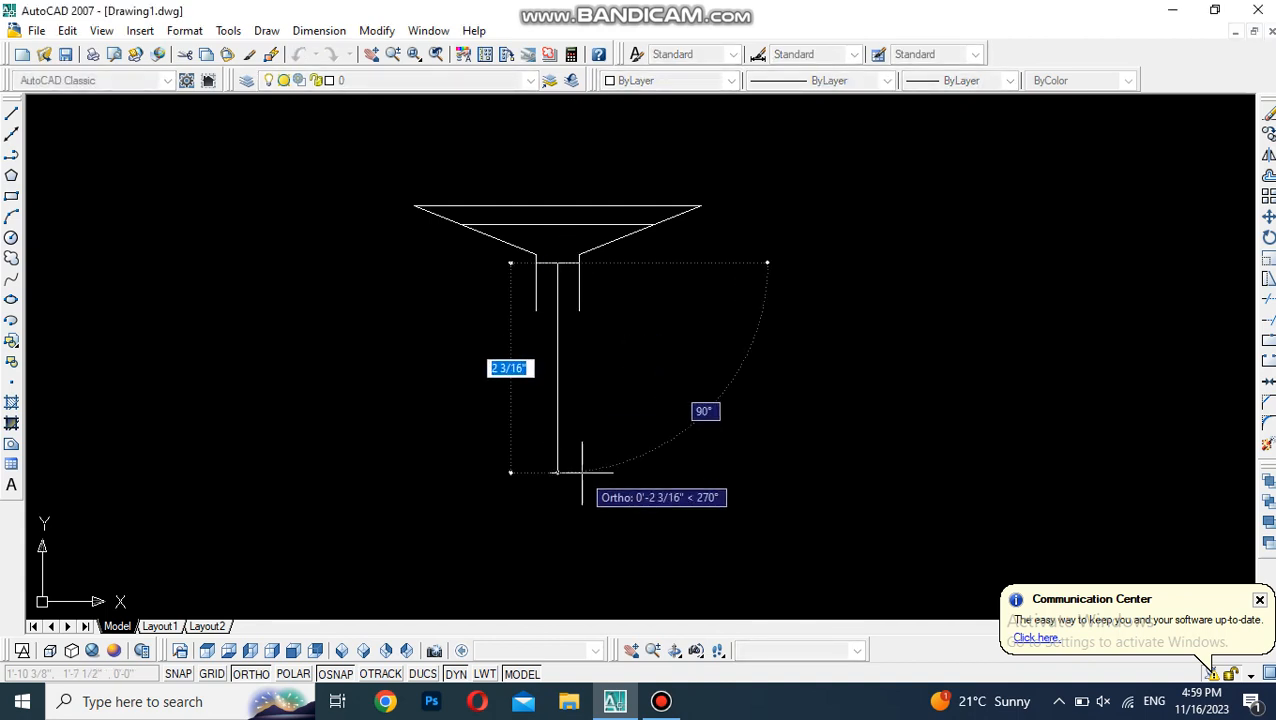
{"action": "type", "text": "3"}
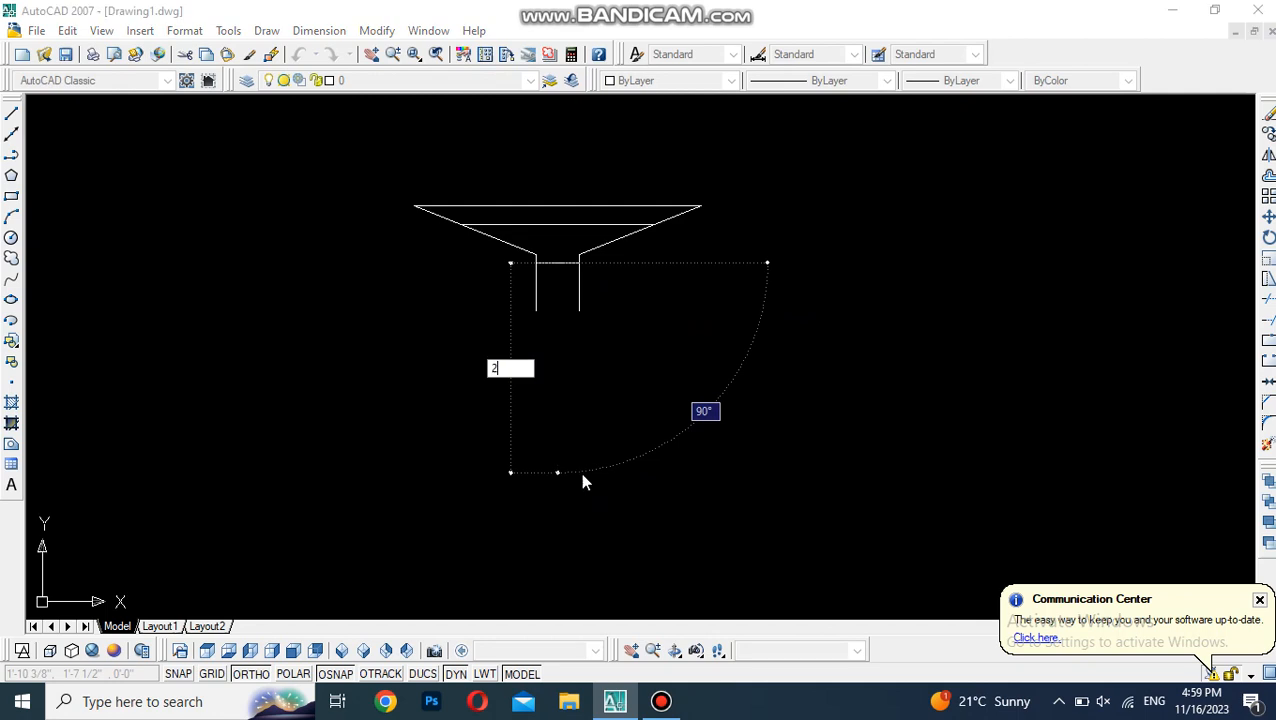
{"action": "key", "text": "Return"}
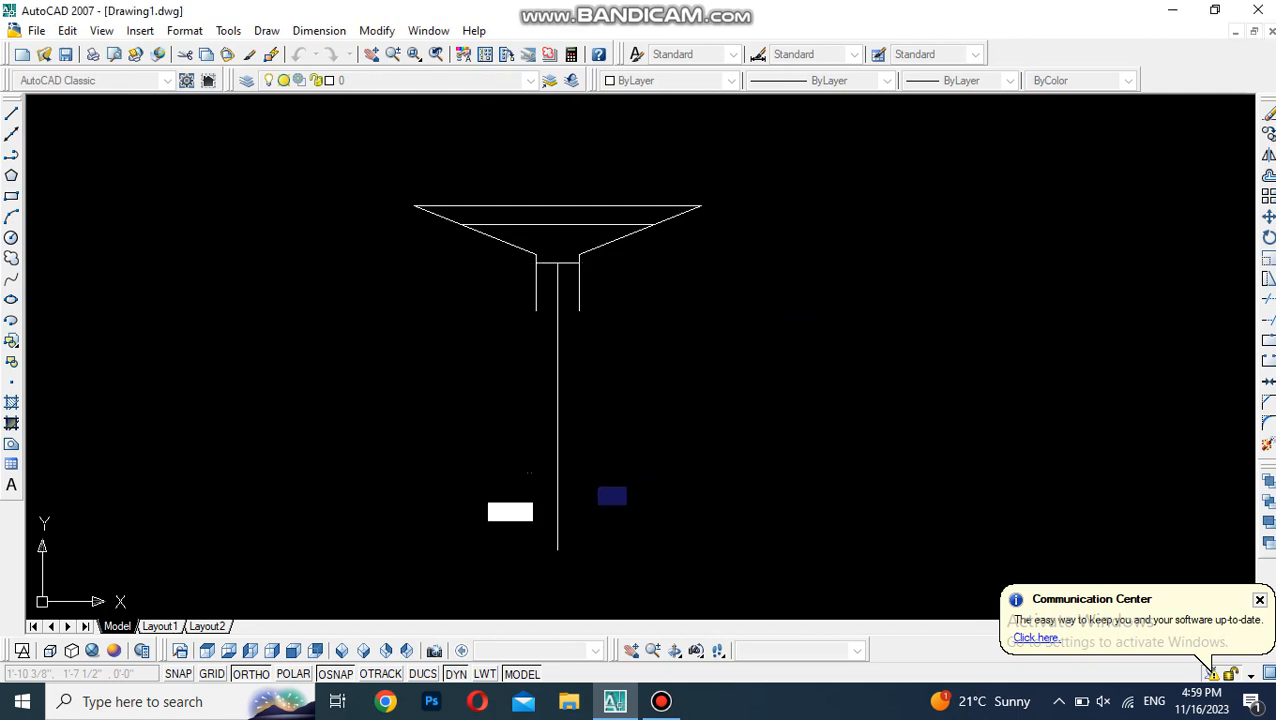
{"action": "key", "text": "Return"}
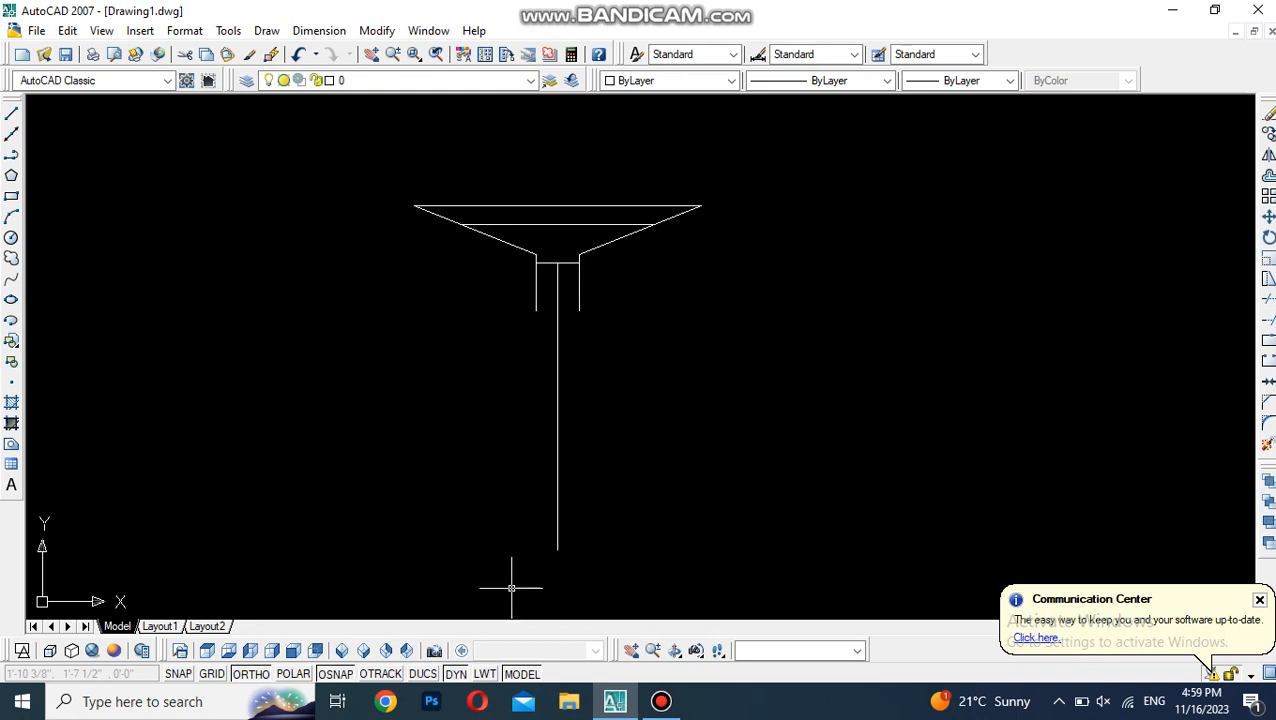
- Try a 0.5-inch horizontal line to the right from the centre line's lower end, and delete it
{"action": "key", "text": "Return"}
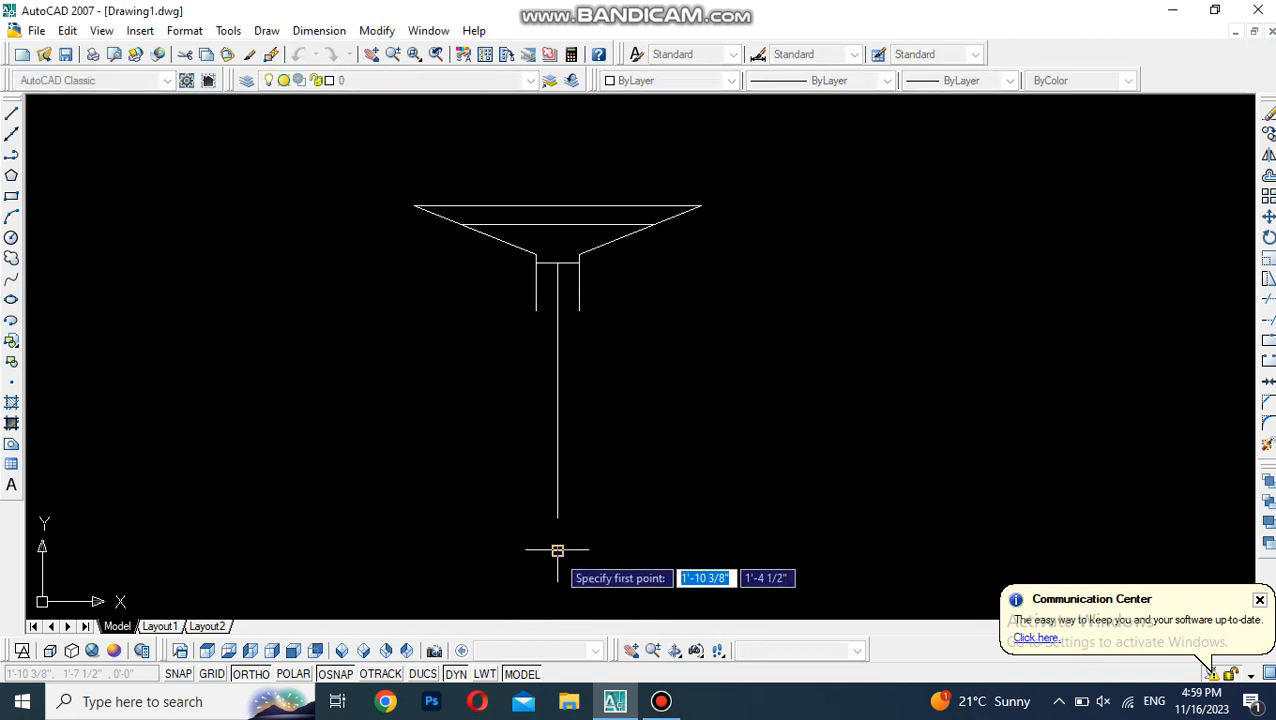
{"action": "left_click", "coordinate": [557, 550]}
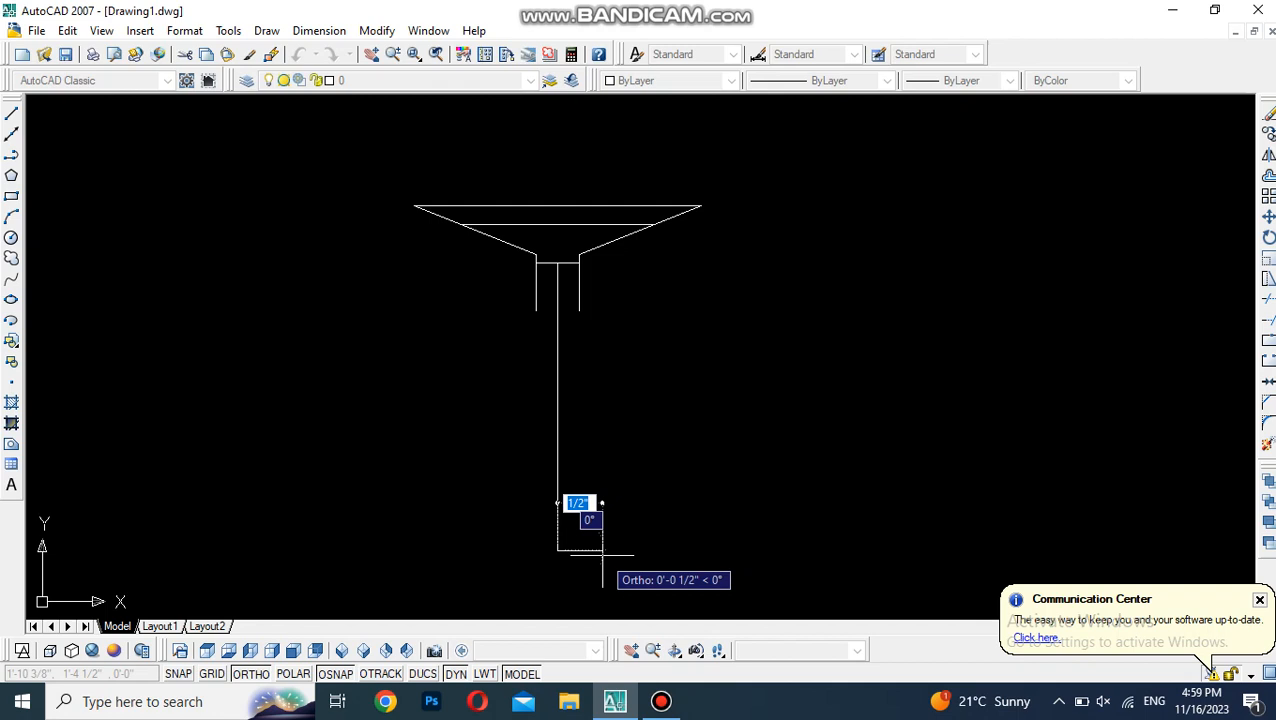
{"action": "type", "text": ".5"}
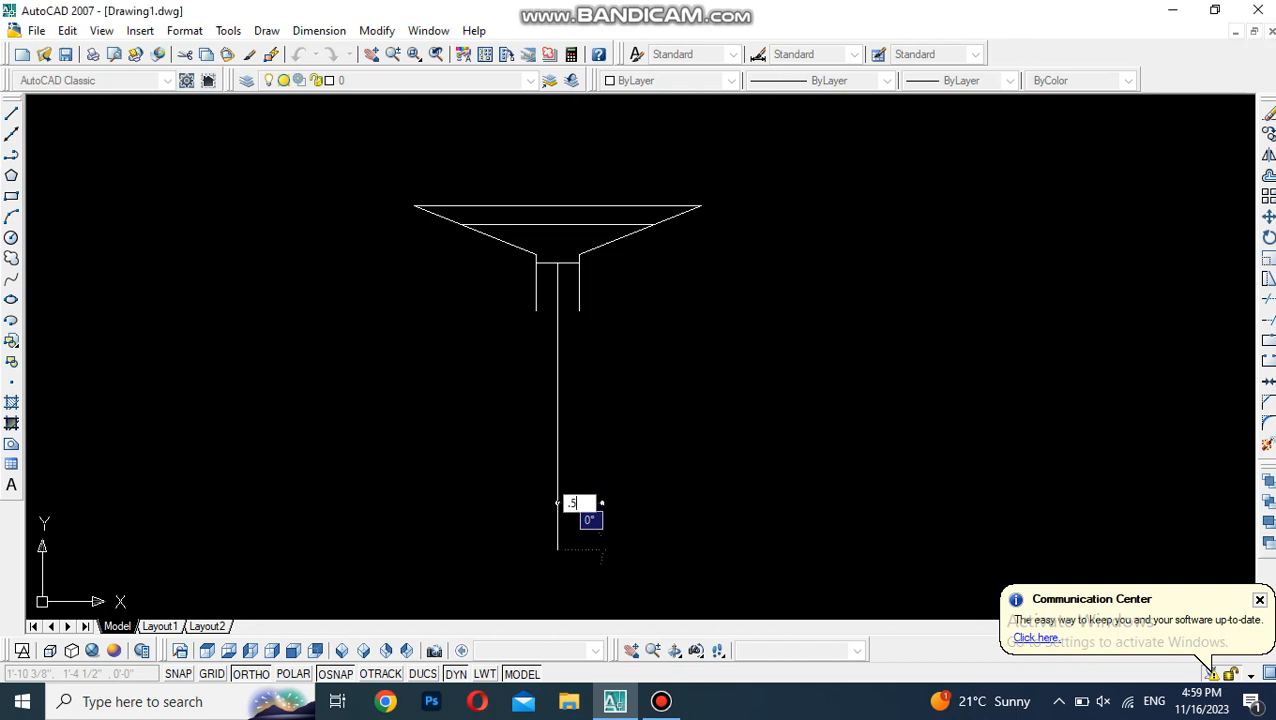
{"action": "key", "text": "Return"}
{"action": "key", "text": "Return"}
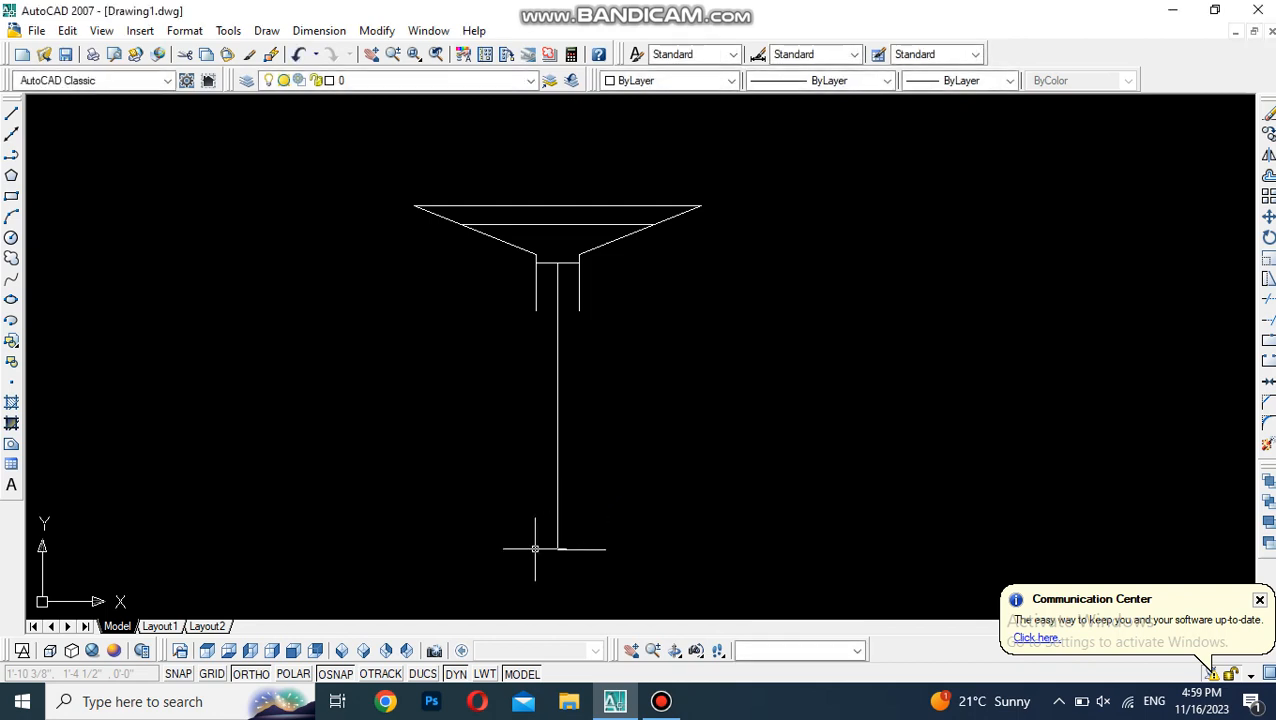
{"action": "left_click", "coordinate": [650, 511]}
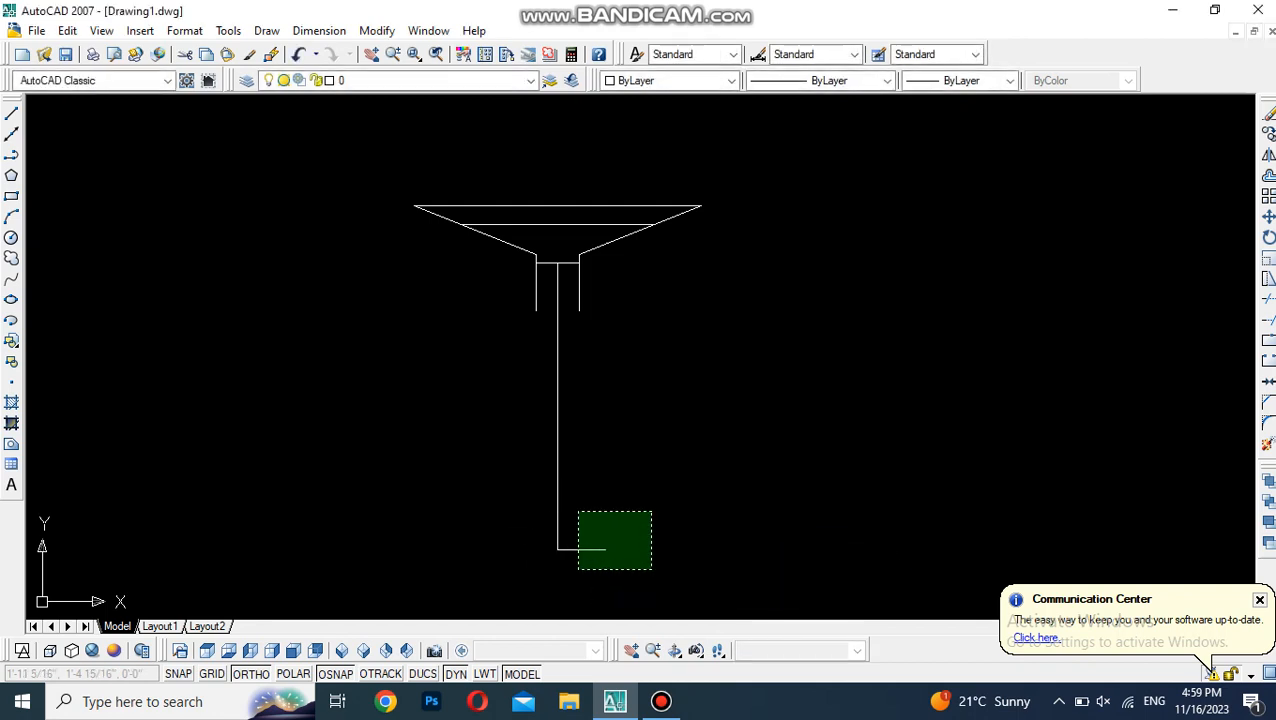
{"action": "left_click", "coordinate": [578, 566]}
{"action": "key", "text": "Delete"}
- Draw a 0.2-inch horizontal line to the right from the centre line's lower end
{"action": "type", "text": "l"}
{"action": "key", "text": "Return"}
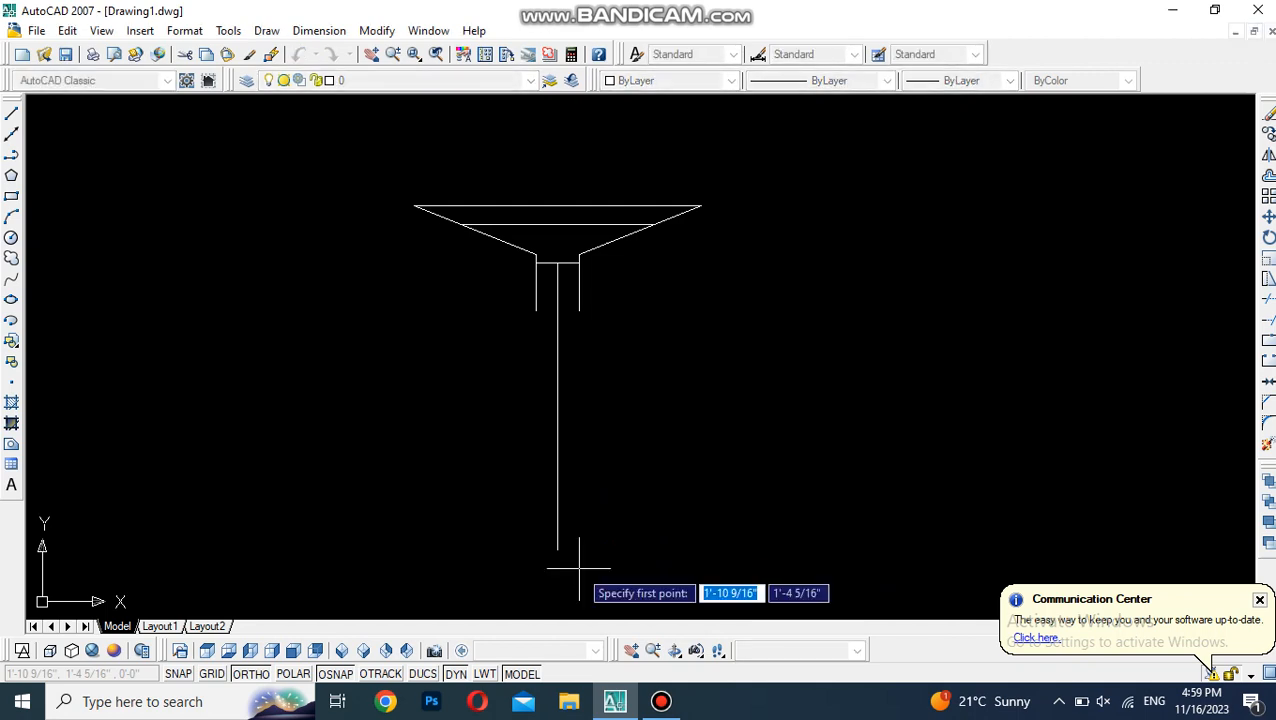
{"action": "left_click", "coordinate": [563, 548]}
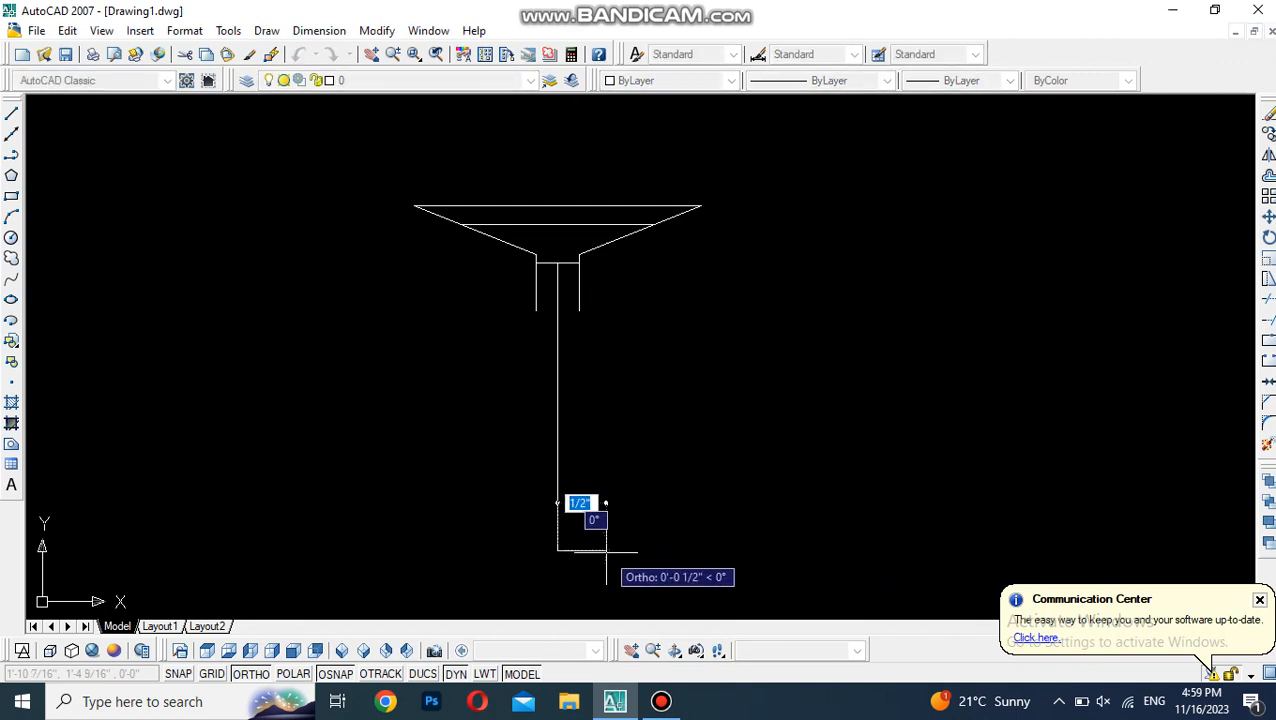
{"action": "type", "text": ".2"}
{"action": "key", "text": "Return"}
{"action": "key", "text": "Return"}
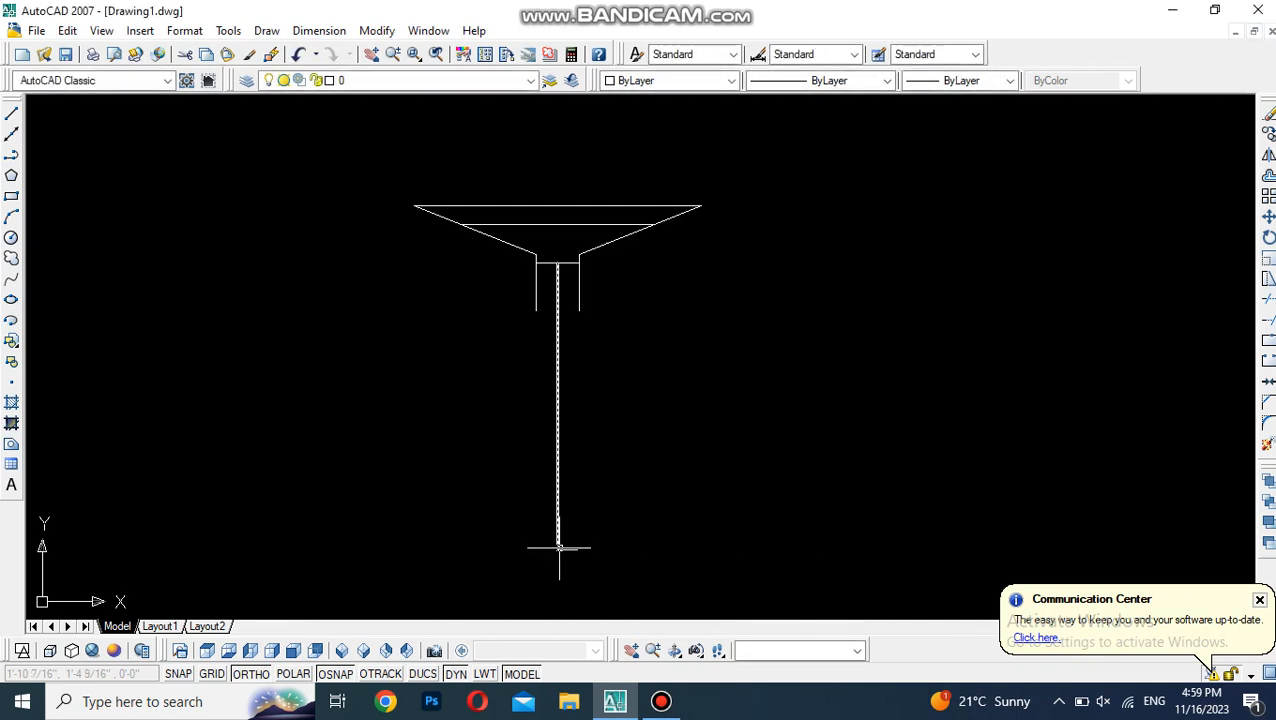
{"action": "key", "text": "Return"}
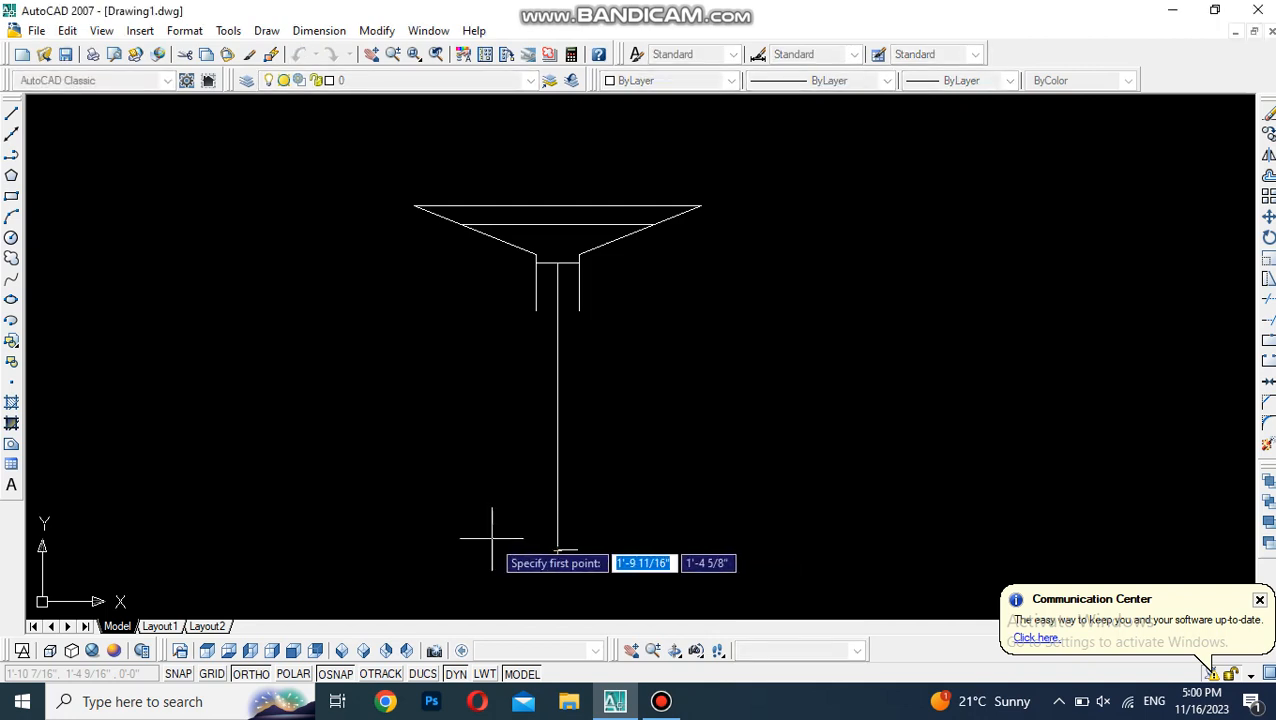
{"action": "type", "text": "2"}
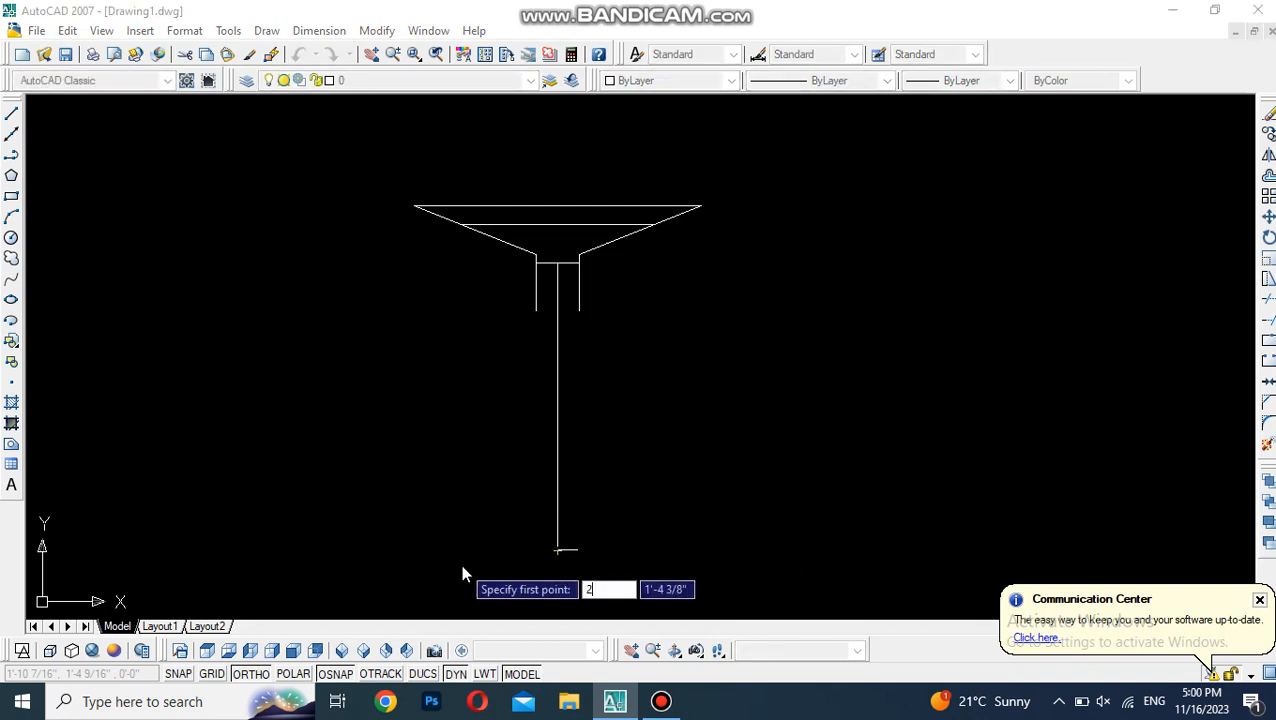
{"action": "key", "text": "BackSpace"}
{"action": "type", "text": ".2"}
{"action": "key", "text": "Return"}
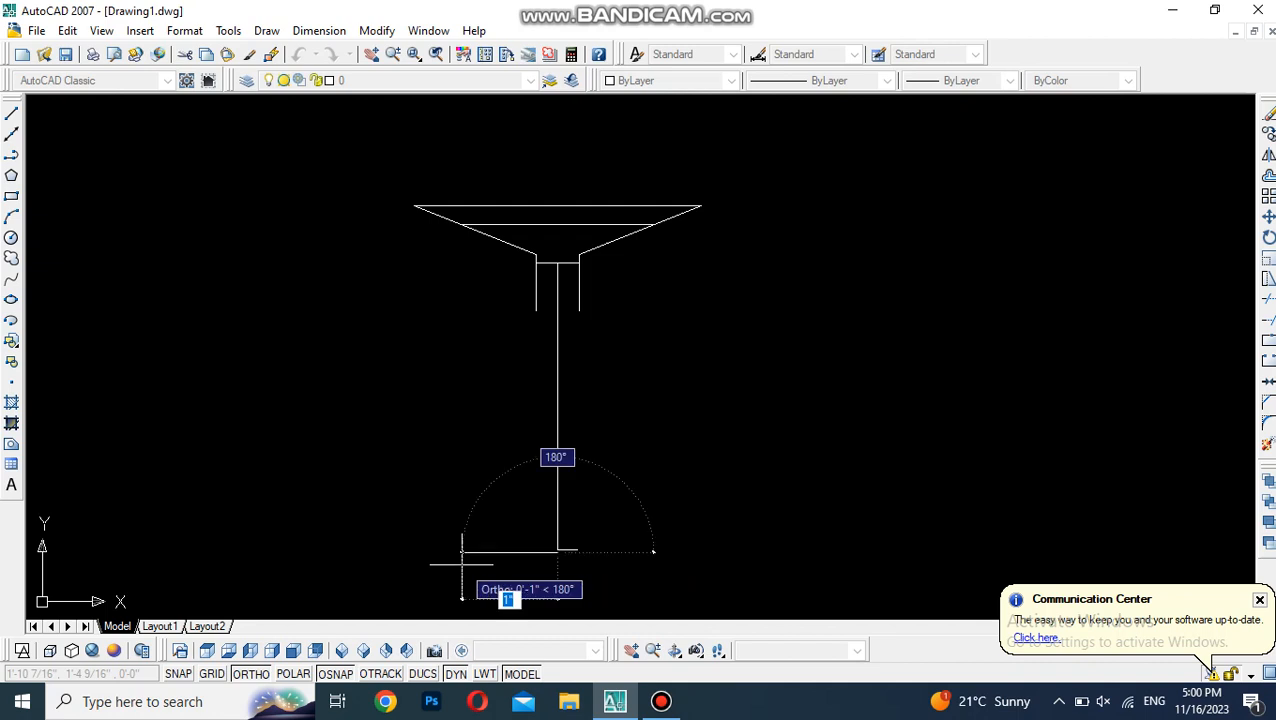
{"action": "key", "text": "Escape"}
- Draw a 0.2-inch horizontal line to the left from the centre line's lower end
{"action": "key", "text": "Return"}
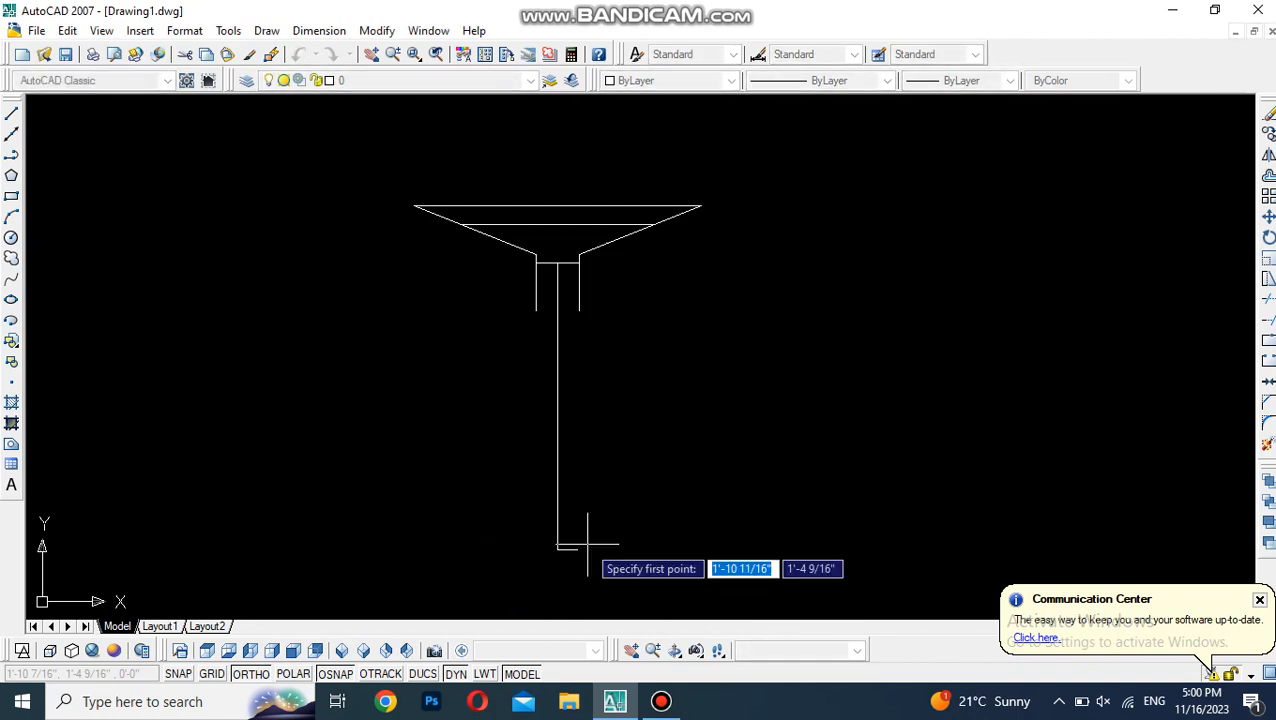
{"action": "left_click", "coordinate": [557, 549]}
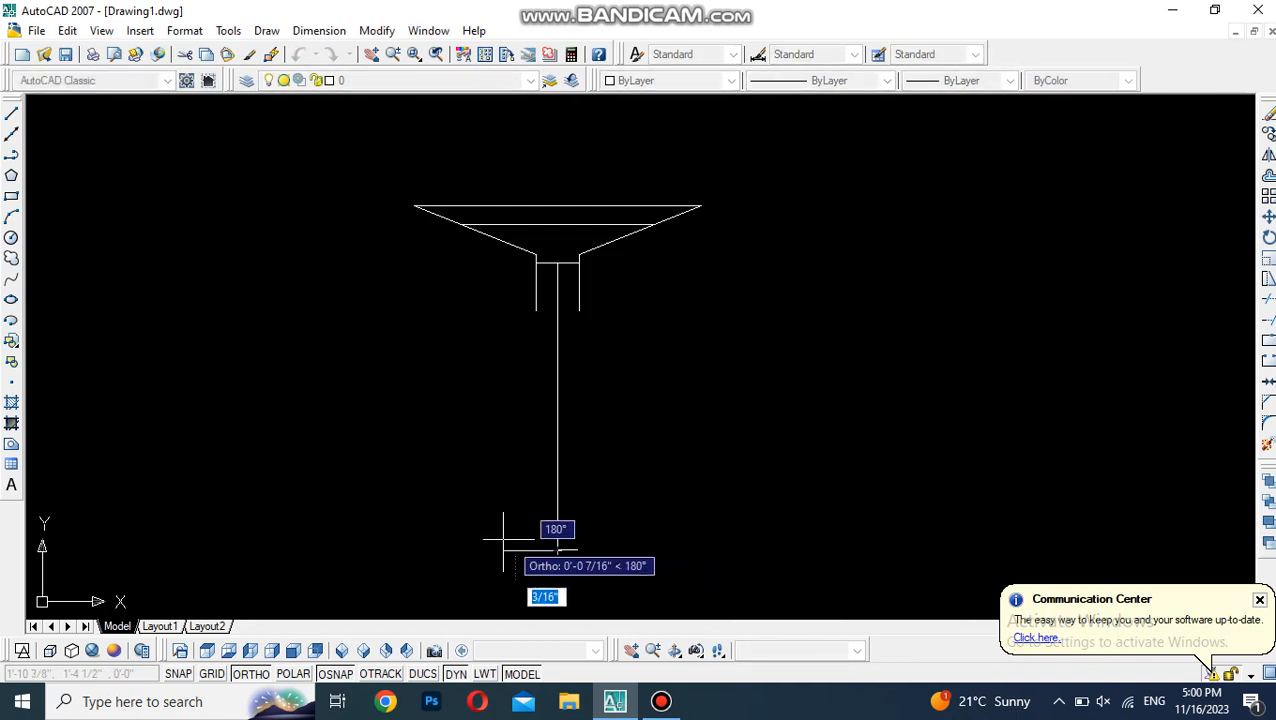
{"action": "type", "text": ".2"}
{"action": "key", "text": "Return"}
{"action": "key", "text": "Return"}
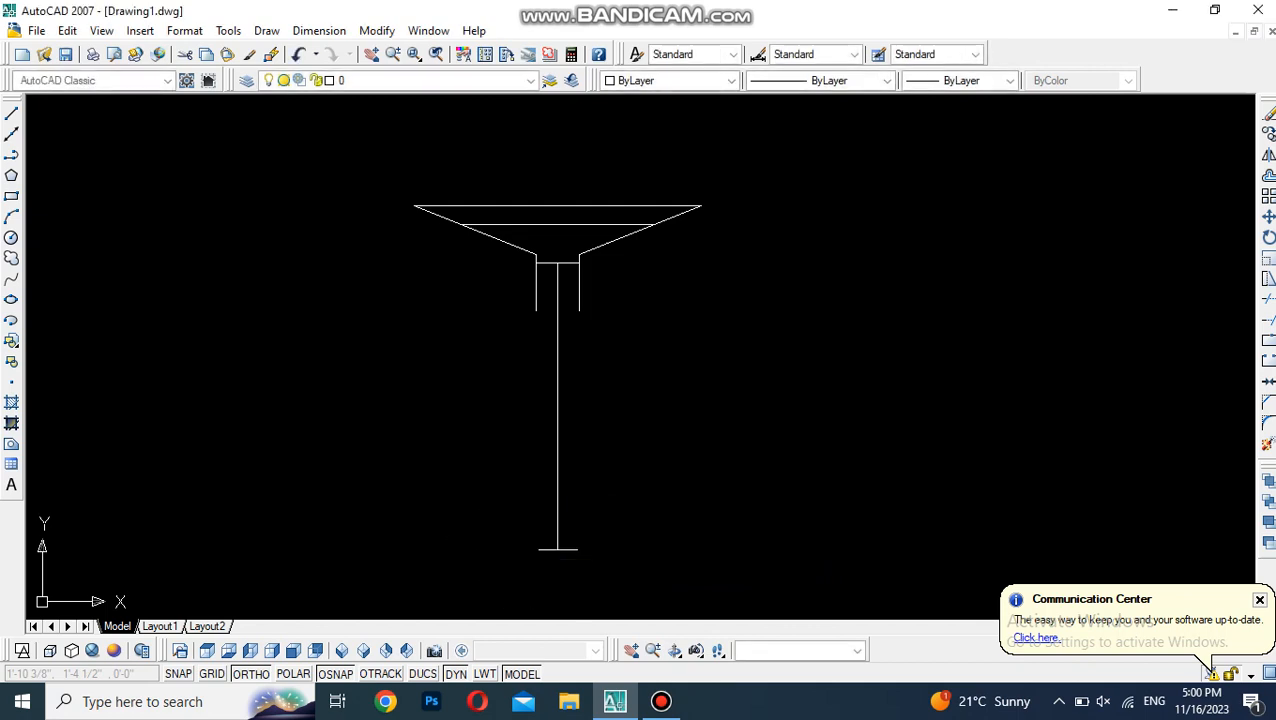
- With Ortho off, draw a left-bulging arc from the left neck line's lower end through about 1'-9", 1'-5 3/4" to the short base line's left end
{"action": "type", "text": "a"}
{"action": "key", "text": "Return"}
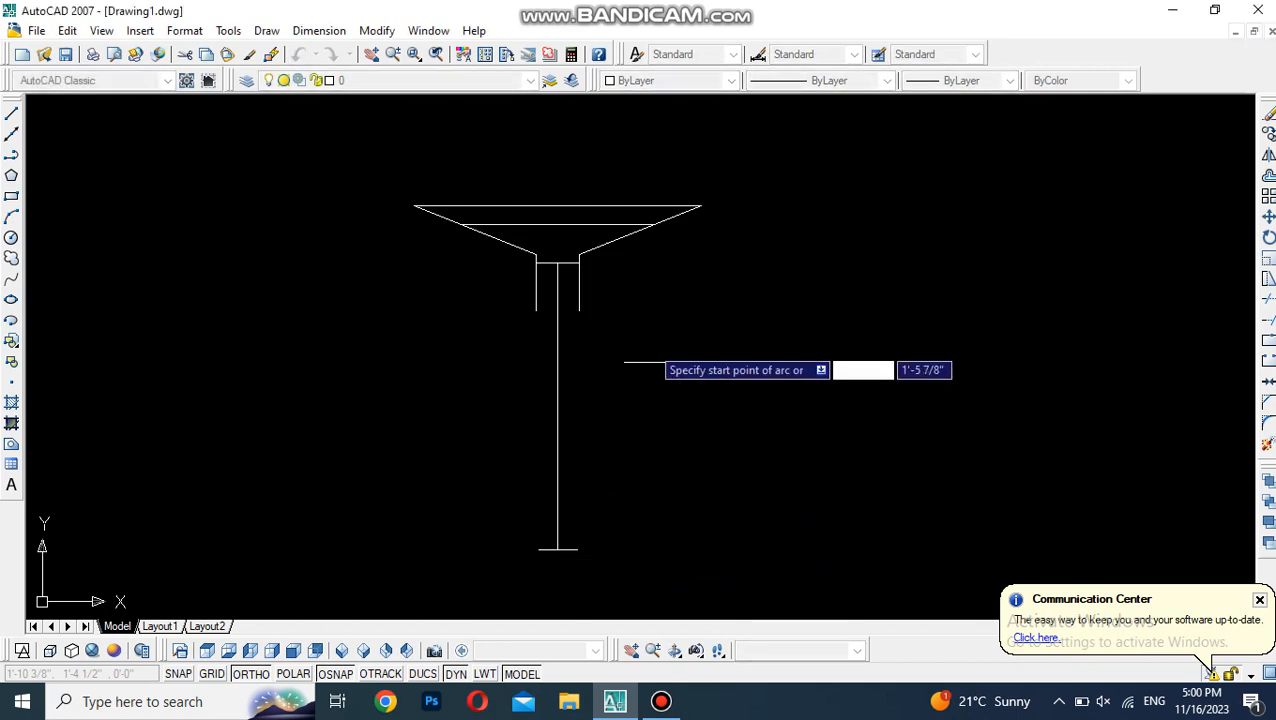
{"action": "left_click", "coordinate": [537, 310]}
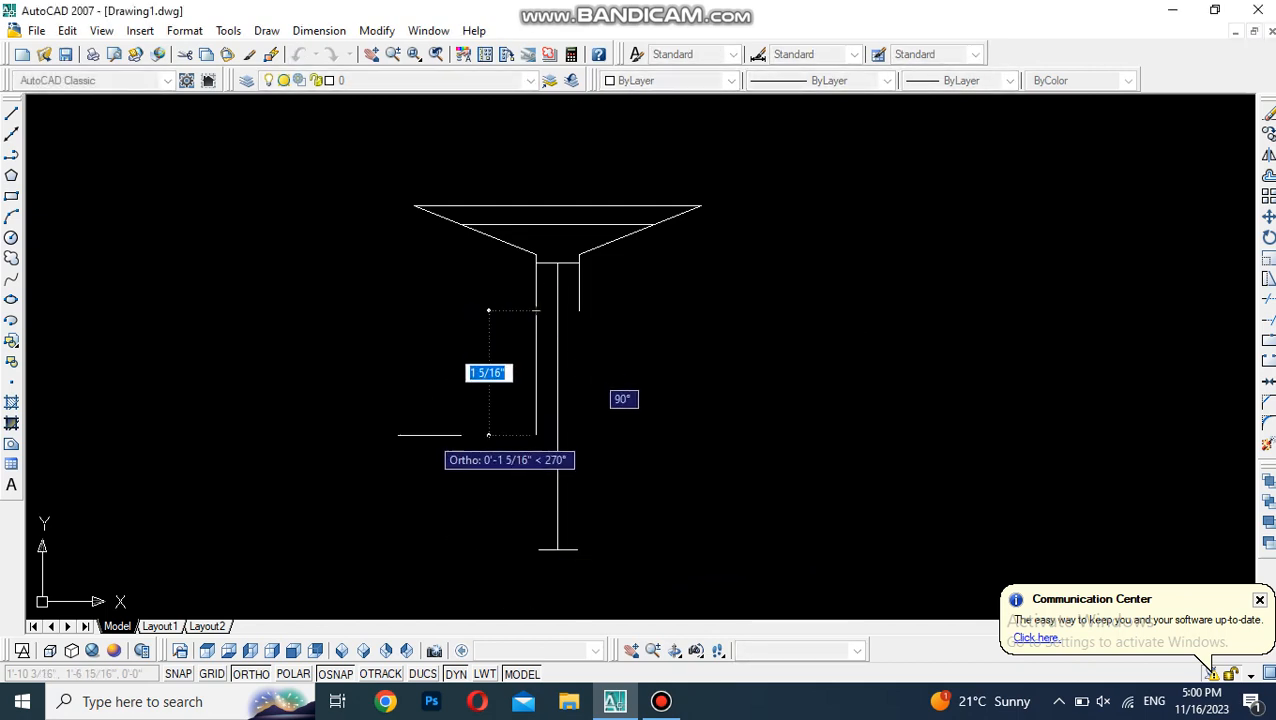
{"action": "key", "text": "F8"}
{"action": "left_click", "coordinate": [430, 435]}
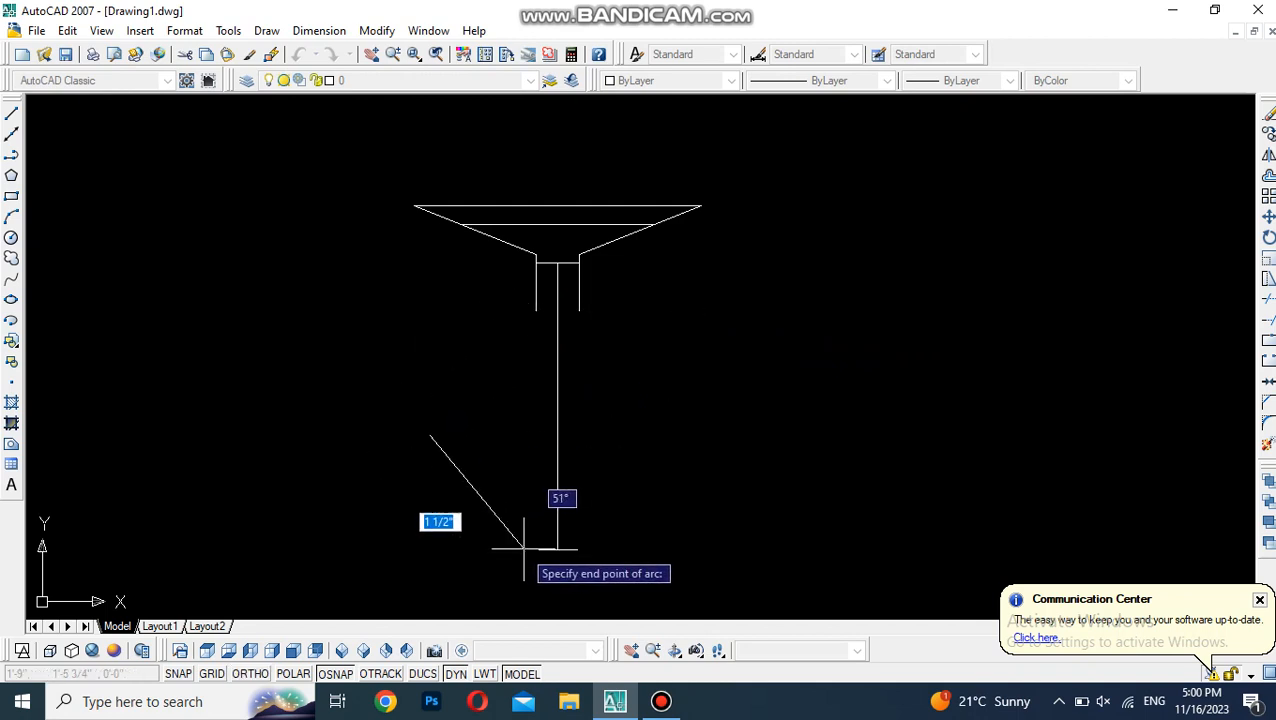
{"action": "left_click", "coordinate": [556, 548]}
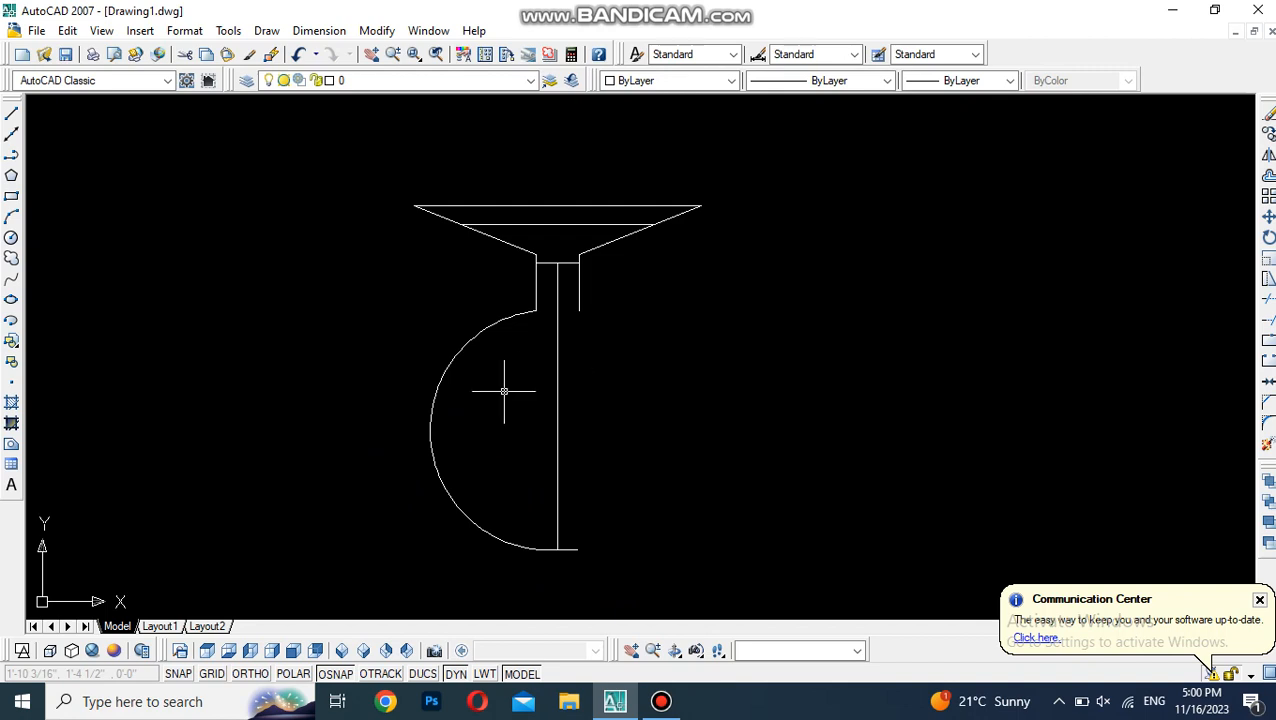
- Mirror the bulb's left arc about the vertical centre line, keeping the original arc, and delete the centre line
{"action": "left_click", "coordinate": [431, 445]}
{"action": "type", "text": "mi"}
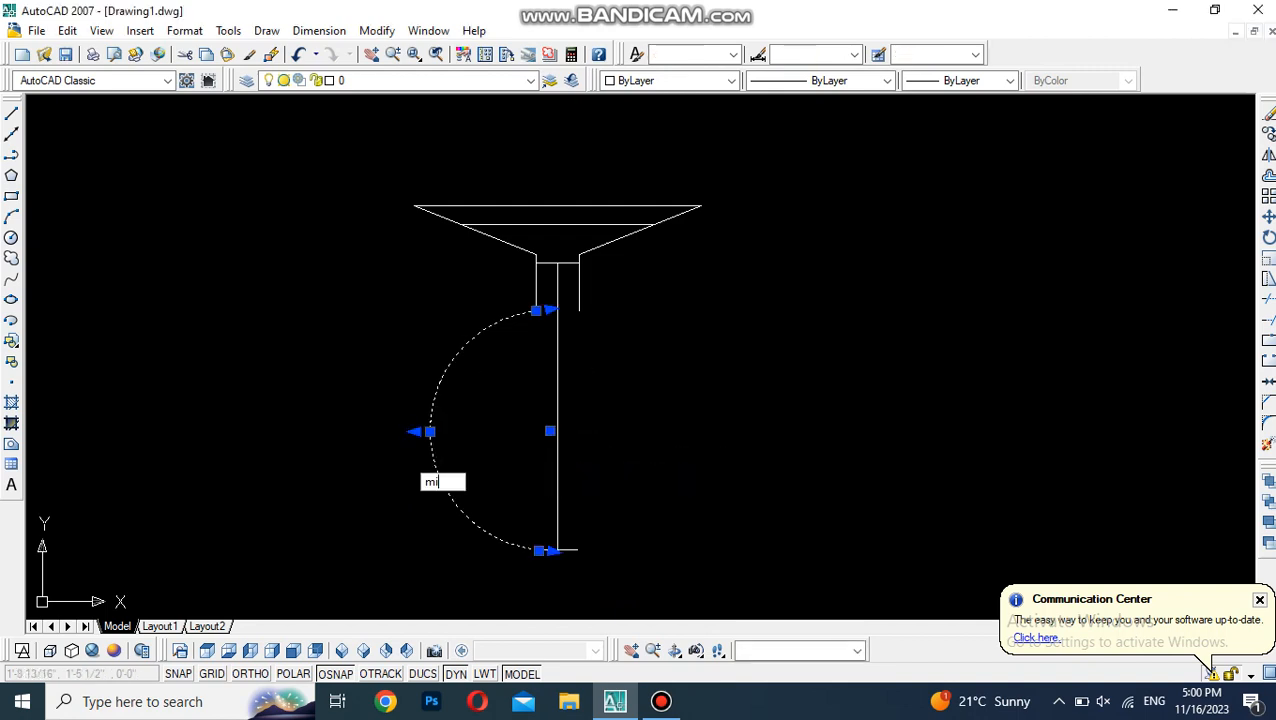
{"action": "key", "text": "Return"}
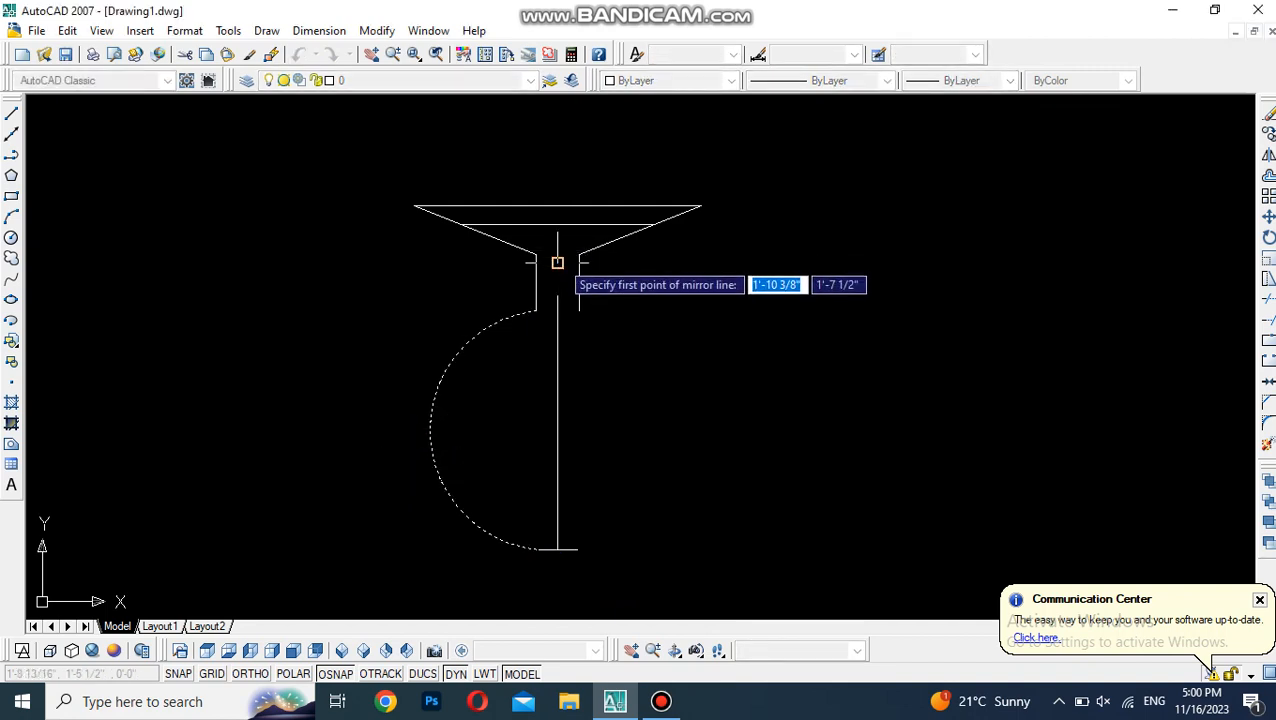
{"action": "left_click", "coordinate": [557, 262]}
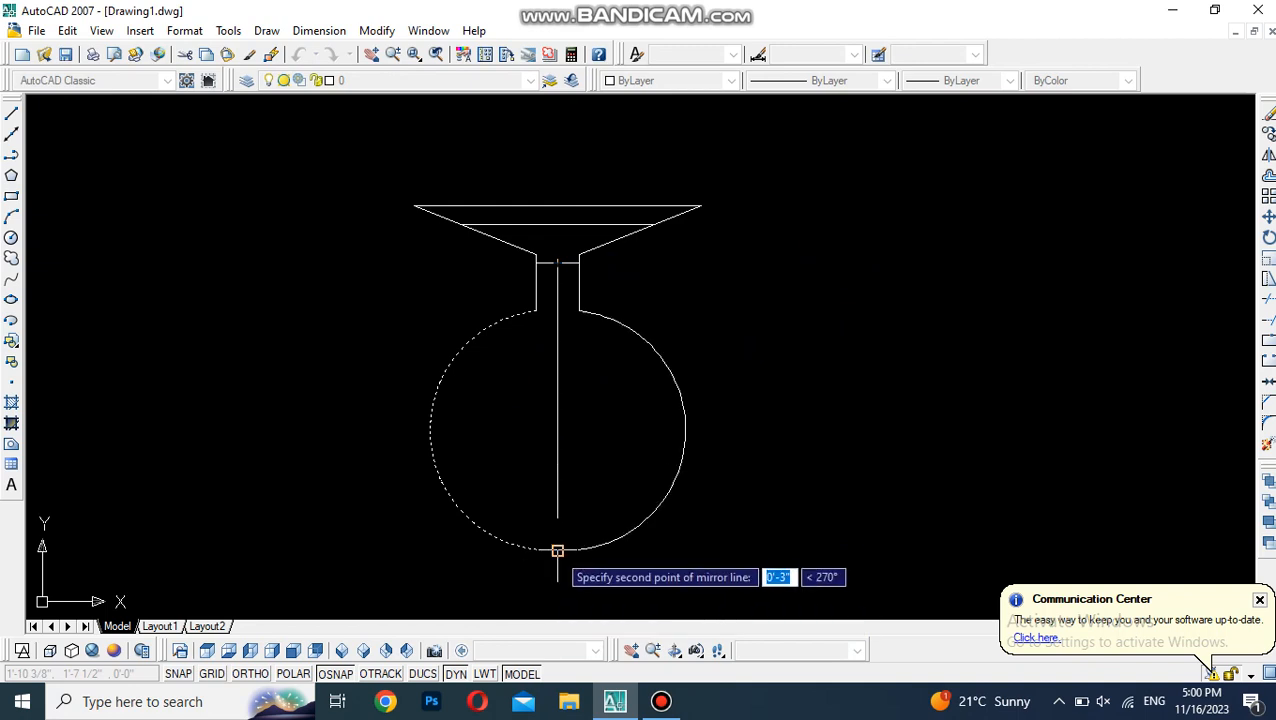
{"action": "left_click", "coordinate": [557, 551]}
{"action": "key", "text": "Return"}
{"action": "left_click", "coordinate": [557, 438]}
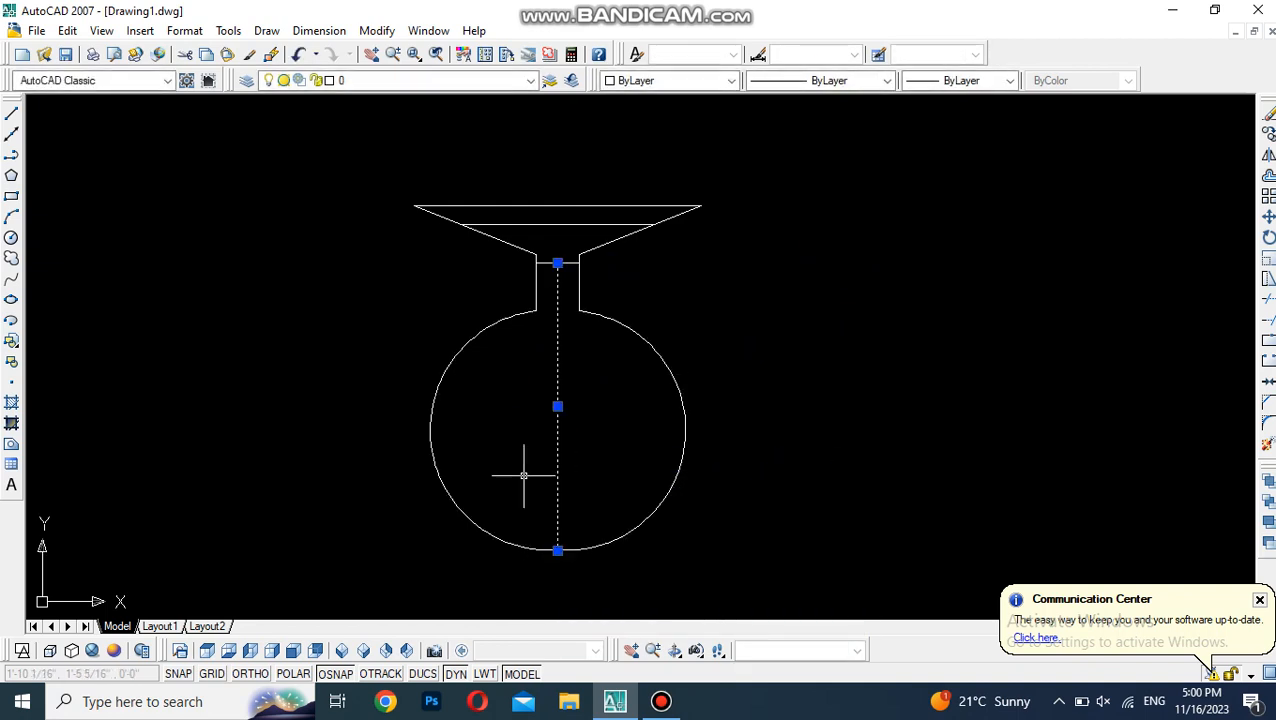
{"action": "key", "text": "Delete"}
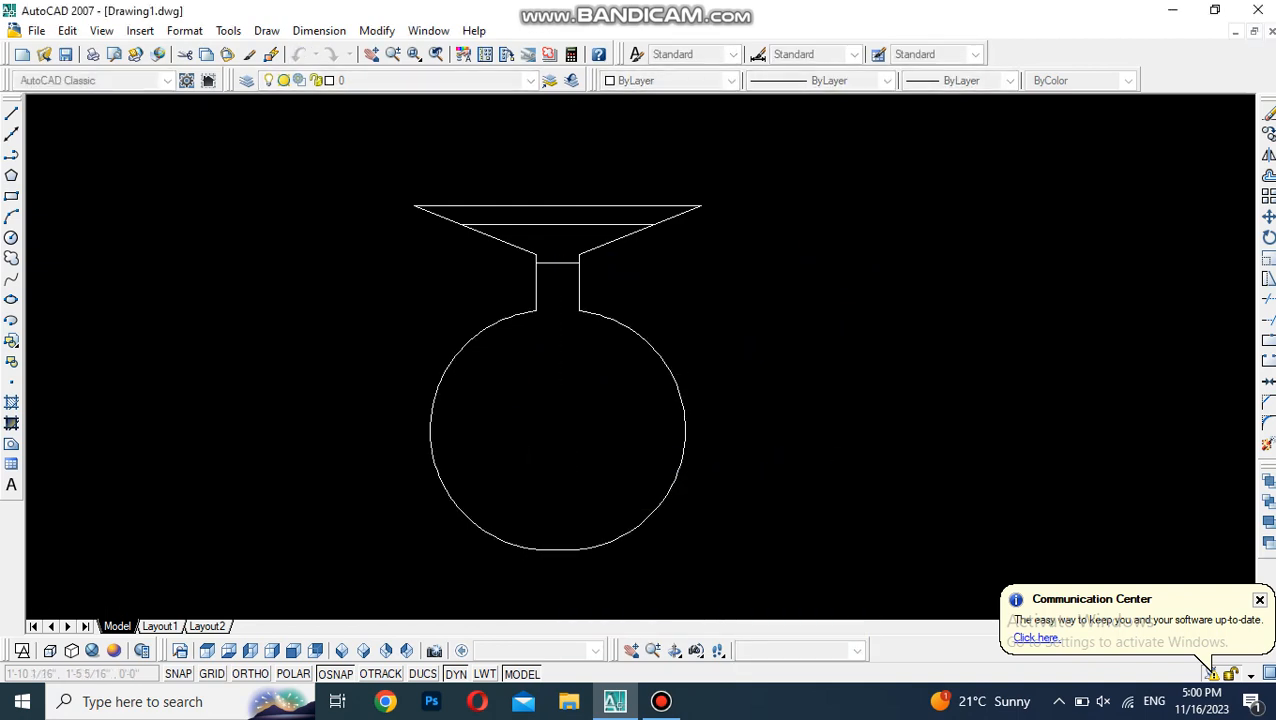
- Define a block named bulb from all objects in the drawing, in inches and with the objects converted to the block
{"action": "middle_click", "coordinate": [523, 475]}
{"action": "middle_click", "coordinate": [523, 475]}
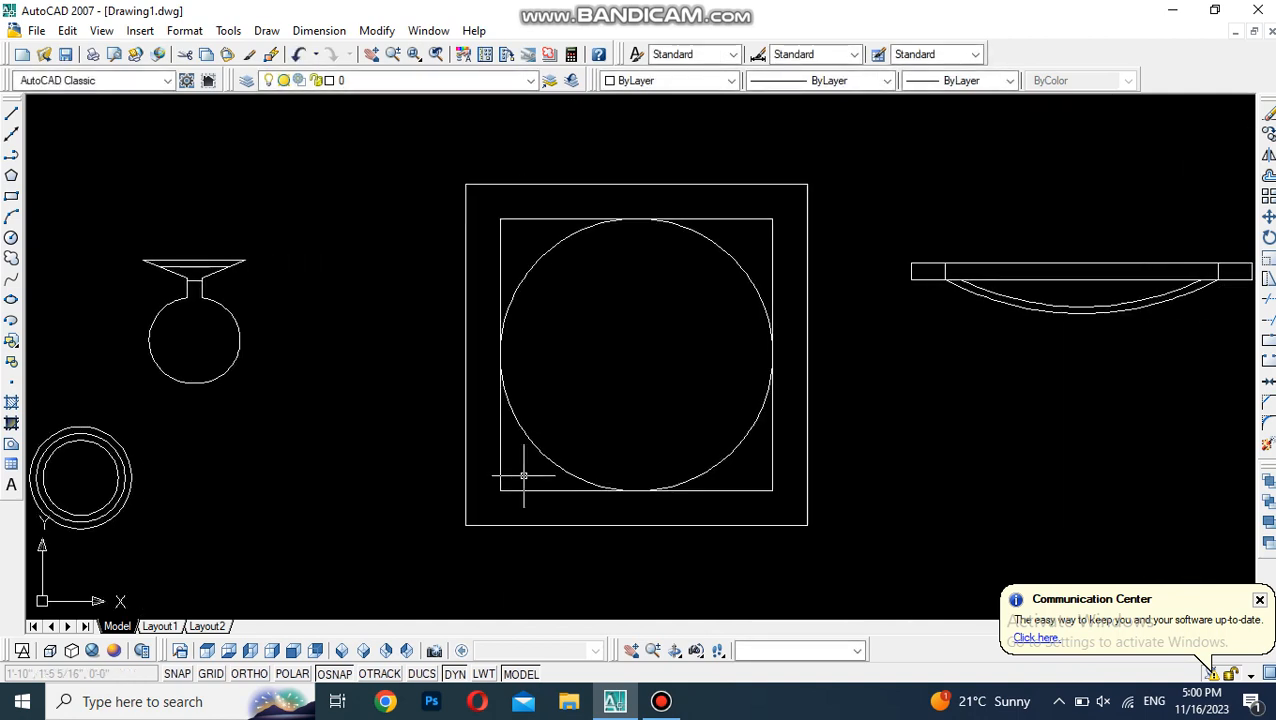
{"action": "key", "text": "ctrl+a"}
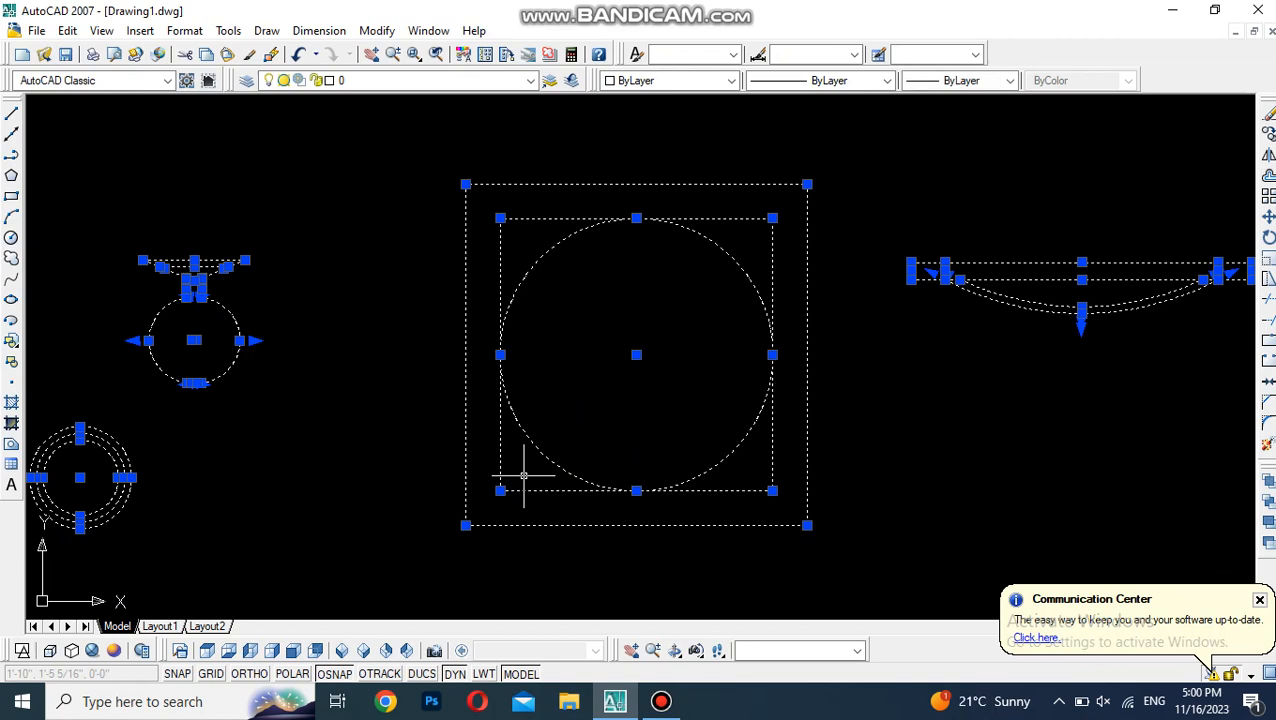
{"action": "type", "text": "block"}
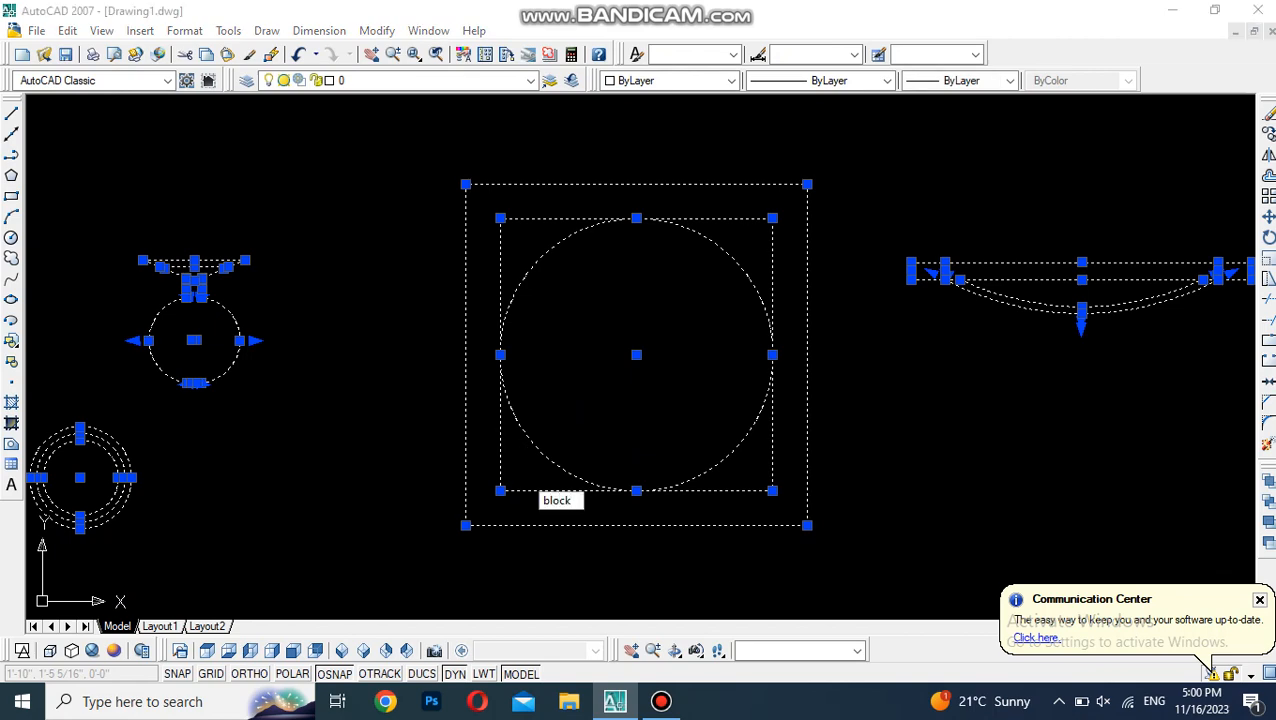
{"action": "key", "text": "Return"}
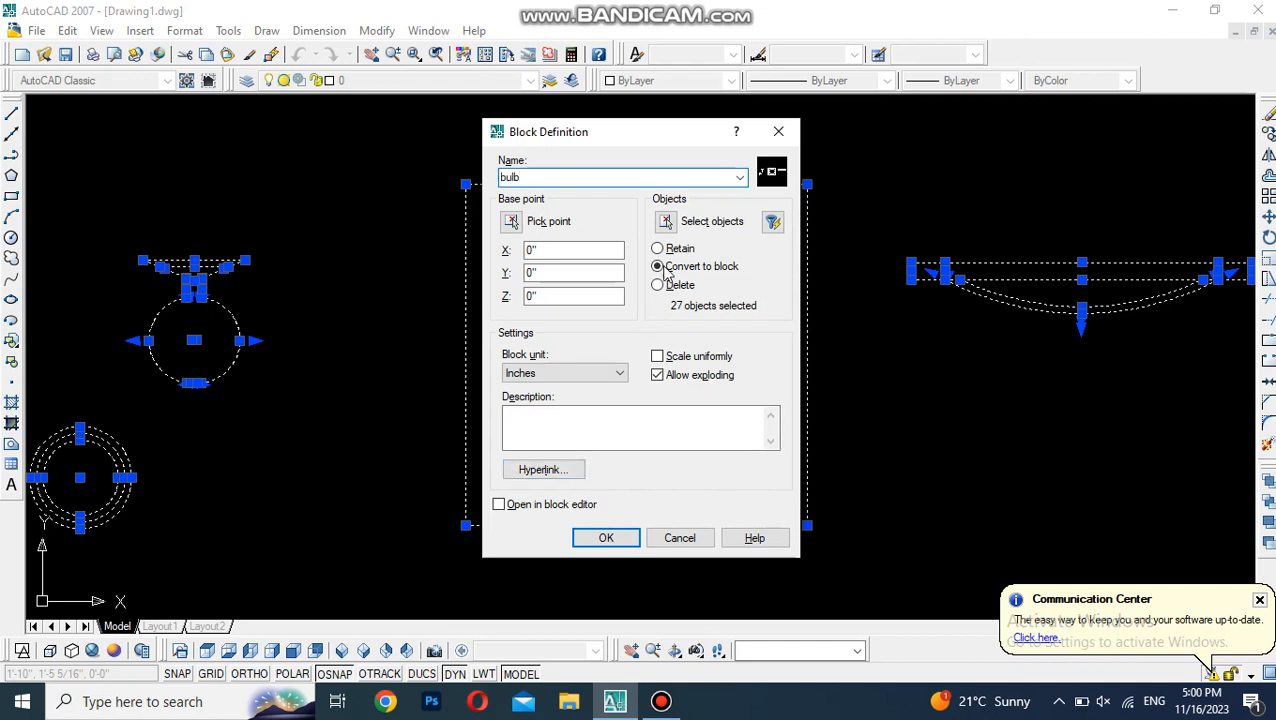
{"action": "left_click", "coordinate": [584, 538]}
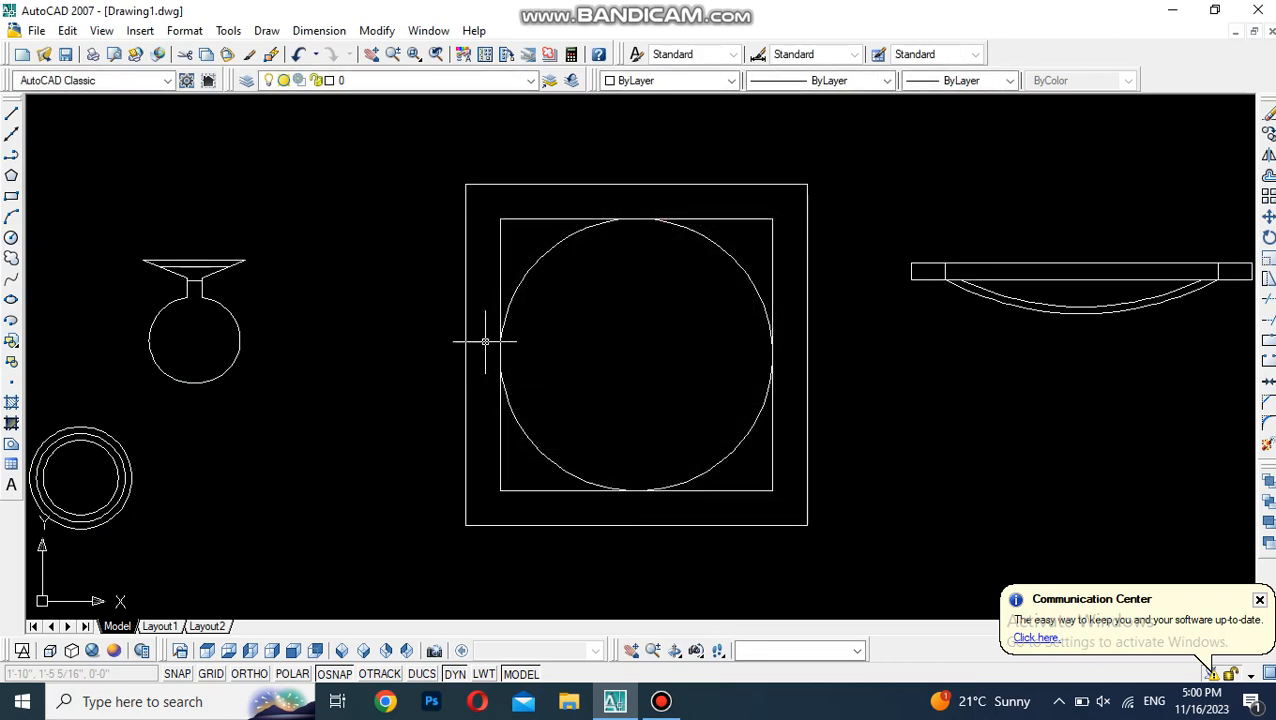
- Open the bulb block in the Block Editor, declining the dynamic block demonstration
{"action": "left_click", "coordinate": [501, 350]}
{"action": "double_click", "coordinate": [501, 350]}
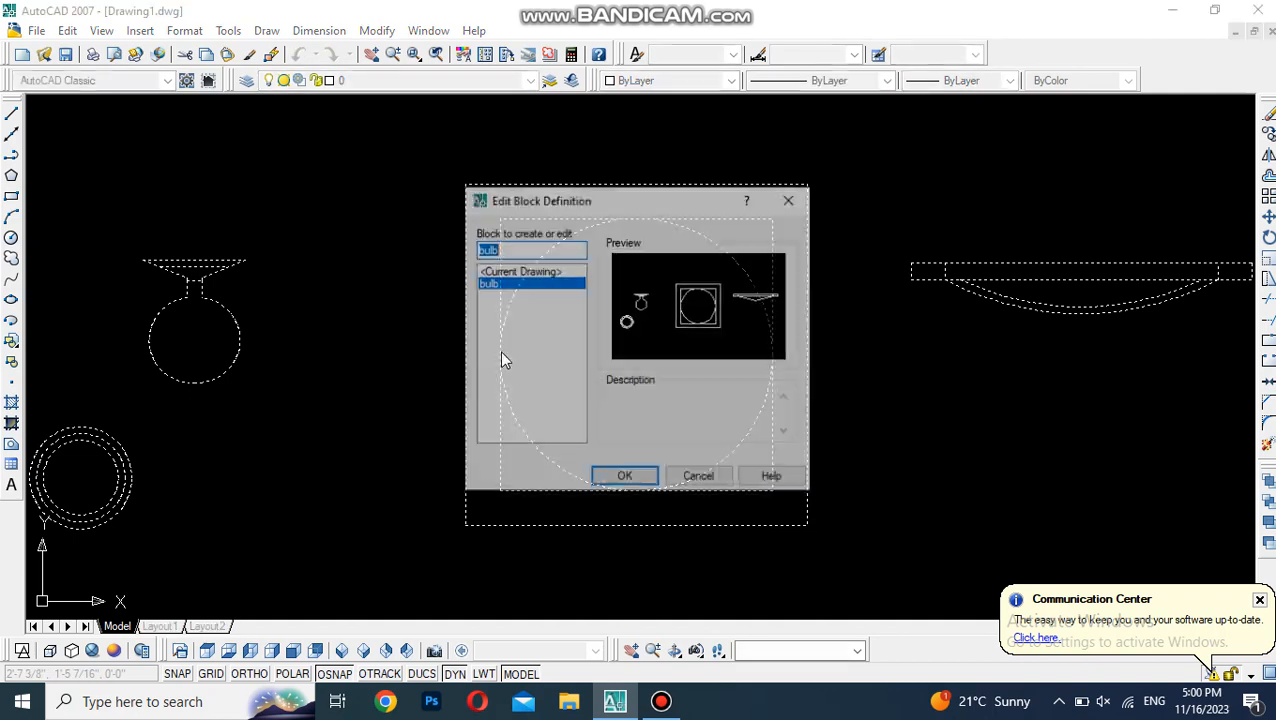
{"action": "left_click", "coordinate": [641, 478]}
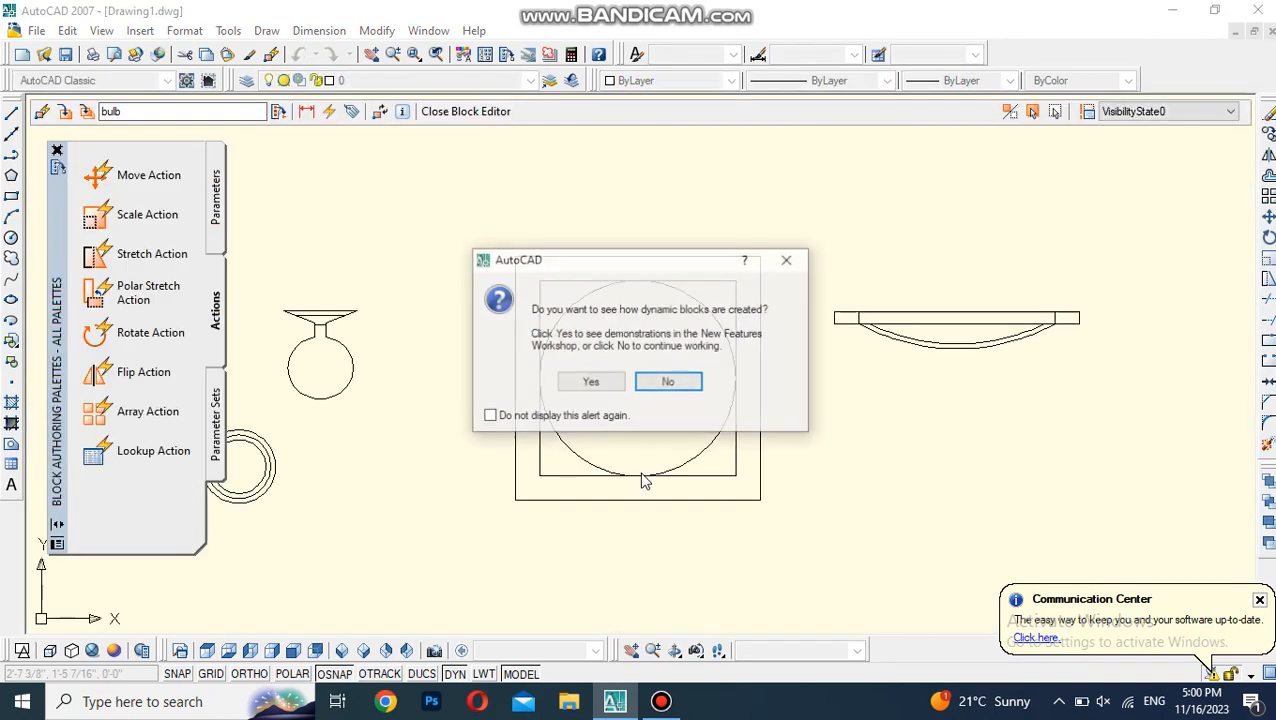
{"action": "left_click", "coordinate": [670, 390]}
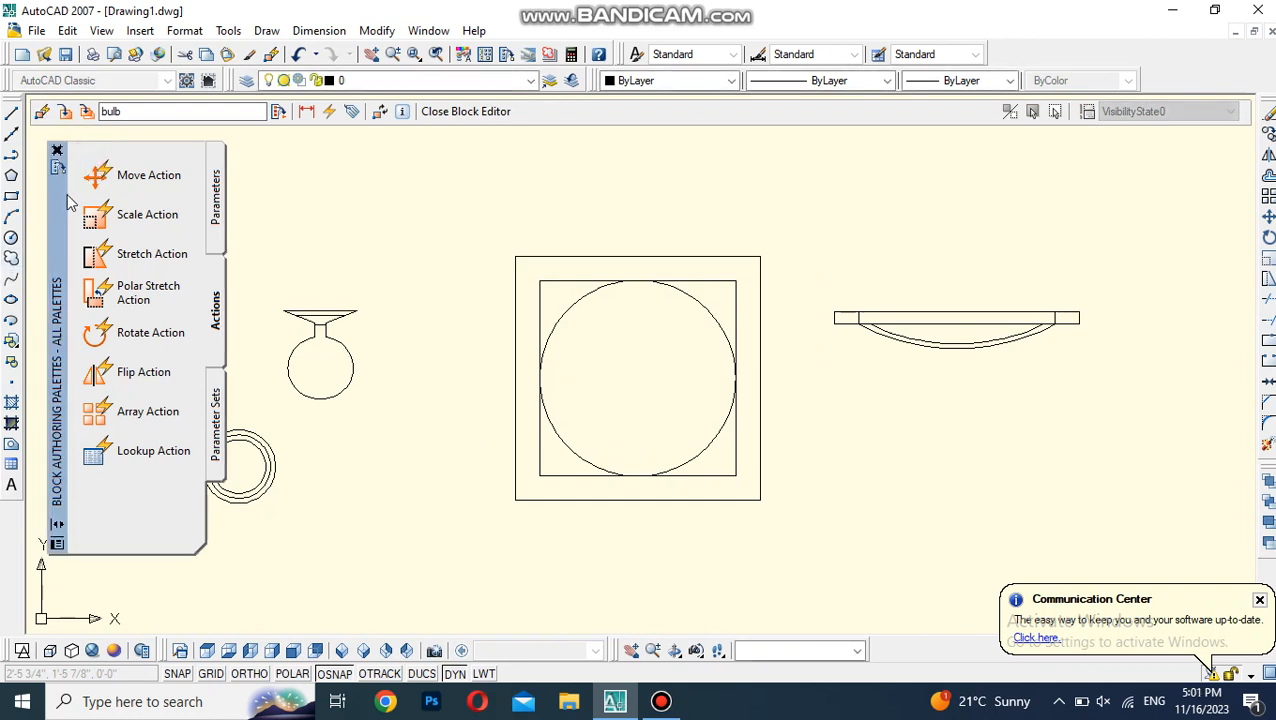
- Add a visibility parameter to the block, placed just right of the square plan
{"action": "mouse_move", "coordinate": [57, 197]}
{"action": "left_mouse_down"}
{"action": "mouse_move", "coordinate": [48, 185]}
{"action": "mouse_move", "coordinate": [57, 192]}
{"action": "left_mouse_up"}
{"action": "left_click", "coordinate": [207, 180]}
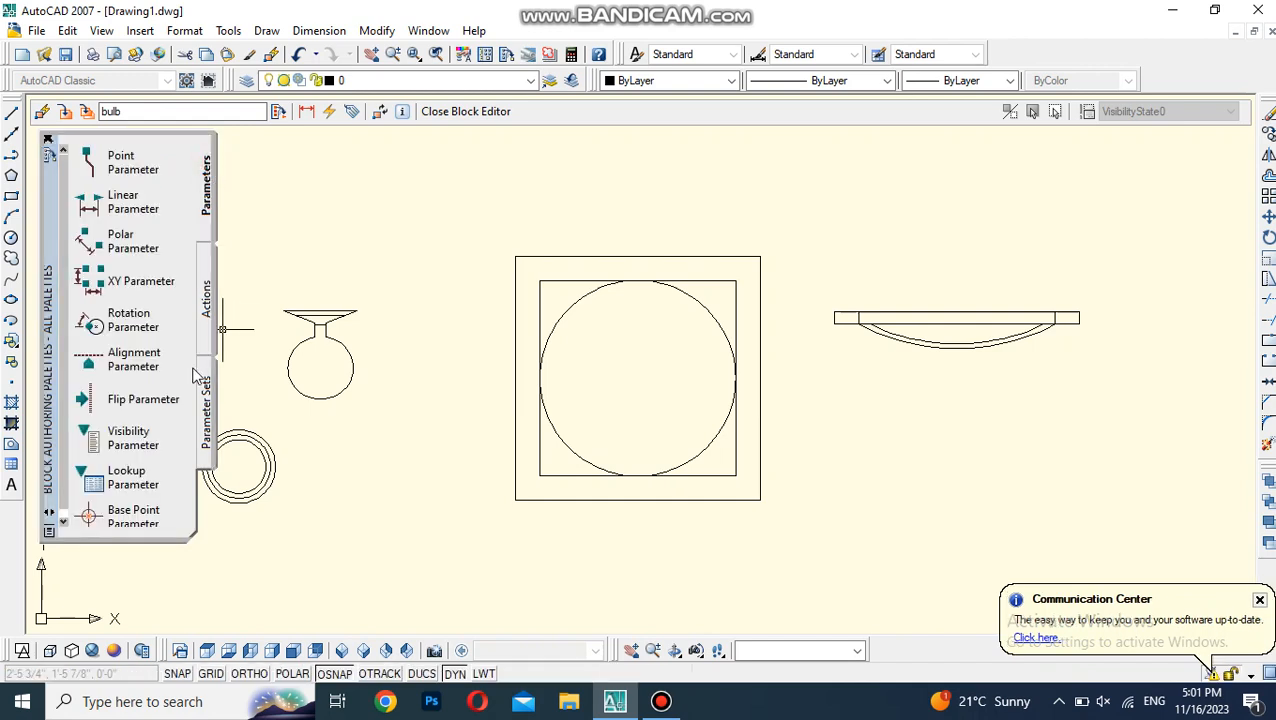
{"action": "left_click", "coordinate": [124, 456]}
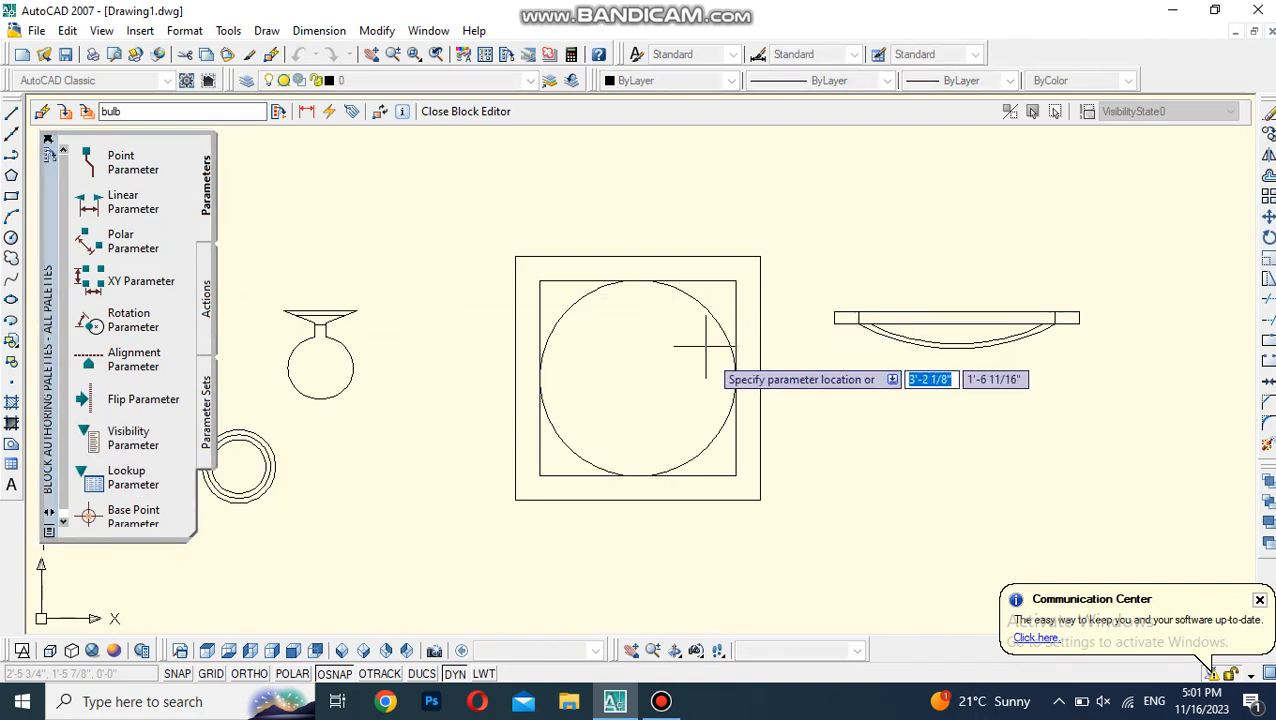
{"action": "left_click", "coordinate": [789, 402]}
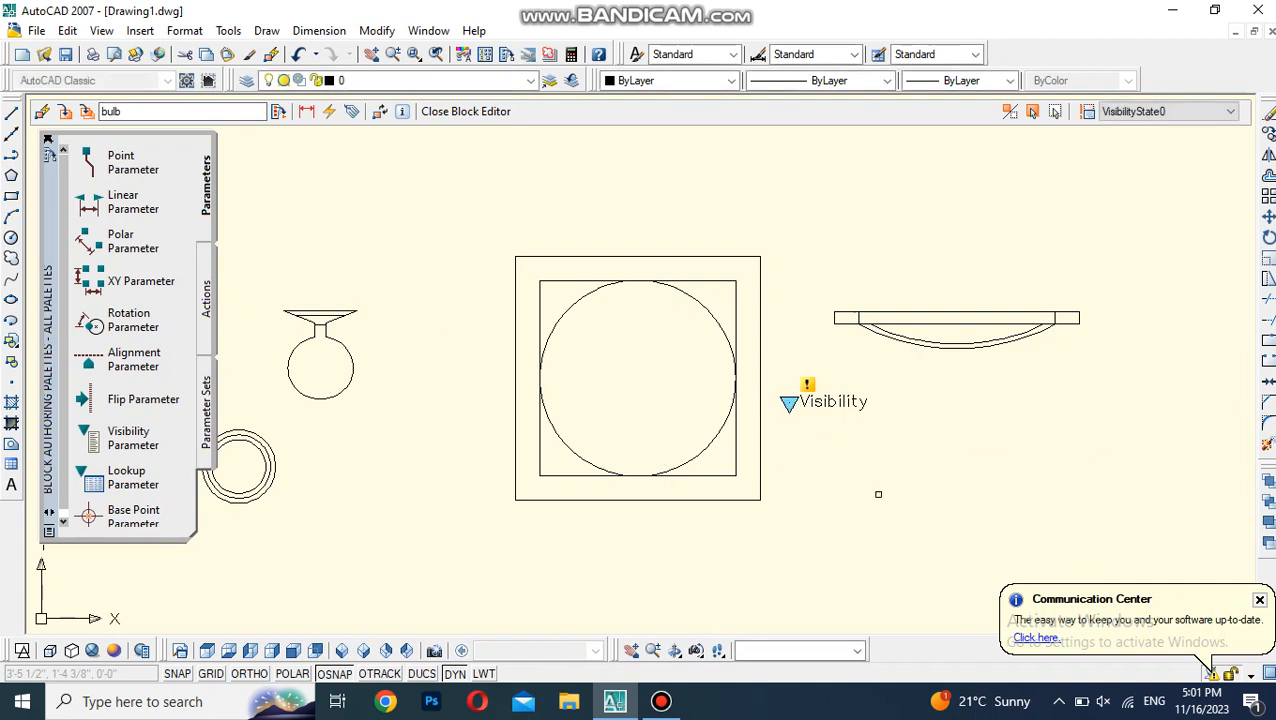
- Create visibility states VisibilityState1, VisibilityState2 and VisibilityState3, leaving the visibility of existing objects unchanged in each
{"action": "double_click", "coordinate": [805, 385]}
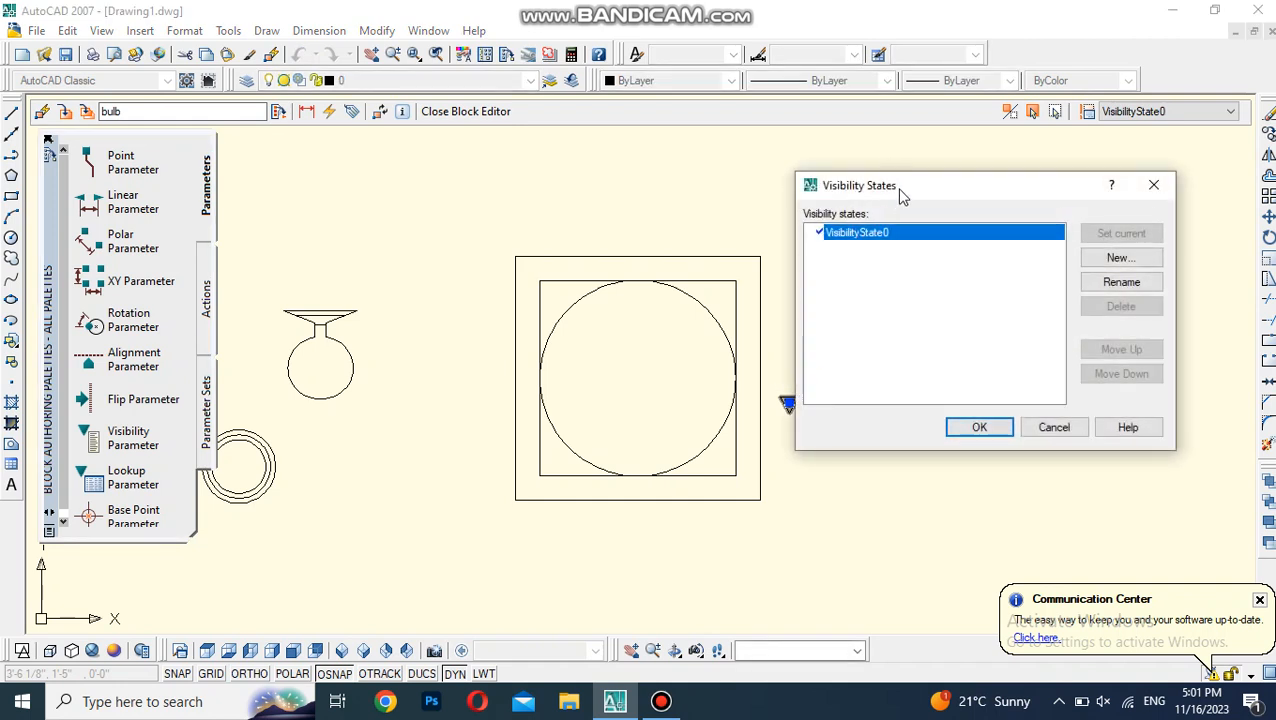
{"action": "mouse_move", "coordinate": [900, 195]}
{"action": "left_mouse_down"}
{"action": "mouse_move", "coordinate": [920, 177]}
{"action": "mouse_move", "coordinate": [920, 393]}
{"action": "left_mouse_up"}
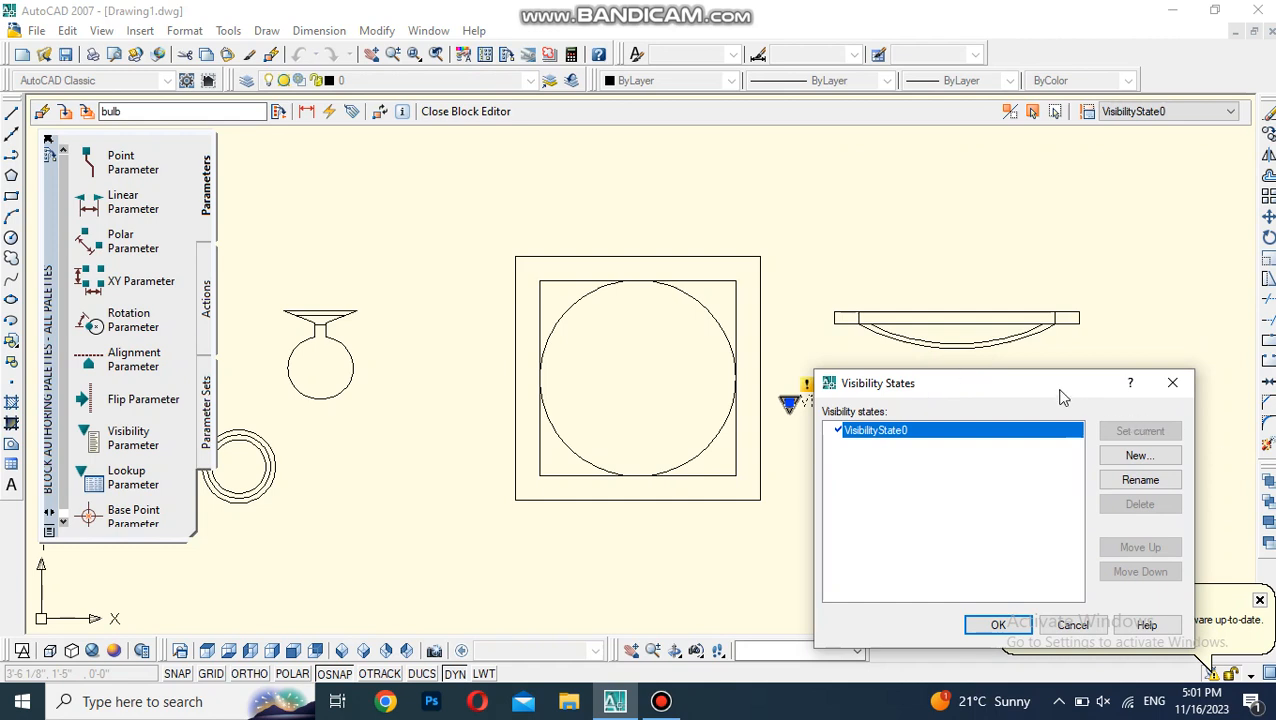
{"action": "left_click_drag", "start_coordinate": [1058, 388], "coordinate": [631, 195]}
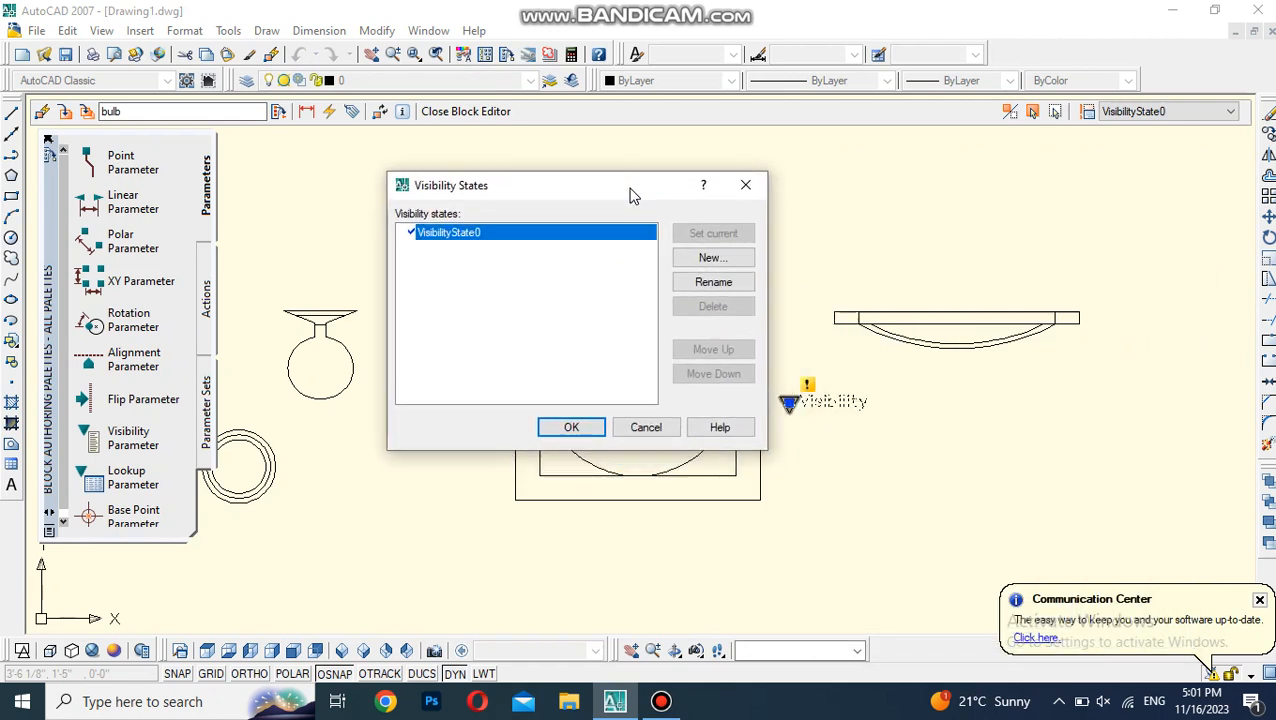
{"action": "left_click", "coordinate": [724, 259]}
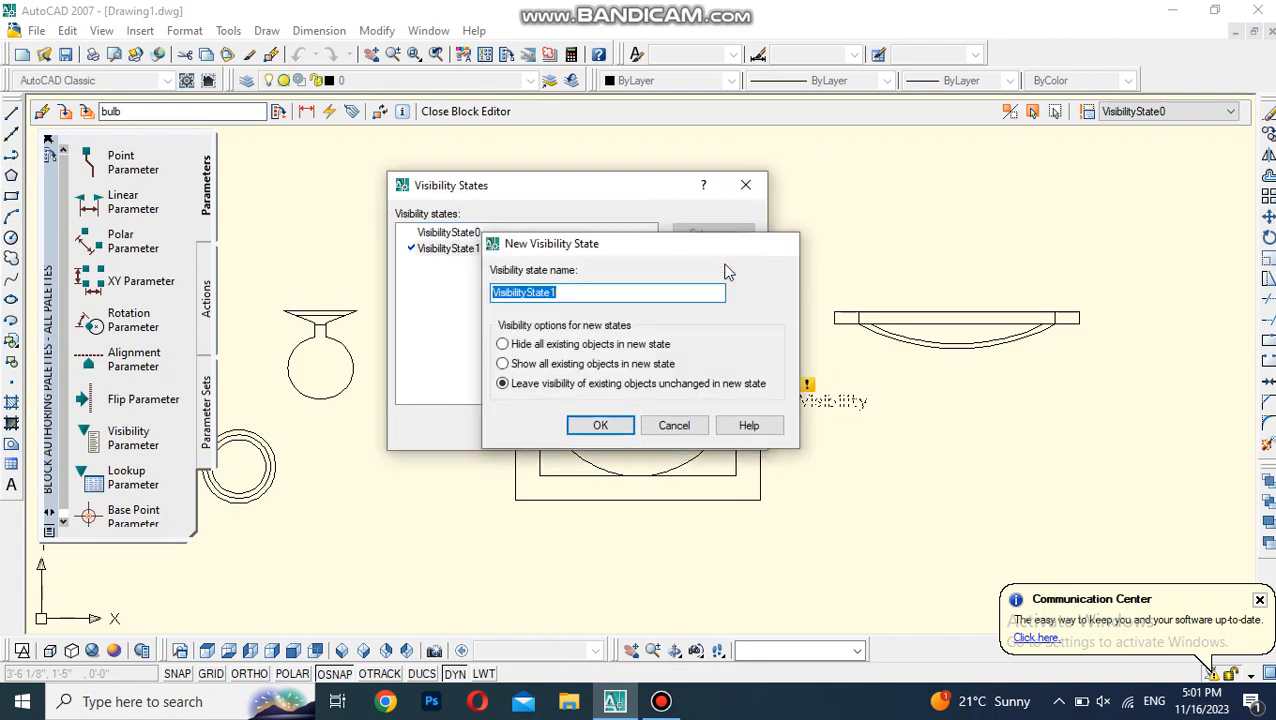
{"action": "key", "text": "Return"}
{"action": "left_click", "coordinate": [713, 258]}
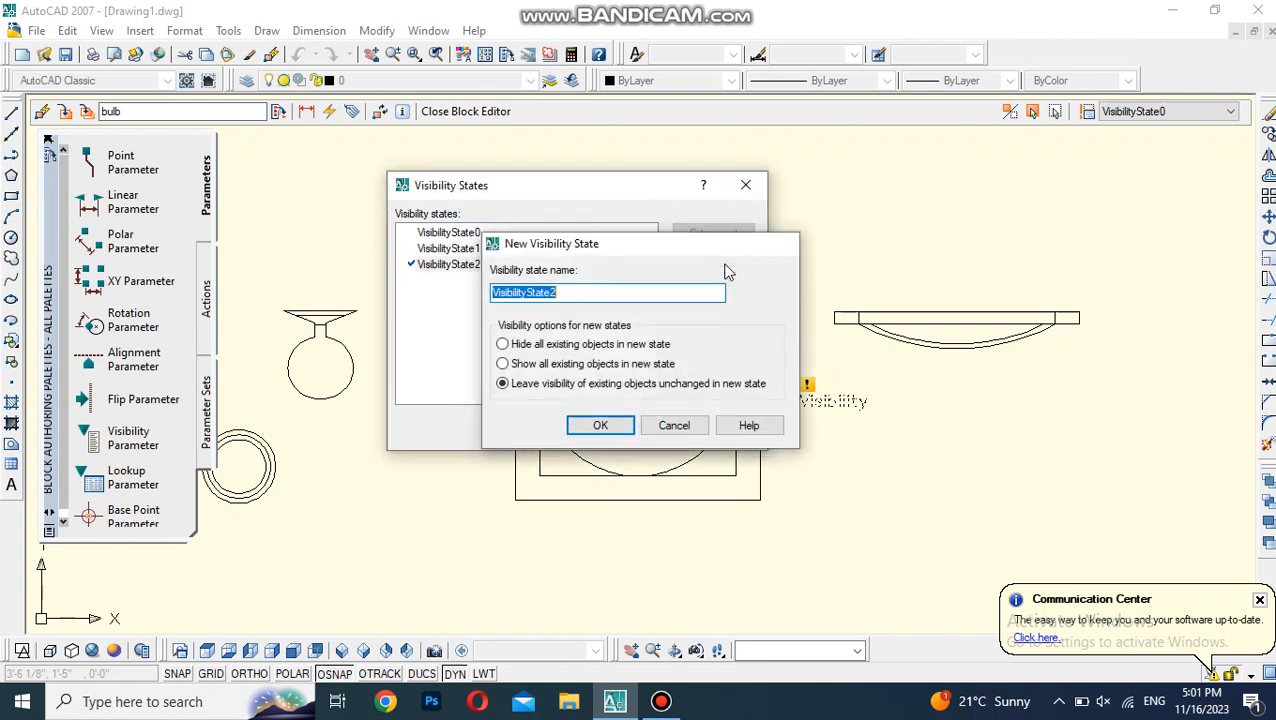
{"action": "key", "text": "Return"}
{"action": "left_click", "coordinate": [713, 258]}
{"action": "key", "text": "Return"}
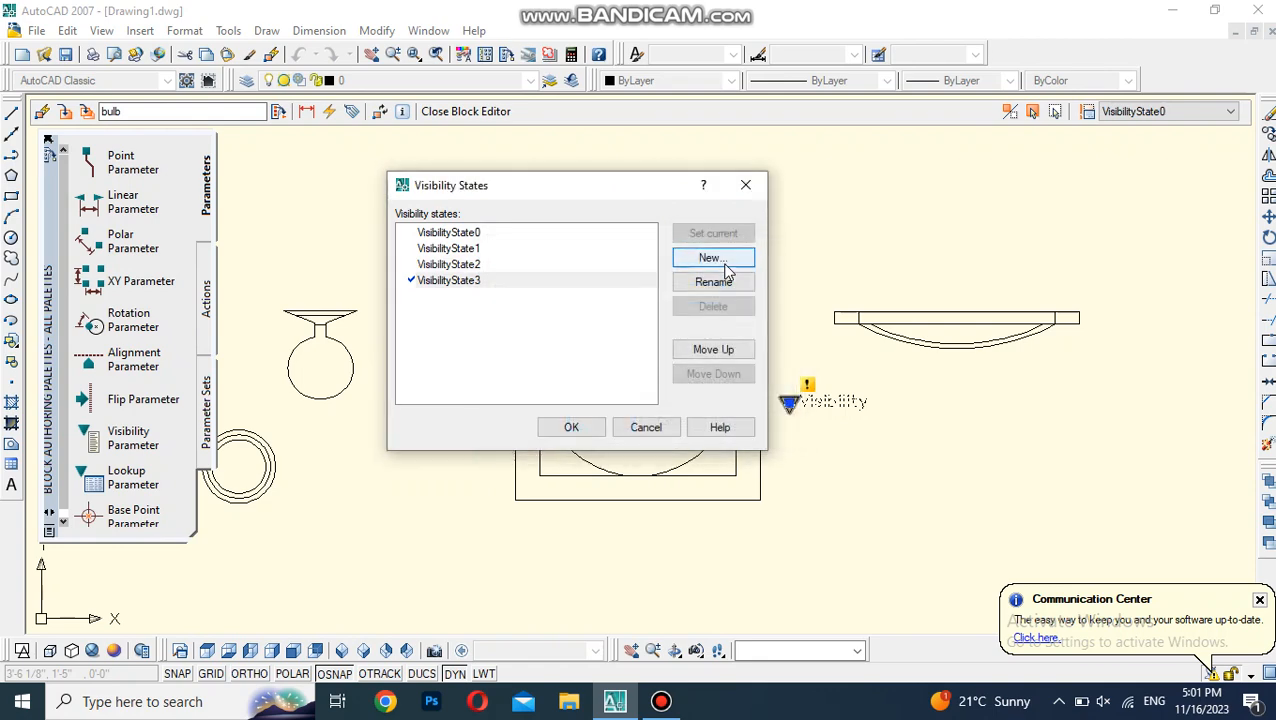
- Rename VisibilityState0 as "cieling top"
{"action": "left_click", "coordinate": [447, 231]}
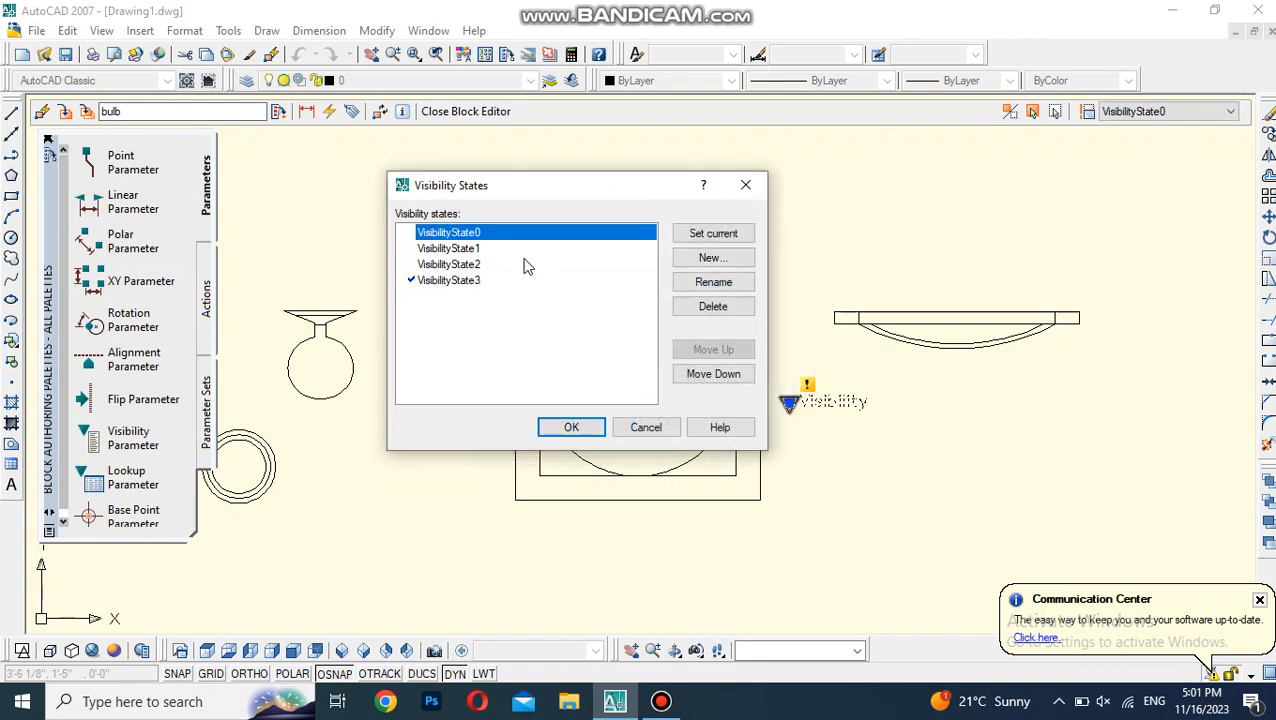
{"action": "left_click", "coordinate": [734, 284]}
{"action": "type", "text": "ci"}
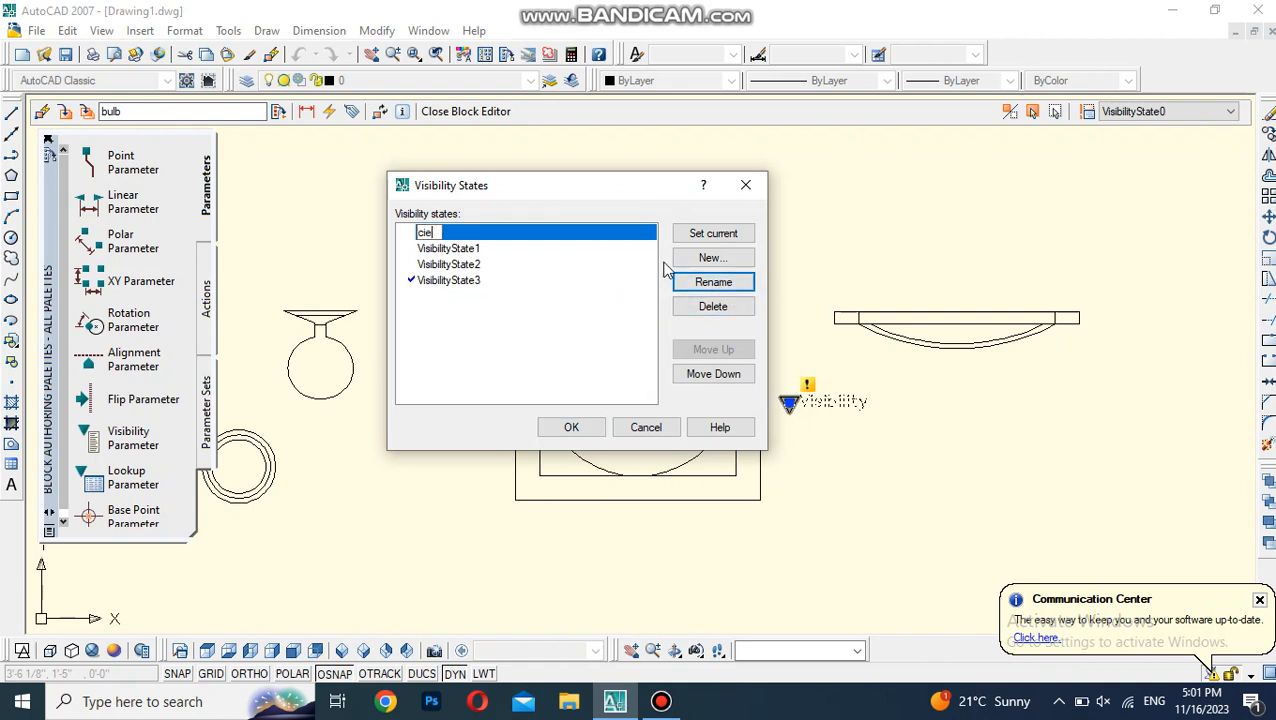
{"action": "type", "text": "eling top"}
{"action": "left_click", "coordinate": [558, 298]}
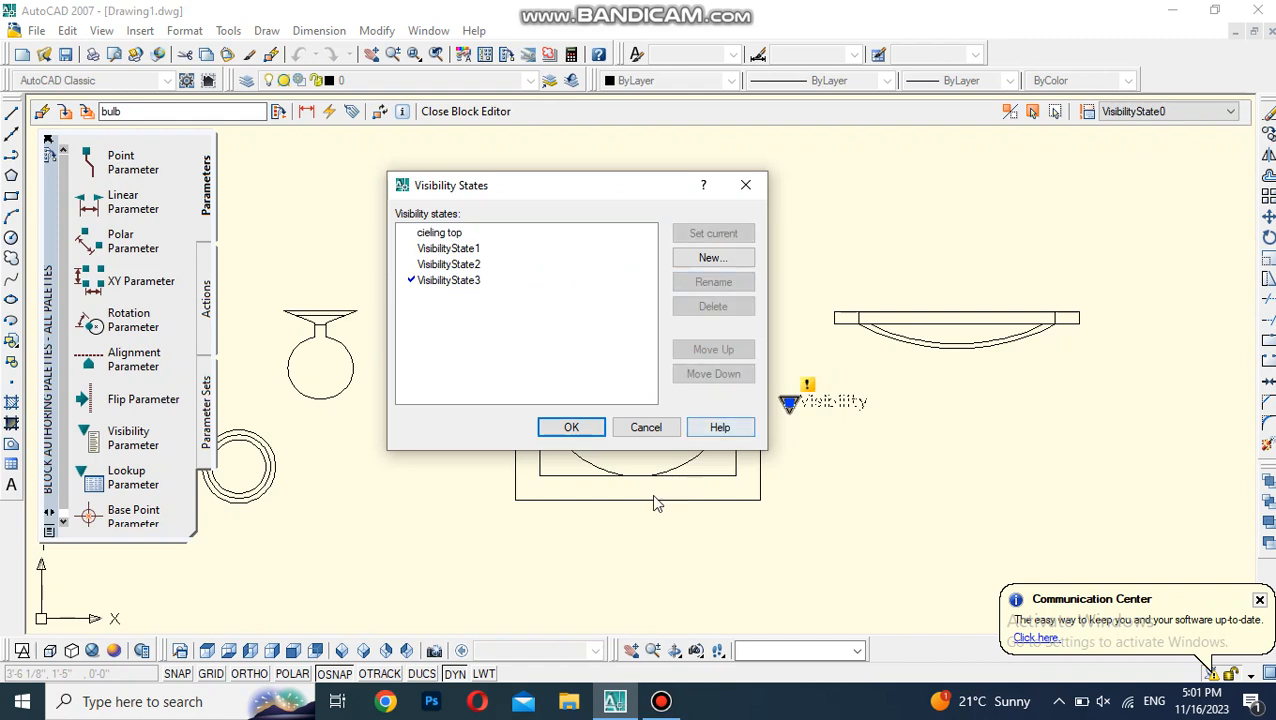
- Rename VisibilityState1 as "cilieng front"
{"action": "left_click", "coordinate": [471, 252]}
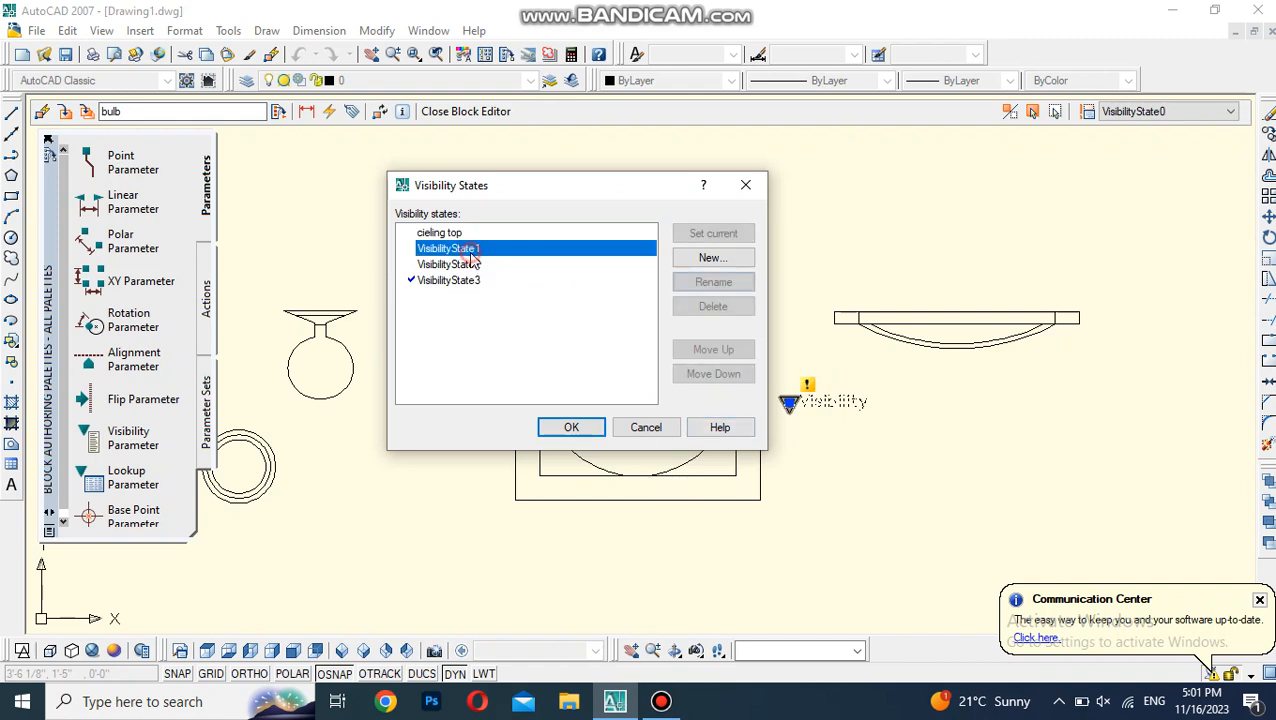
{"action": "left_click", "coordinate": [713, 282]}
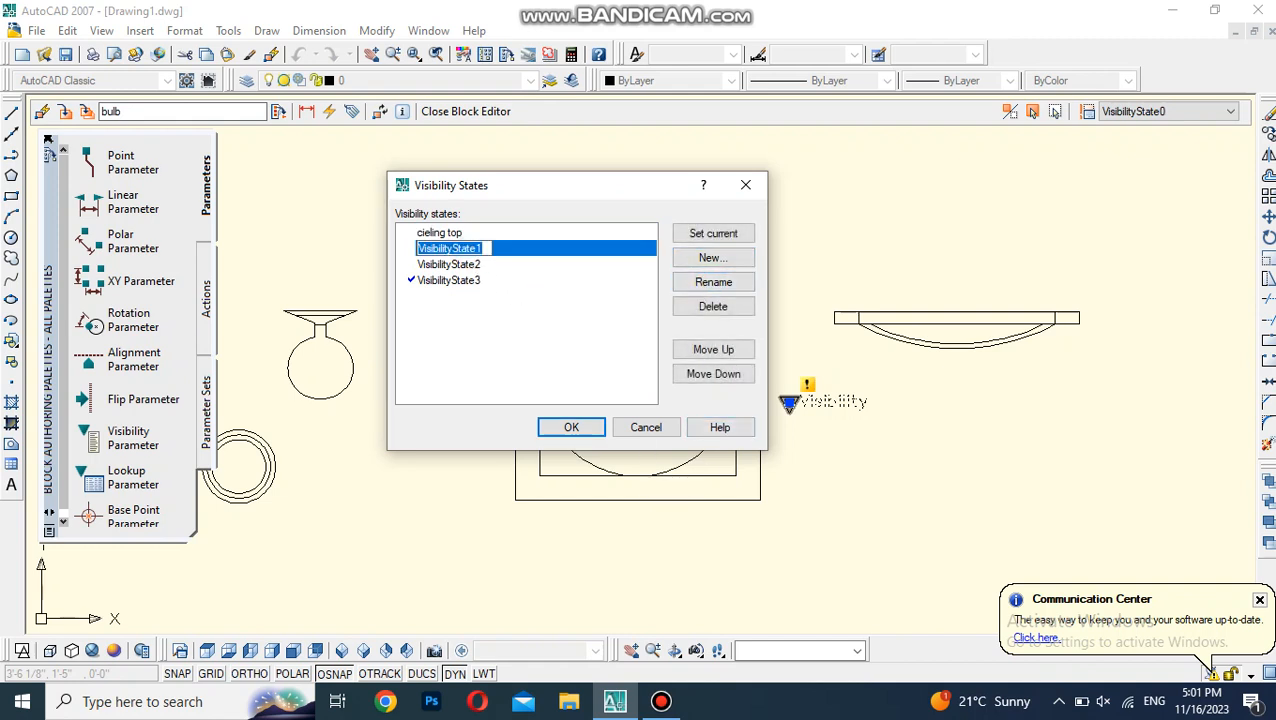
{"action": "type", "text": "cil"}
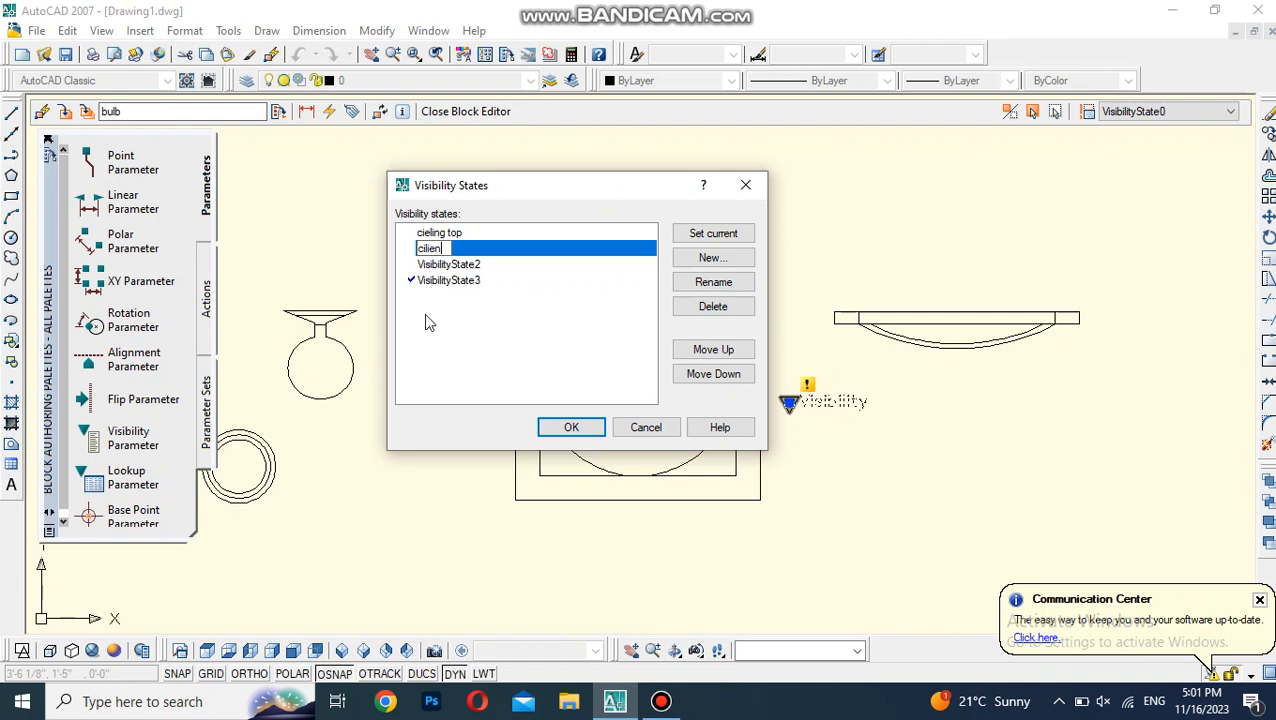
{"action": "type", "text": "ieng front"}
{"action": "left_click", "coordinate": [460, 331]}
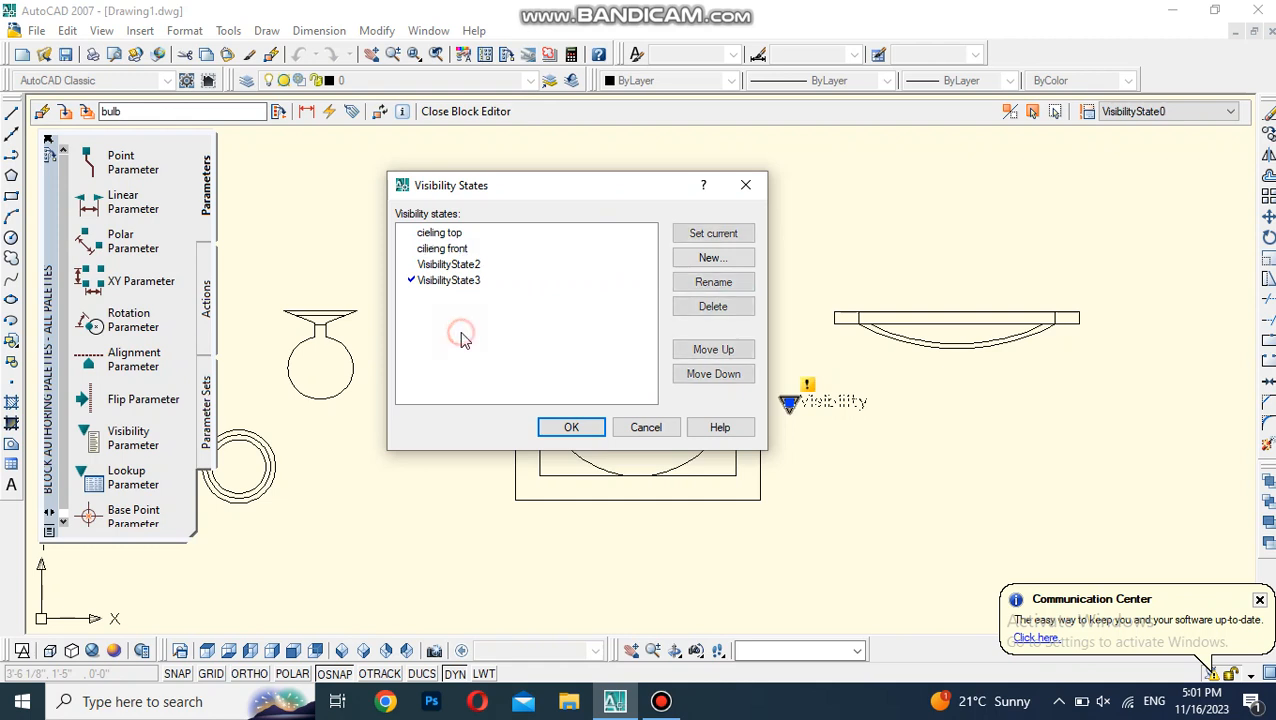
- Rename VisibilityState2 as "bulb top"
{"action": "left_click", "coordinate": [452, 266]}
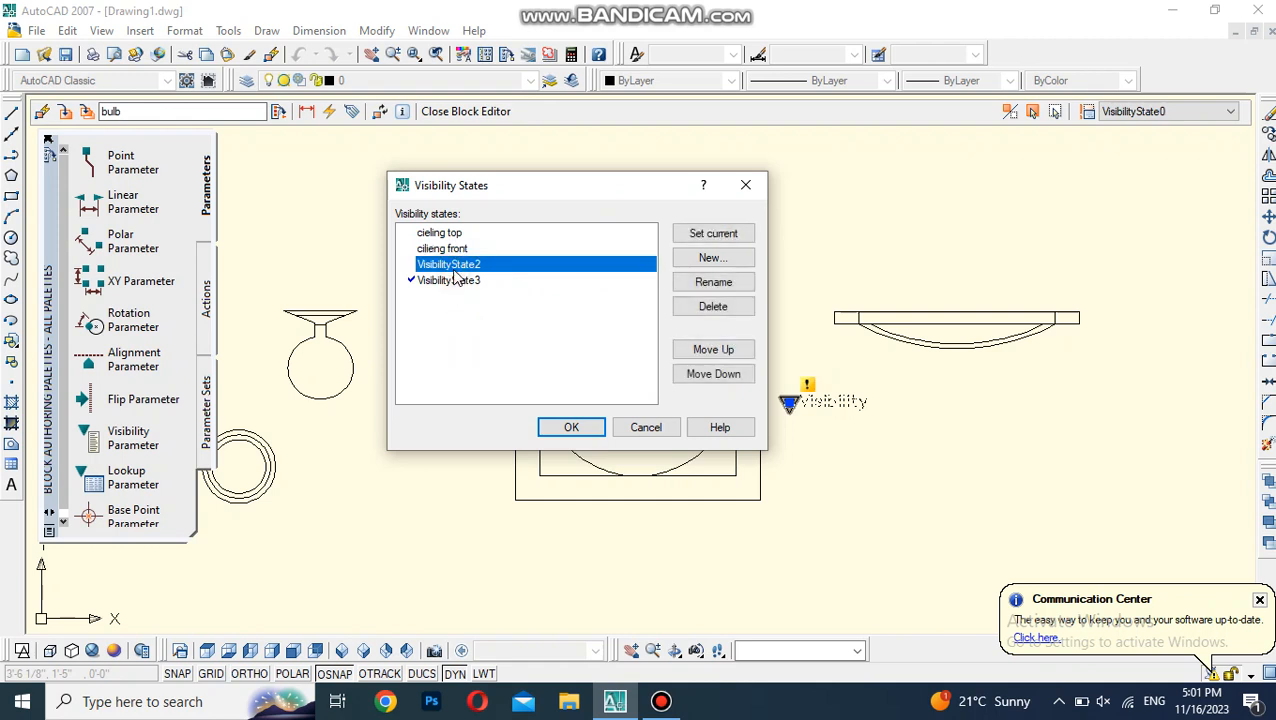
{"action": "left_click", "coordinate": [726, 285]}
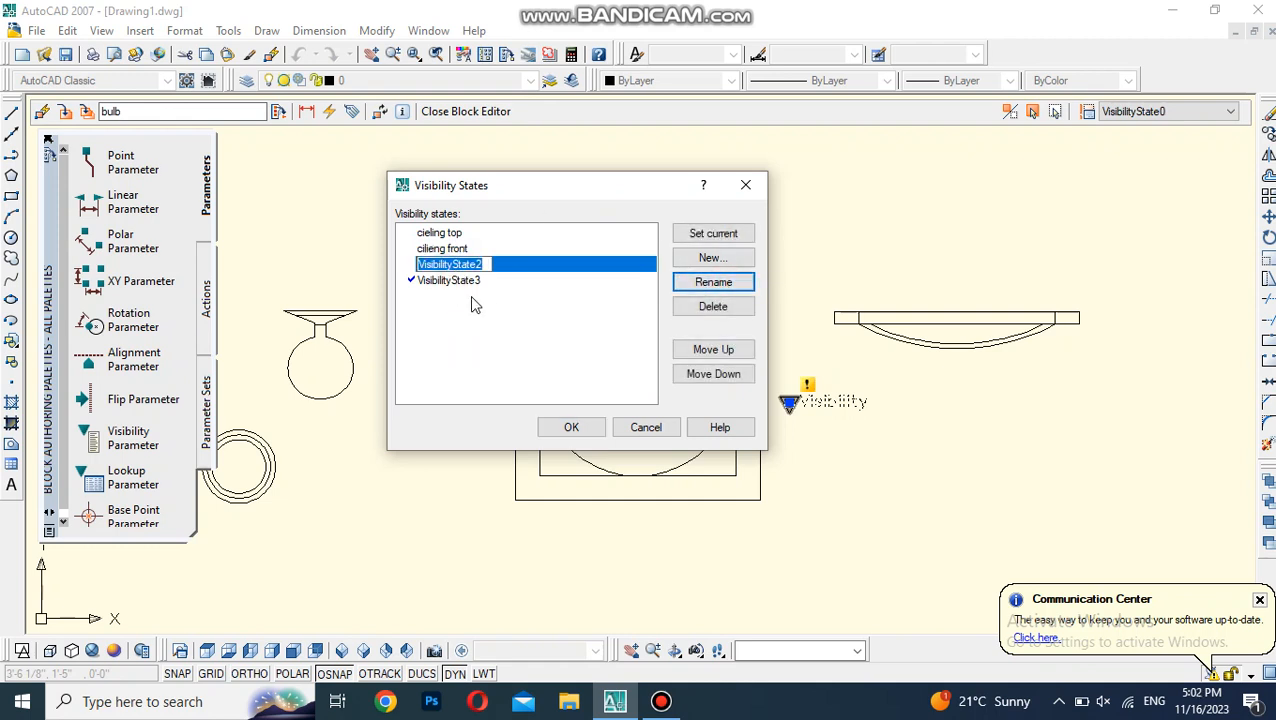
{"action": "type", "text": "bulb top"}
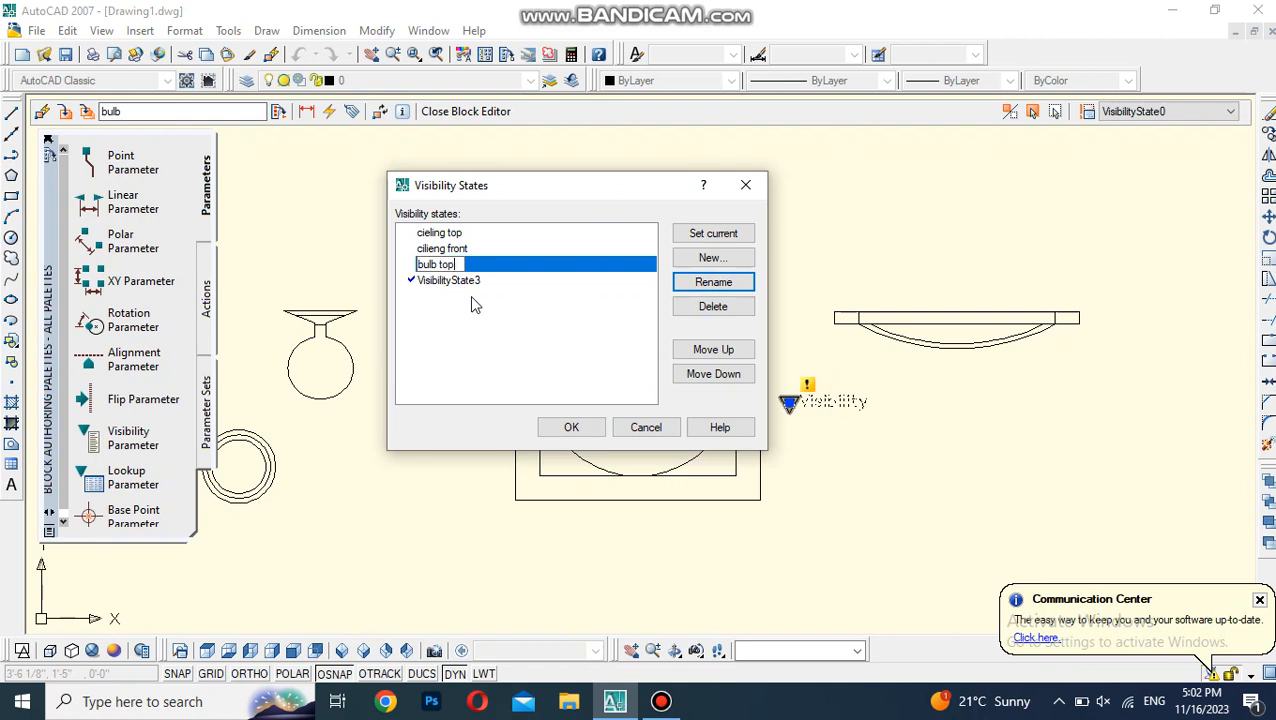
{"action": "left_click", "coordinate": [541, 374]}
- Rename VisibilityState3 as "bulb front"
{"action": "left_click", "coordinate": [440, 283]}
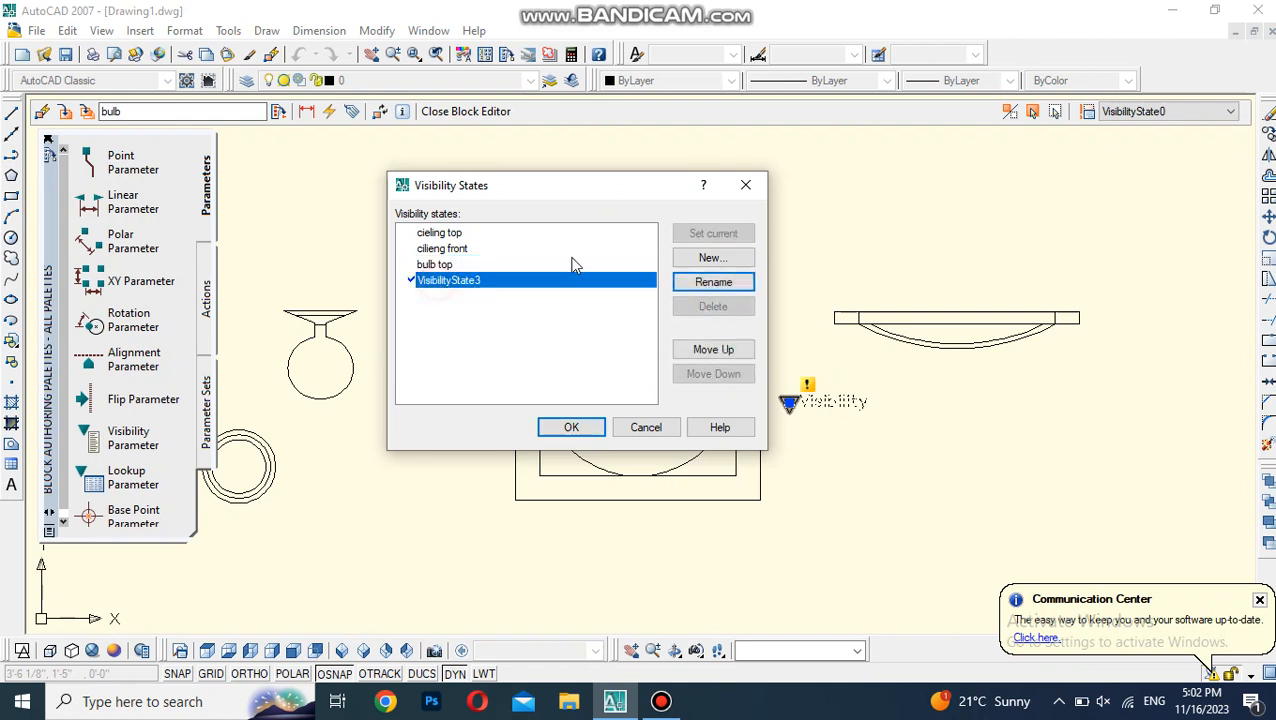
{"action": "left_click", "coordinate": [713, 285]}
{"action": "type", "text": "bu"}
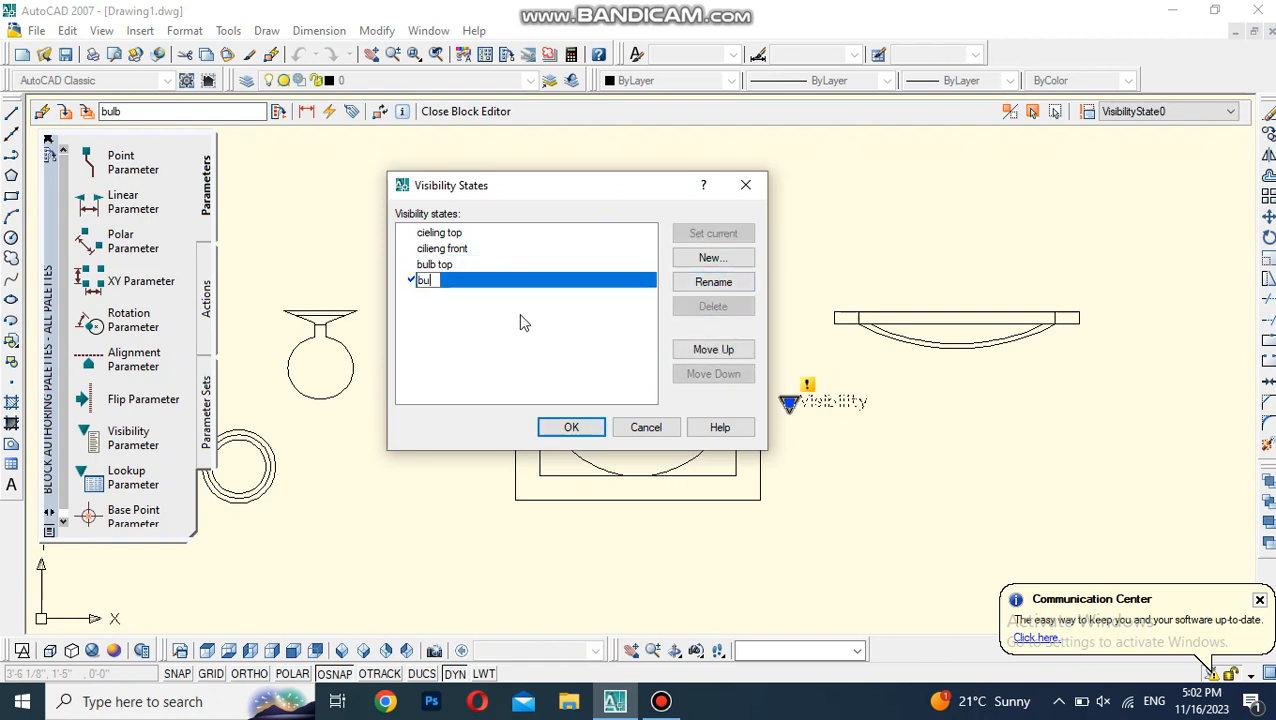
{"action": "type", "text": "lb front"}
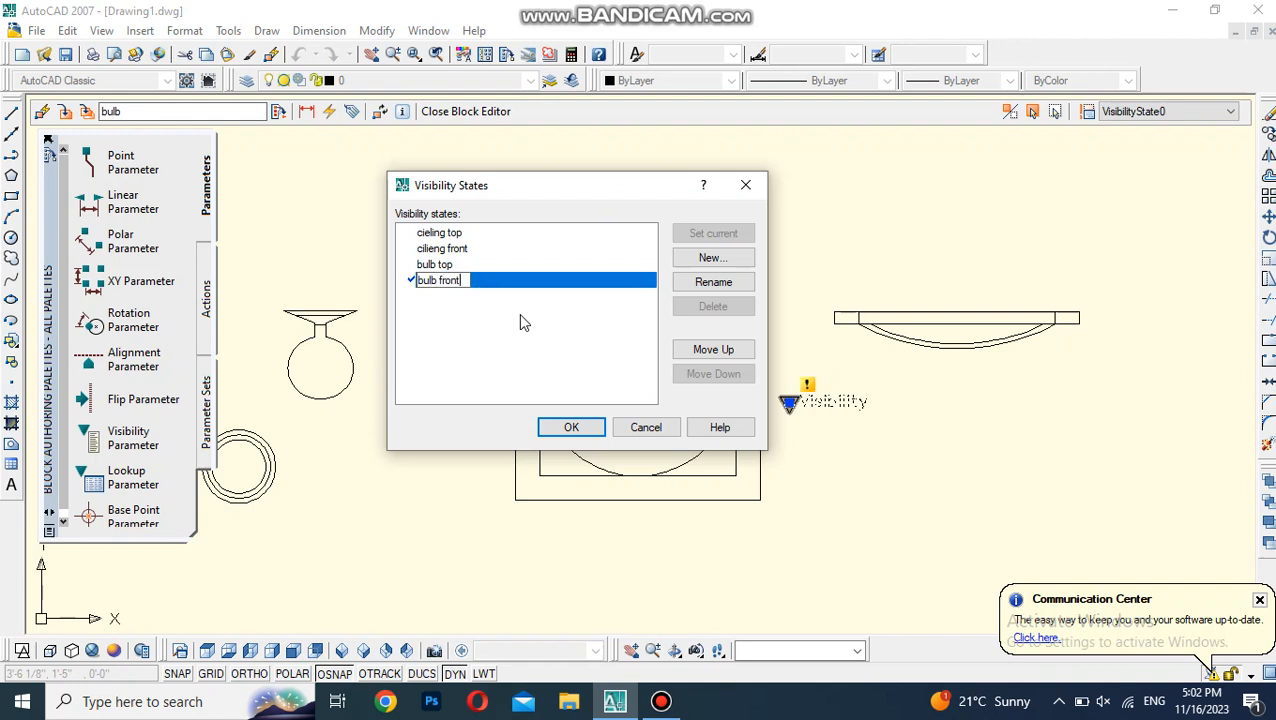
- Accept the renamed states, then in the "cieling top" visibility state hide the ceiling light's front view and both bulb views
{"action": "left_click", "coordinate": [590, 432]}
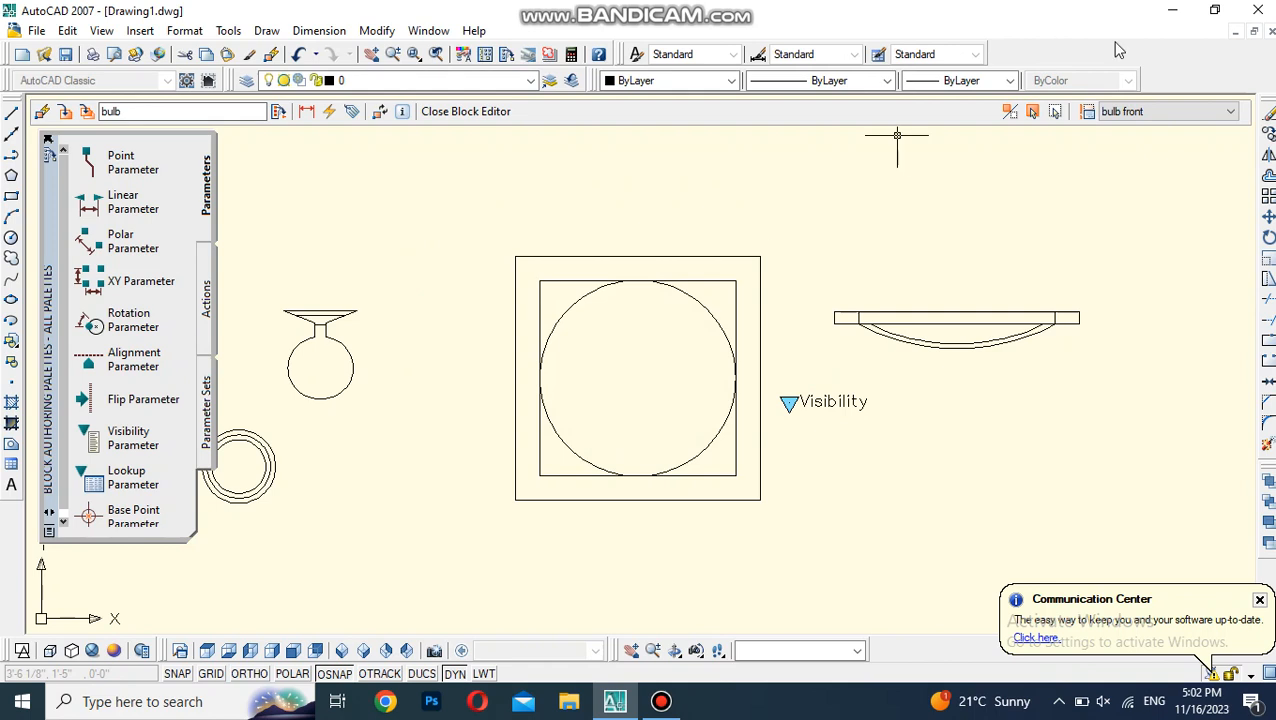
{"action": "left_click", "coordinate": [1181, 114]}
{"action": "left_click", "coordinate": [1163, 130]}
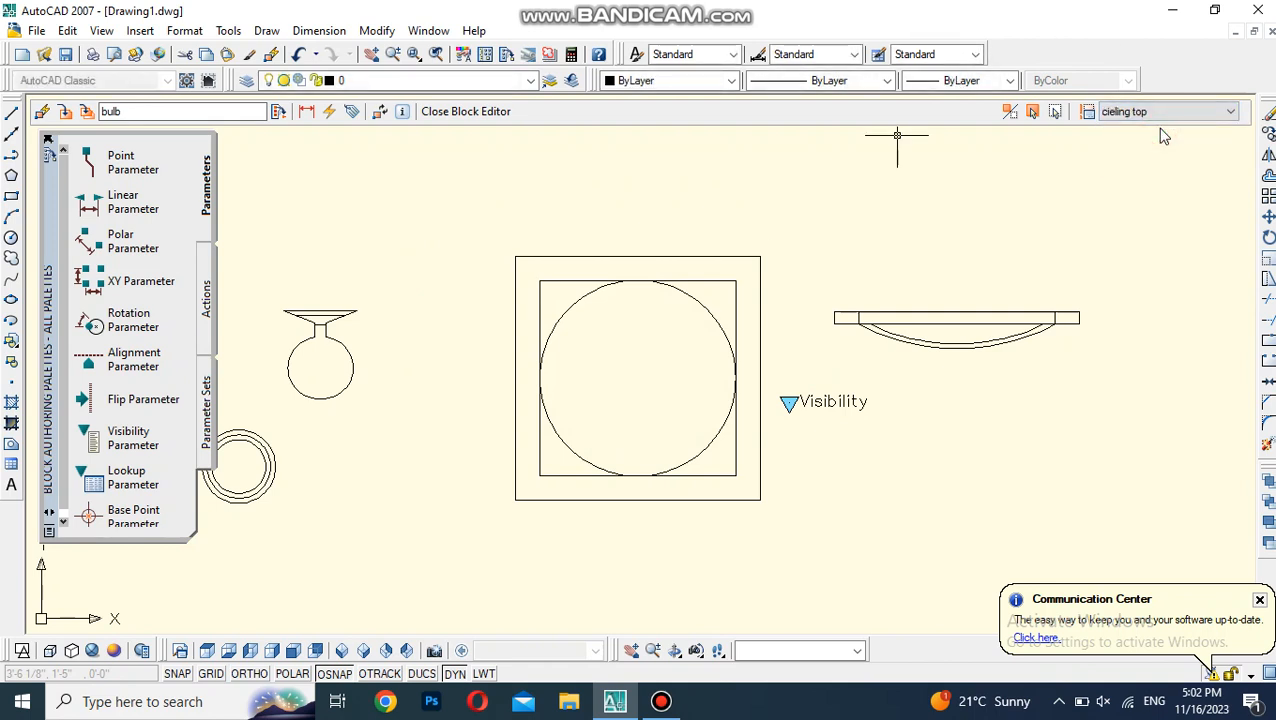
{"action": "left_click", "coordinate": [1056, 112]}
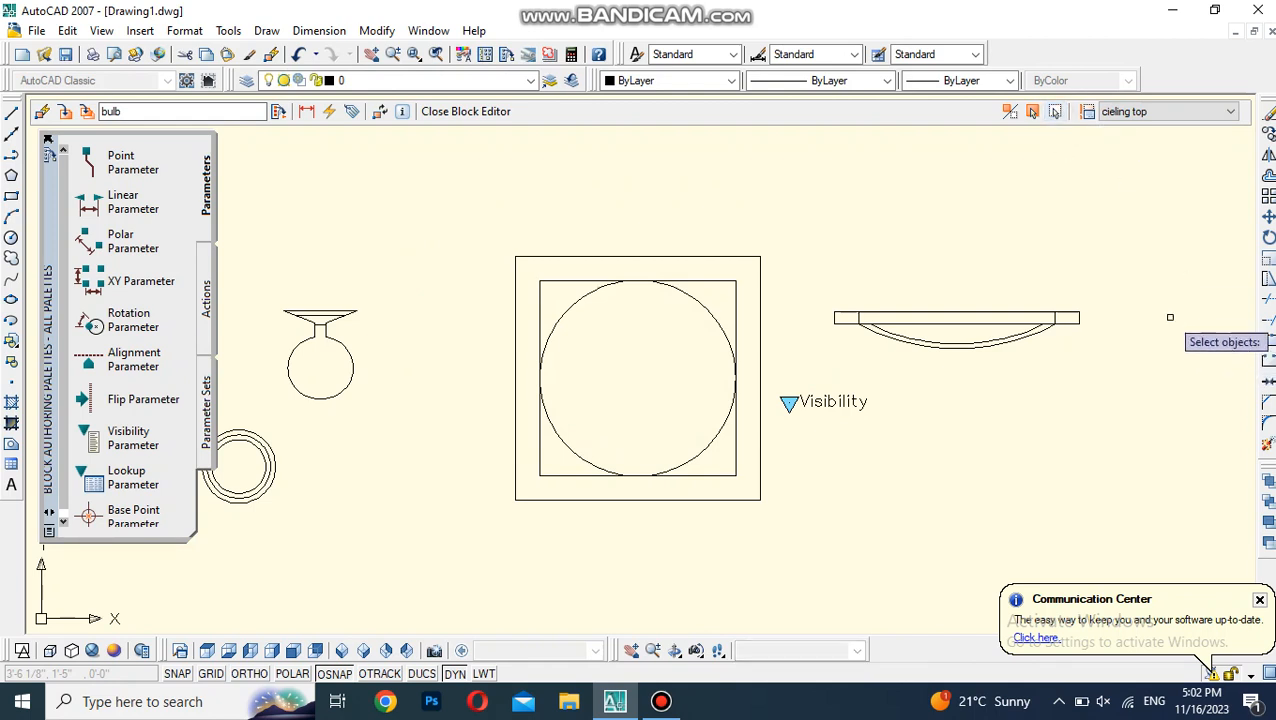
{"action": "left_click", "coordinate": [1112, 262]}
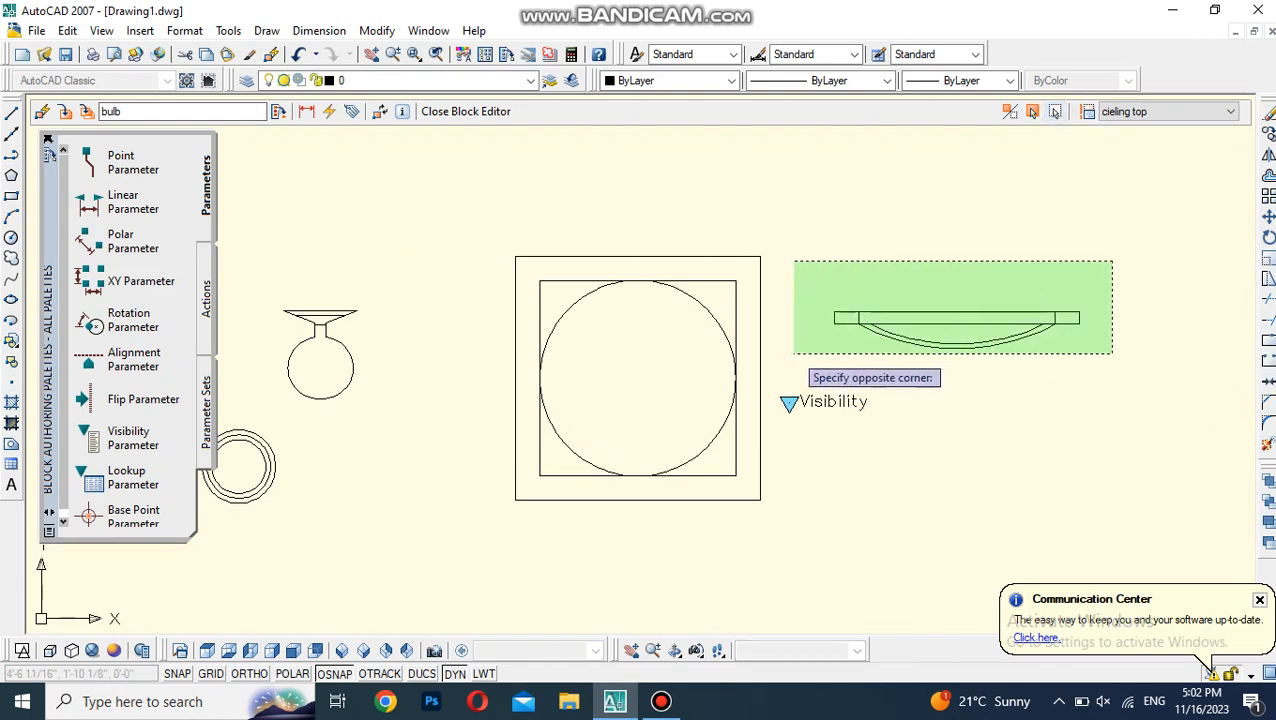
{"action": "left_click", "coordinate": [795, 356]}
{"action": "left_click", "coordinate": [398, 216]}
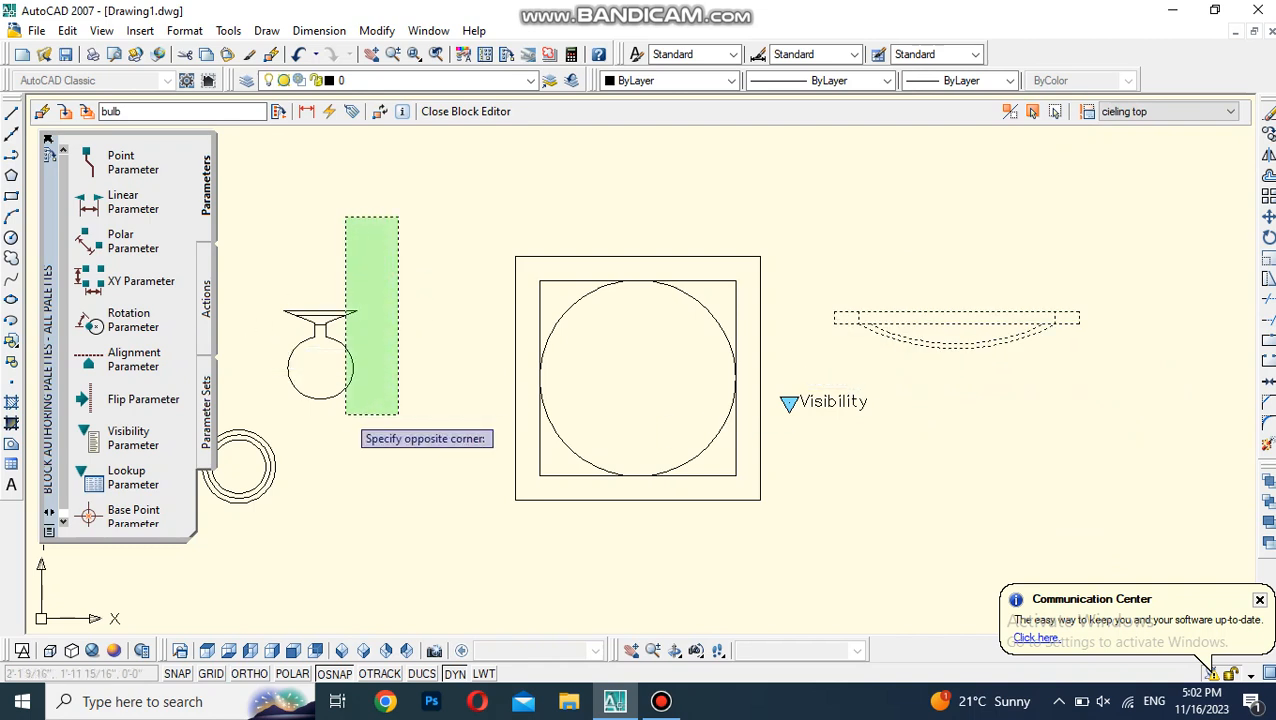
{"action": "left_click", "coordinate": [148, 564]}
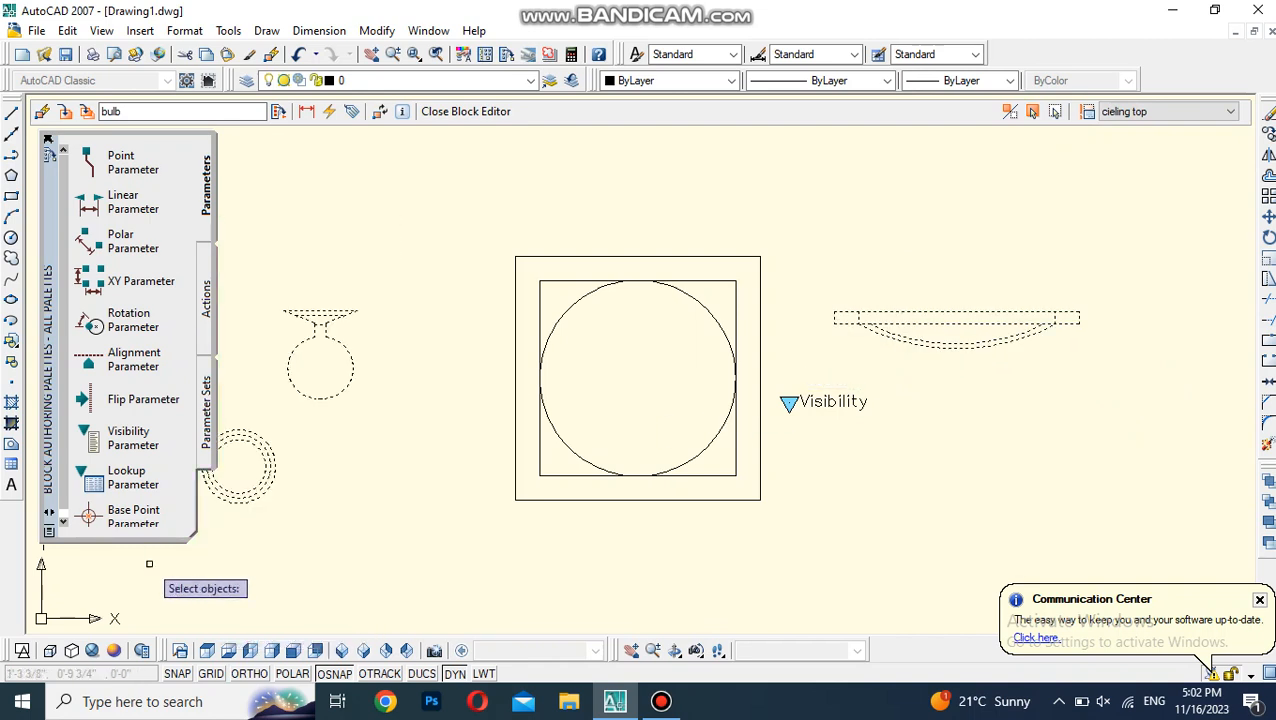
{"action": "key", "text": "Return"}
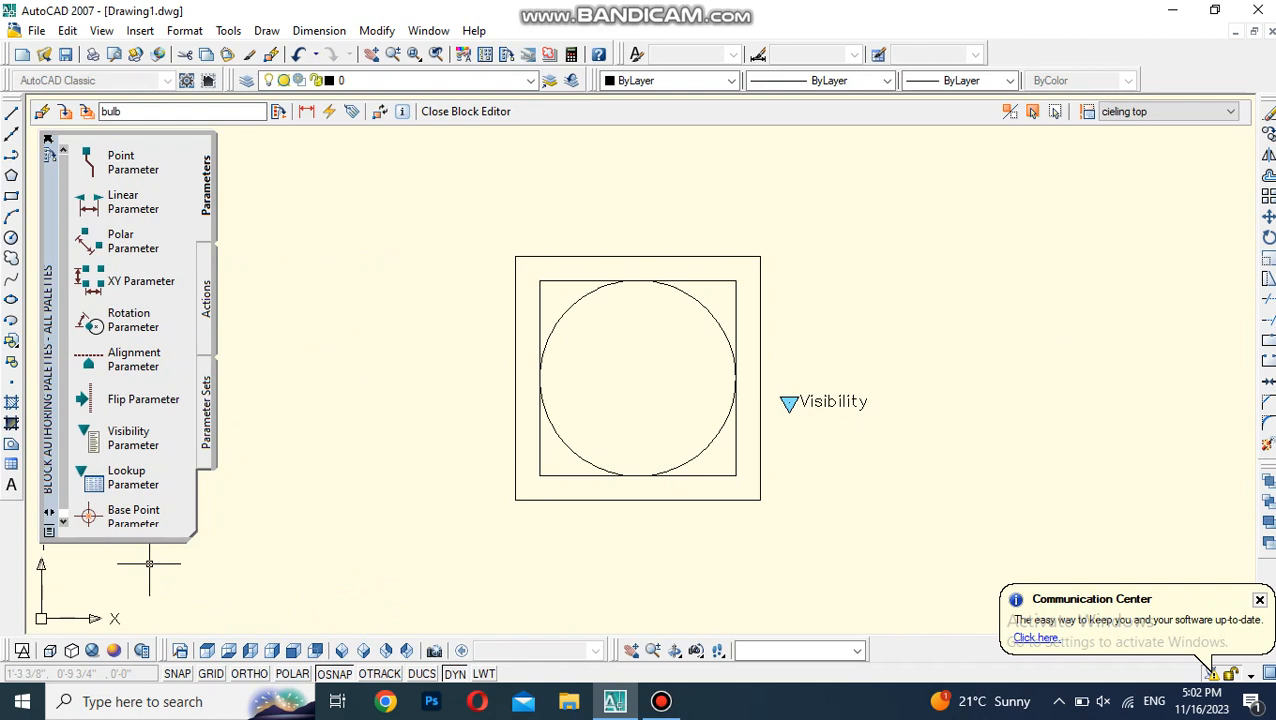
- In the "cilieng front" visibility state, hide the ceiling light's top view and both bulb views
{"action": "left_click", "coordinate": [1168, 111]}
{"action": "left_click", "coordinate": [1157, 140]}
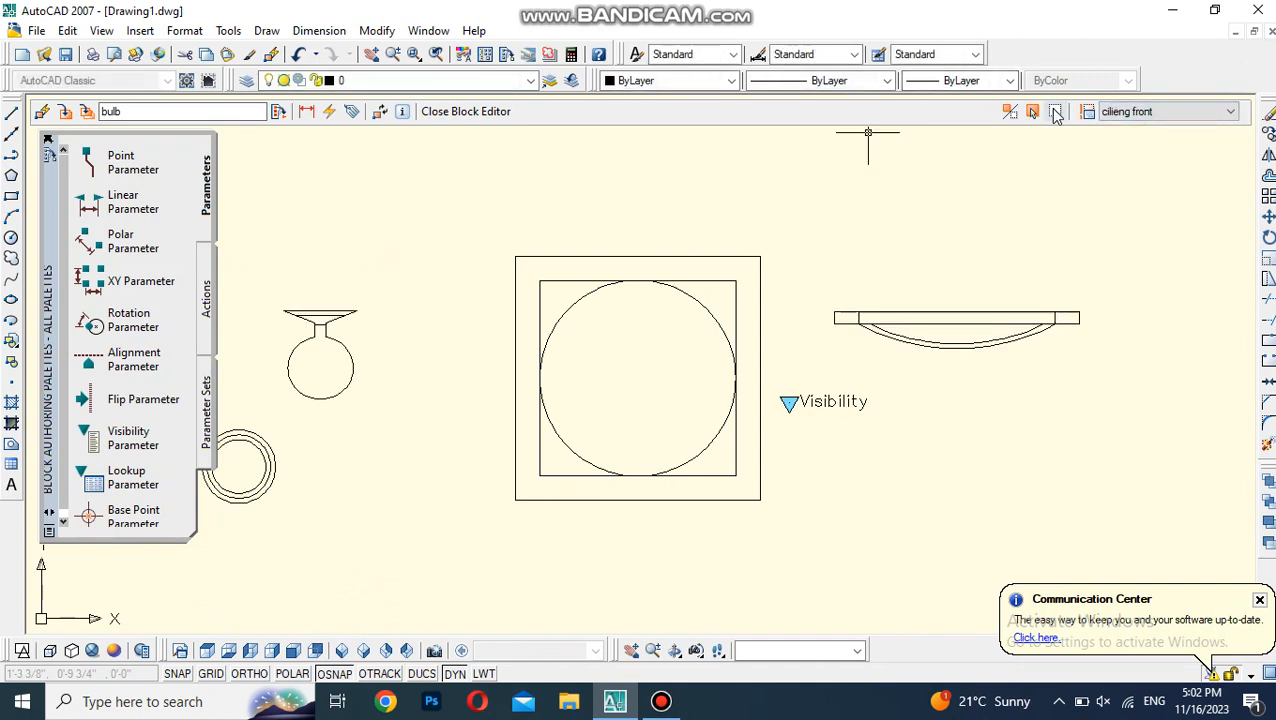
{"action": "left_click", "coordinate": [754, 190]}
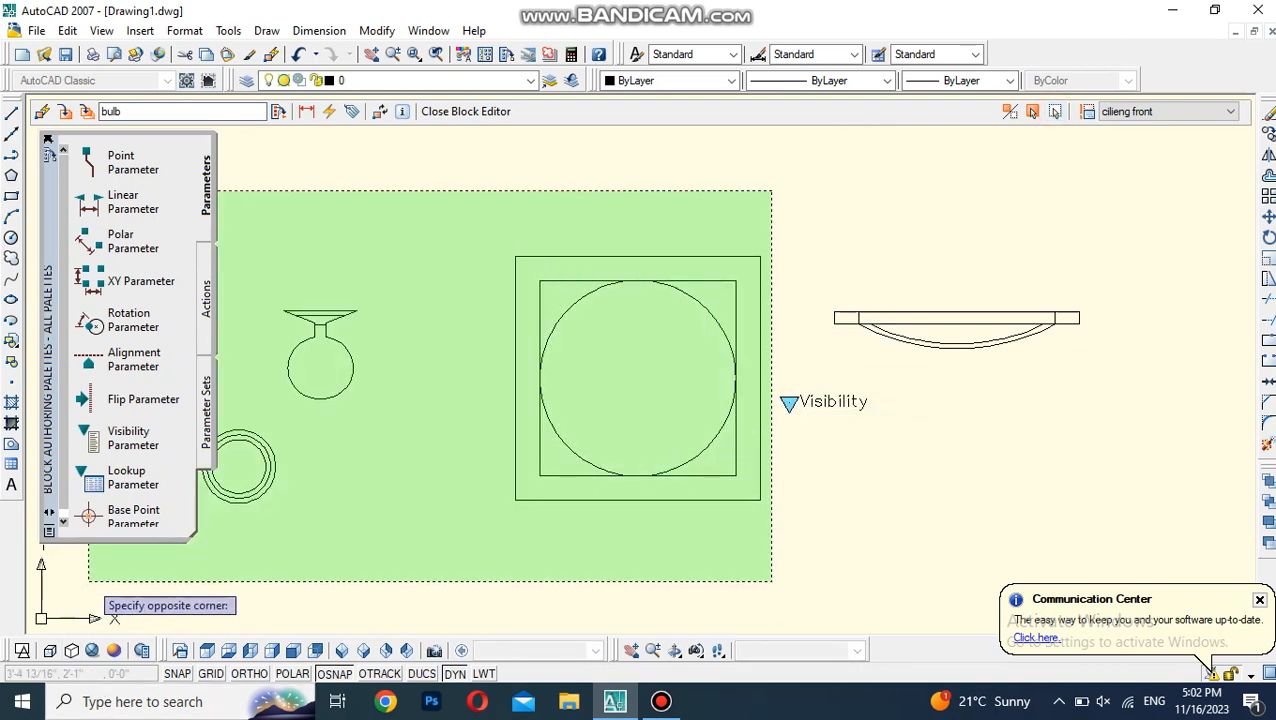
{"action": "left_click", "coordinate": [90, 581]}
{"action": "key", "text": "Return"}
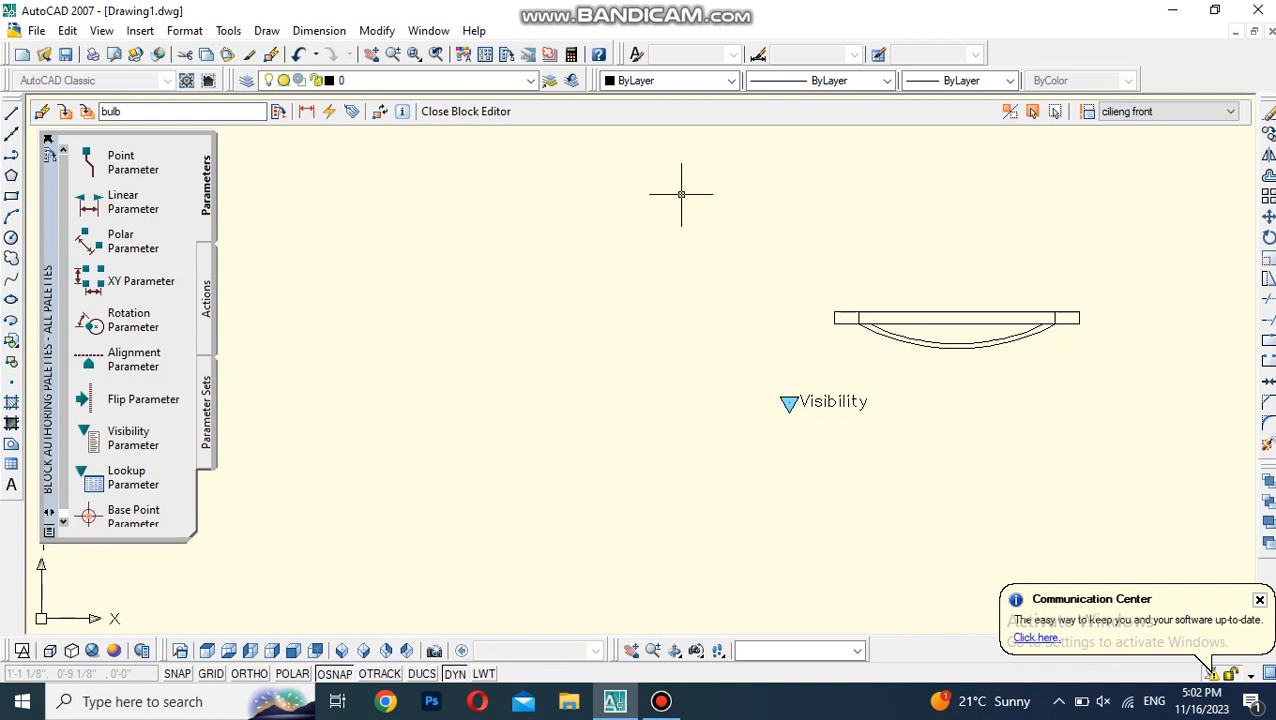
- Make "bulb top" the current visibility state of the block
{"action": "left_click", "coordinate": [1155, 112]}
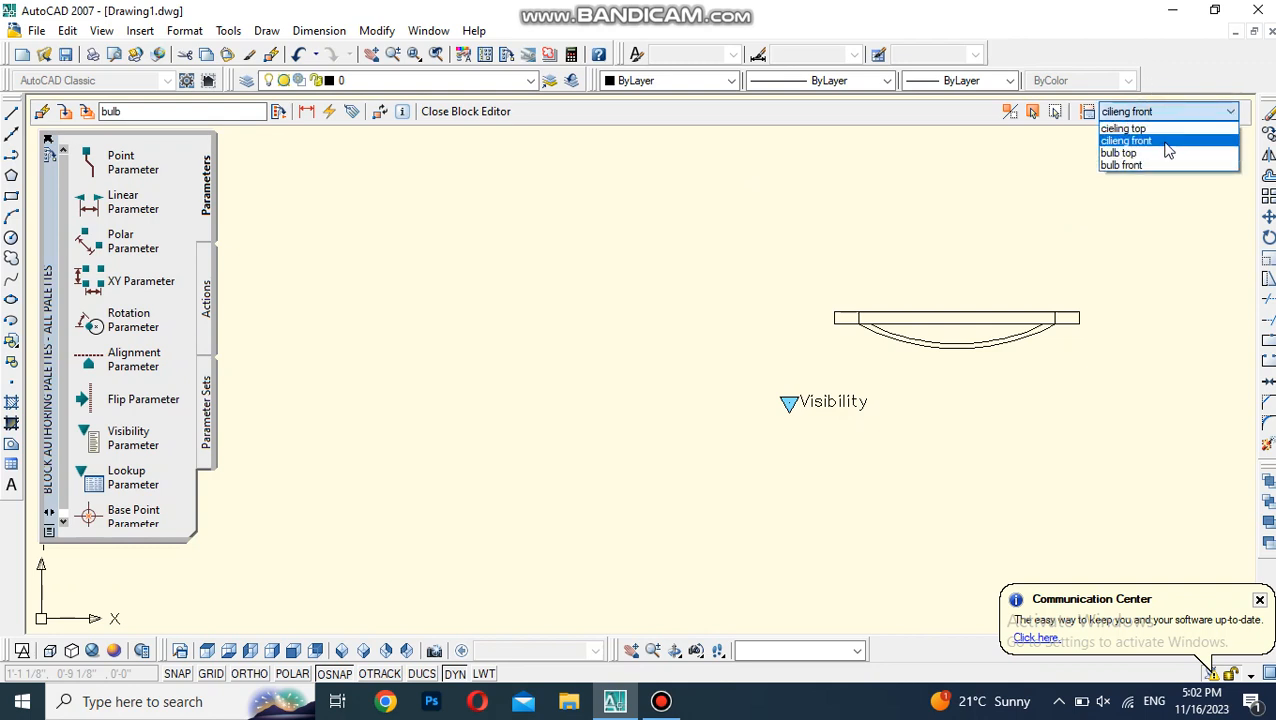
{"action": "left_click", "coordinate": [1168, 153]}
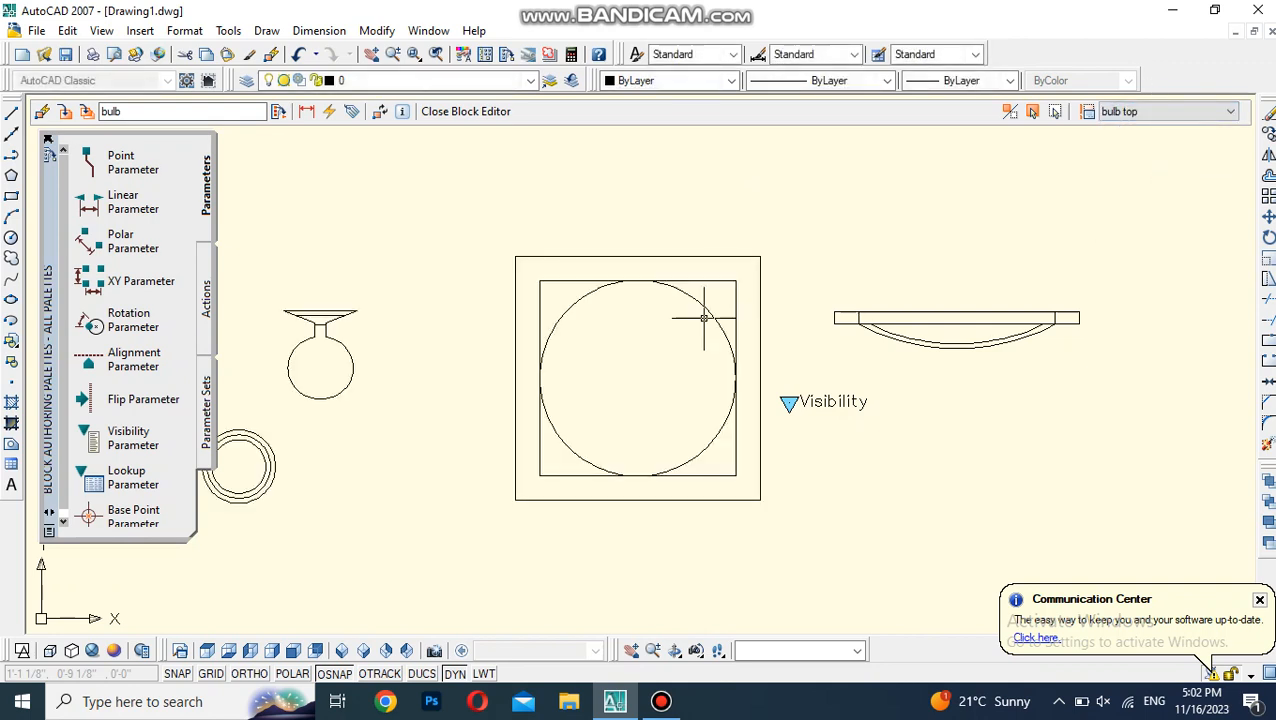